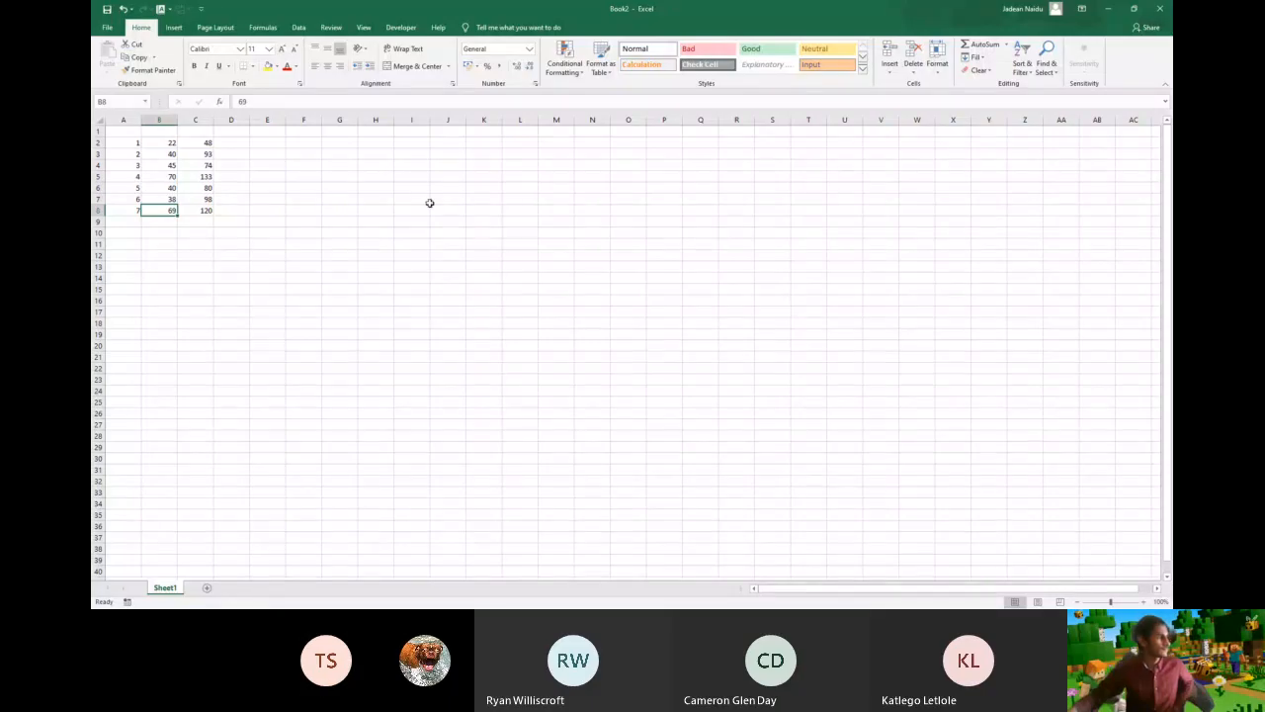
# Enter the column heading "Person" in cell A1
pyautogui.scroll(7, 421, 215)
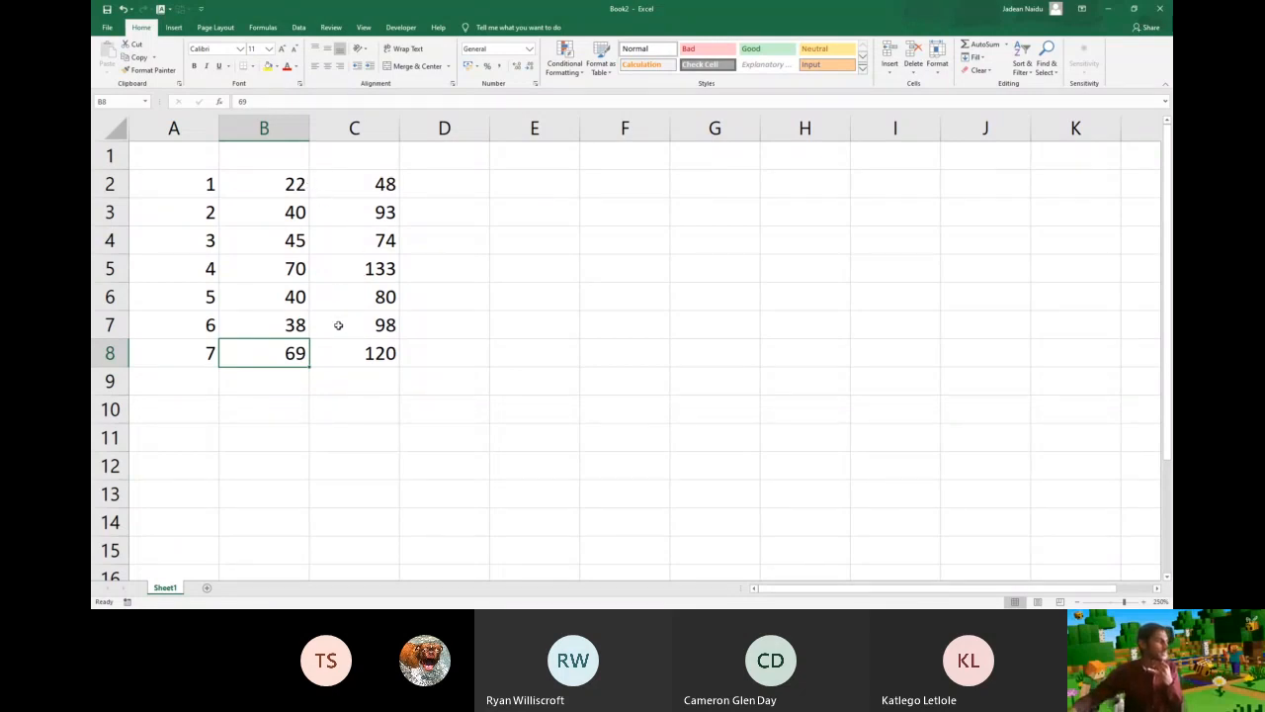
pyautogui.click(196, 161)
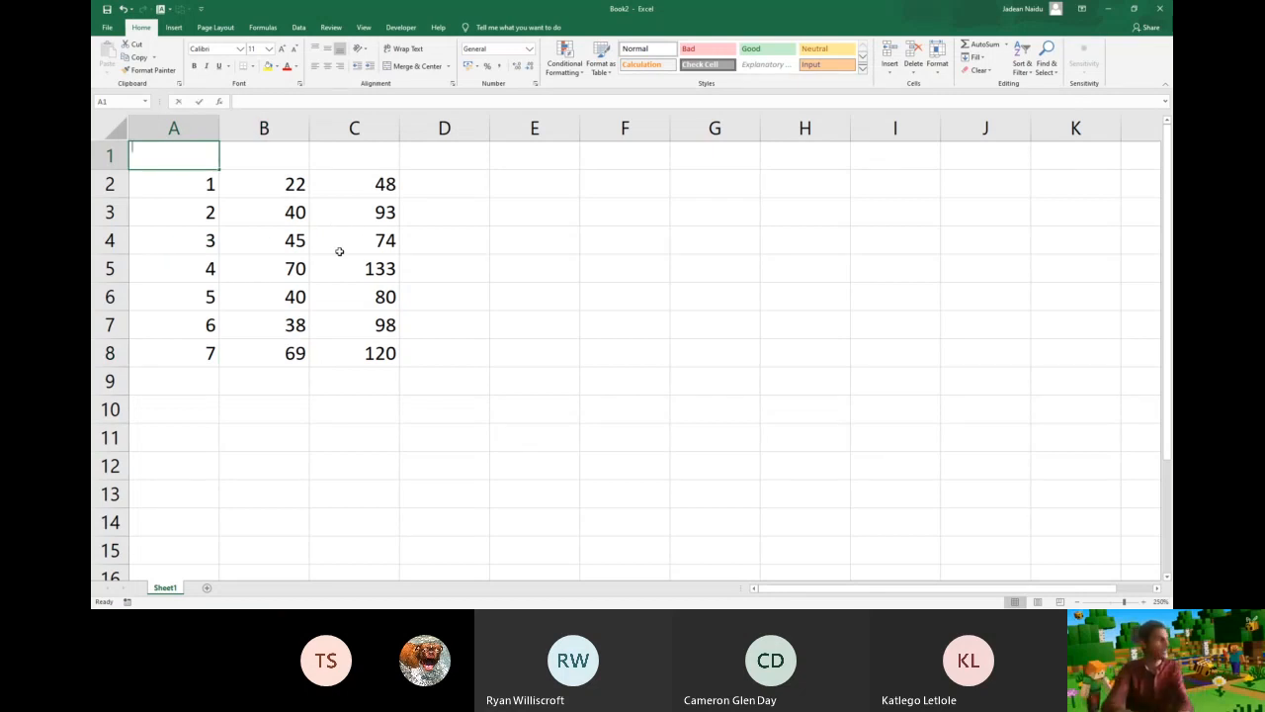
pyautogui.write('Order')
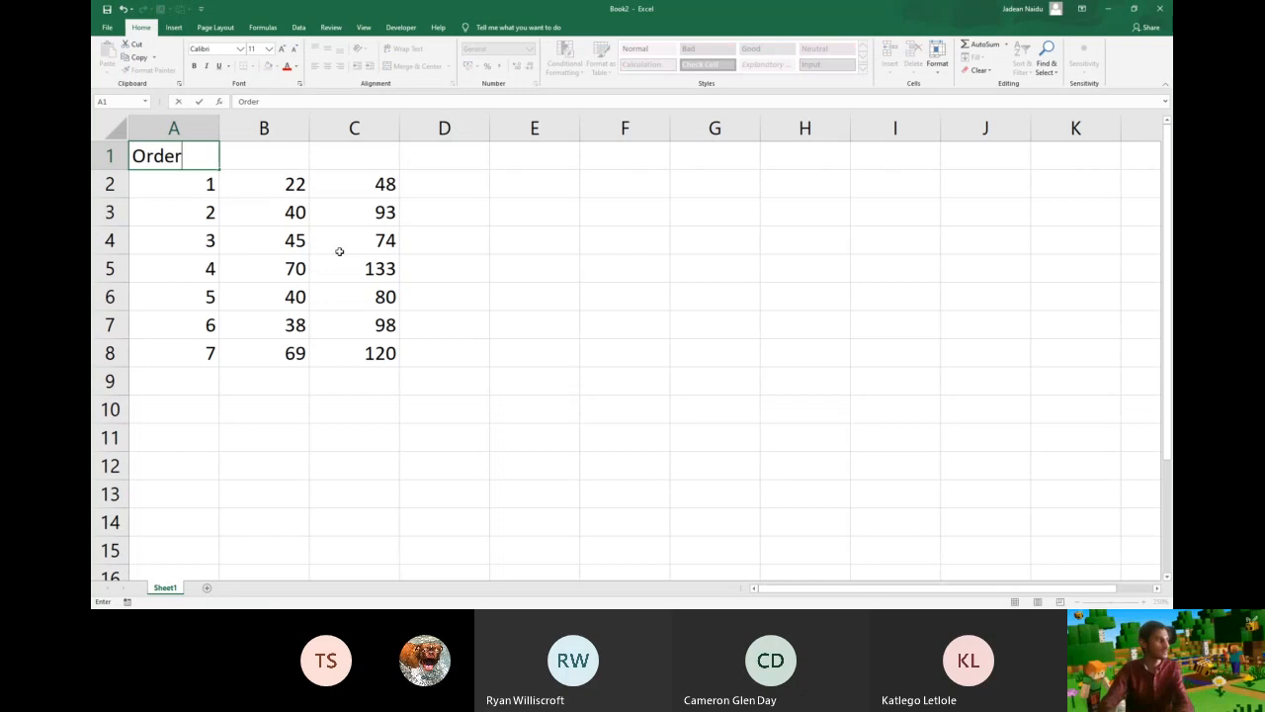
pyautogui.press('BackSpace')
pyautogui.press('BackSpace')
pyautogui.press('BackSpace')
pyautogui.press('BackSpace')
pyautogui.write('Person')
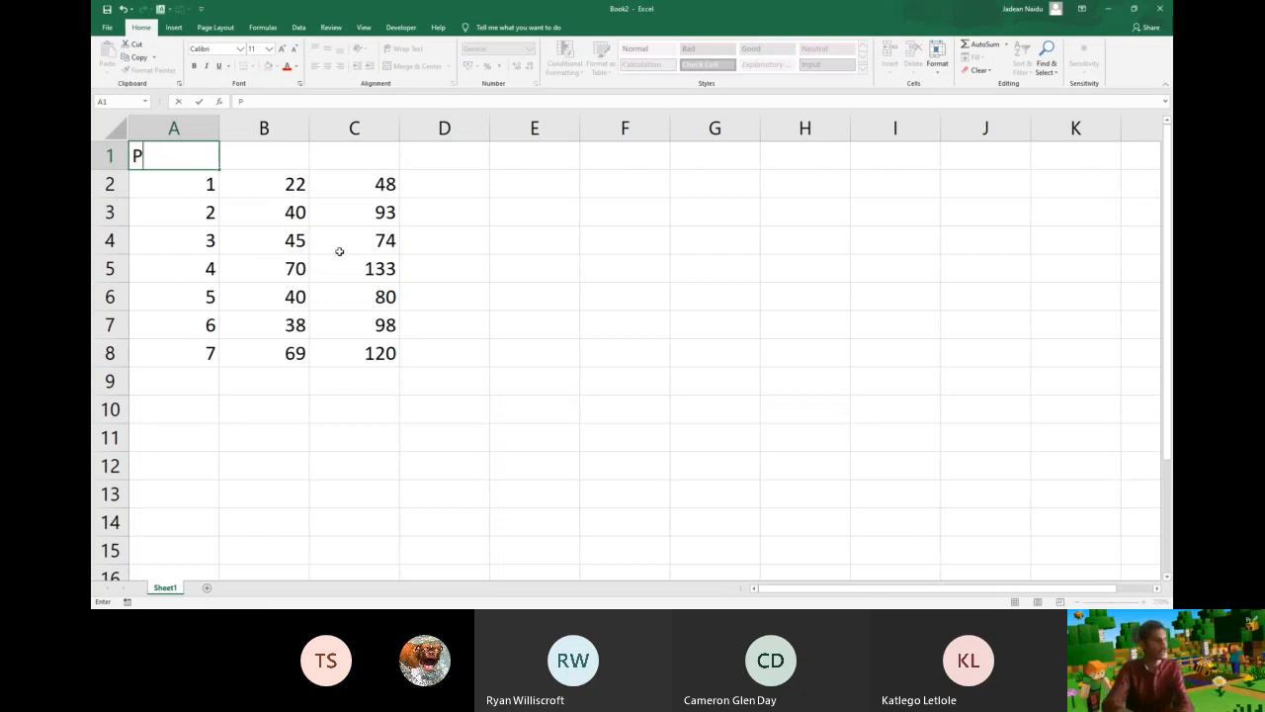
pyautogui.press('Return')
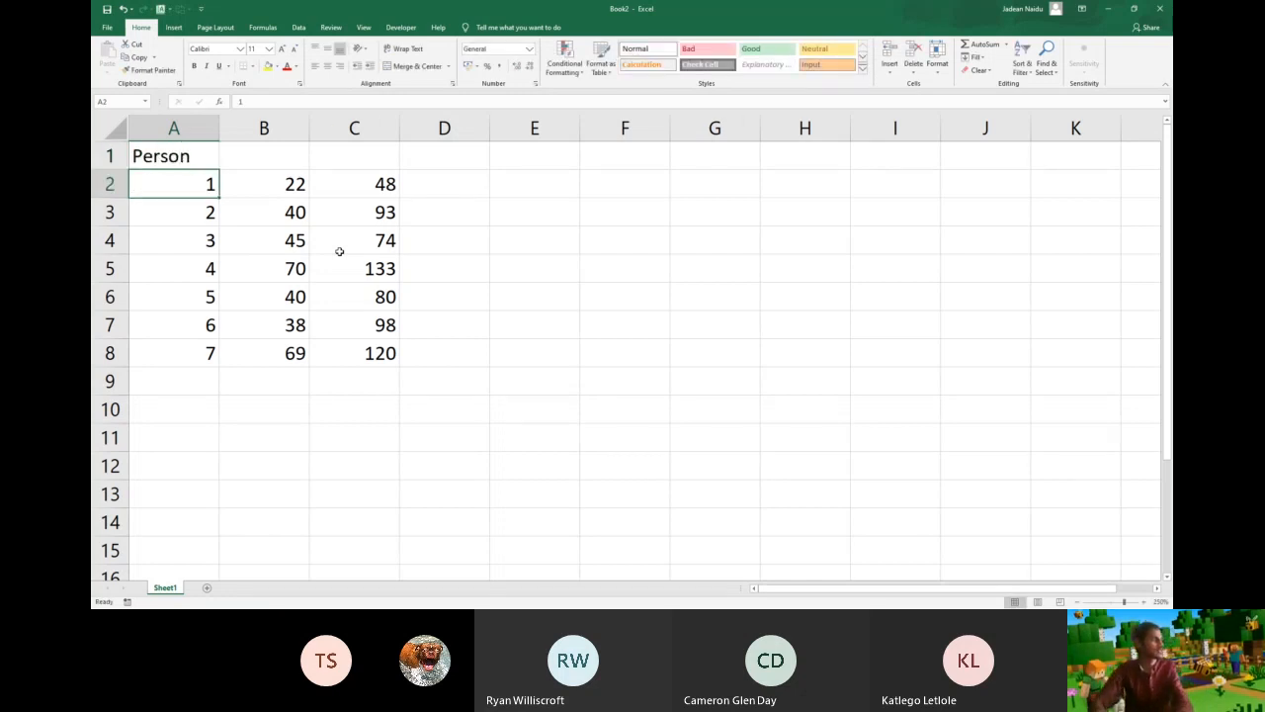
# Enter the column heading "time (s)" in cell B1
pyautogui.press('Down')
pyautogui.press('Right')
pyautogui.press('Up')
pyautogui.press('Up')
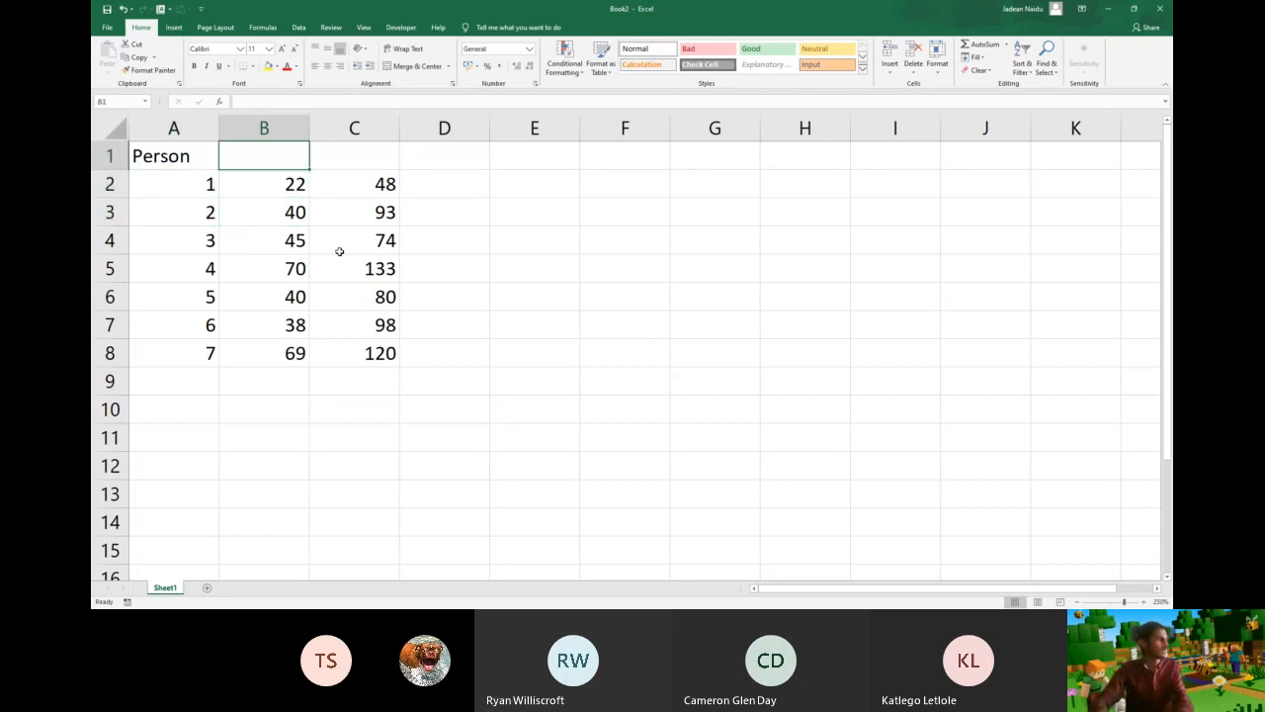
pyautogui.write('t')
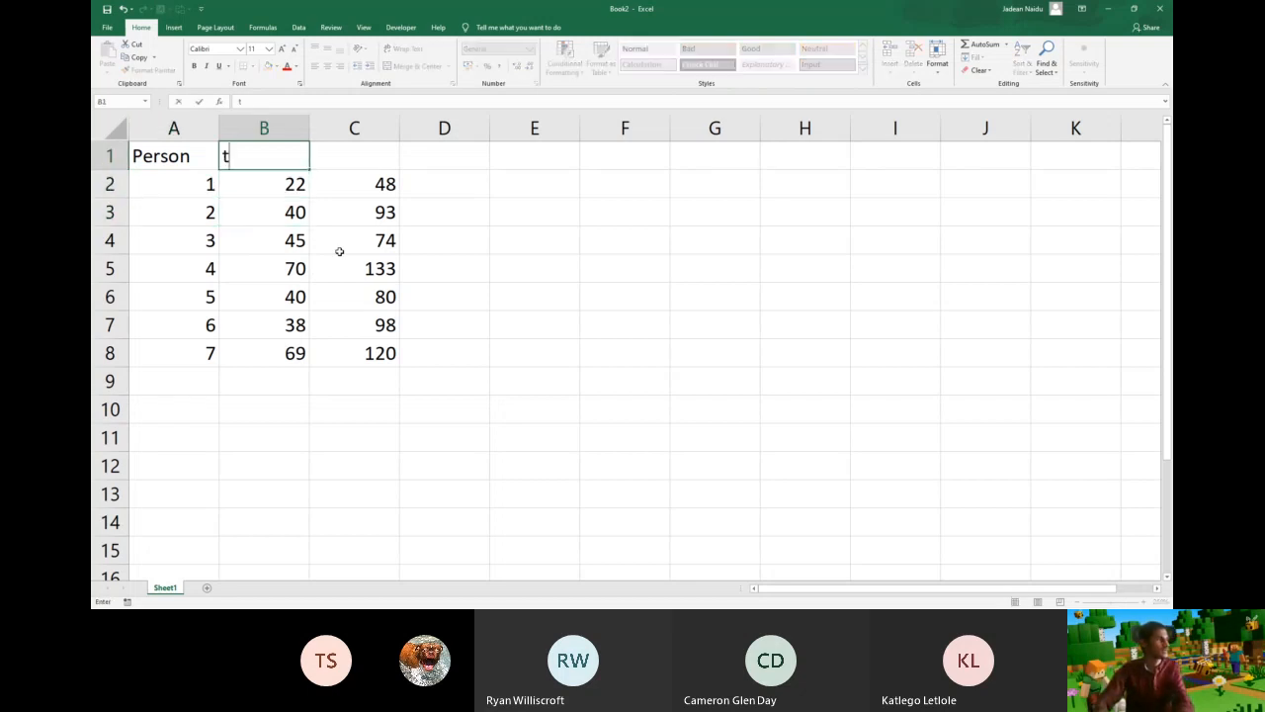
pyautogui.write('ime (s)')
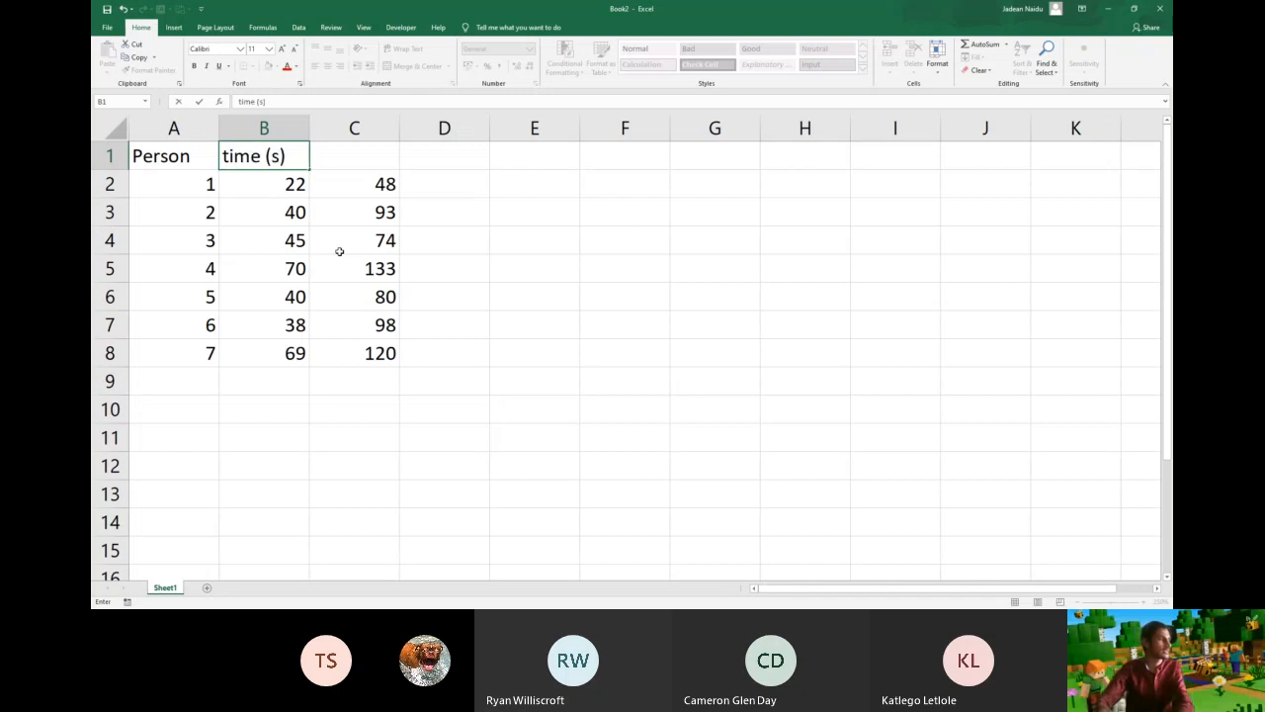
pyautogui.press('Return')
# Enter "?" as the placeholder heading for the third data column in cell C1
pyautogui.press('Right')
pyautogui.press('Down')
pyautogui.press('Right')
pyautogui.press('Left')
pyautogui.press('Up')
pyautogui.press('Up')
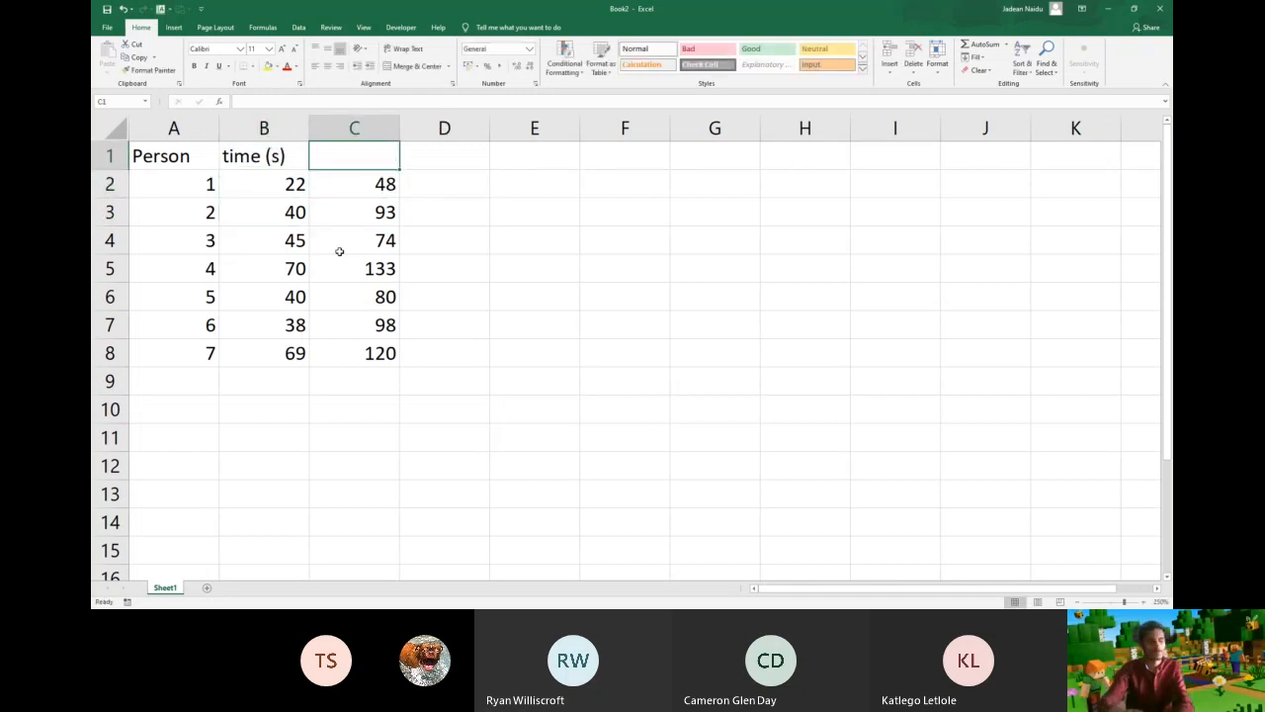
pyautogui.write('?')
pyautogui.press('Return')
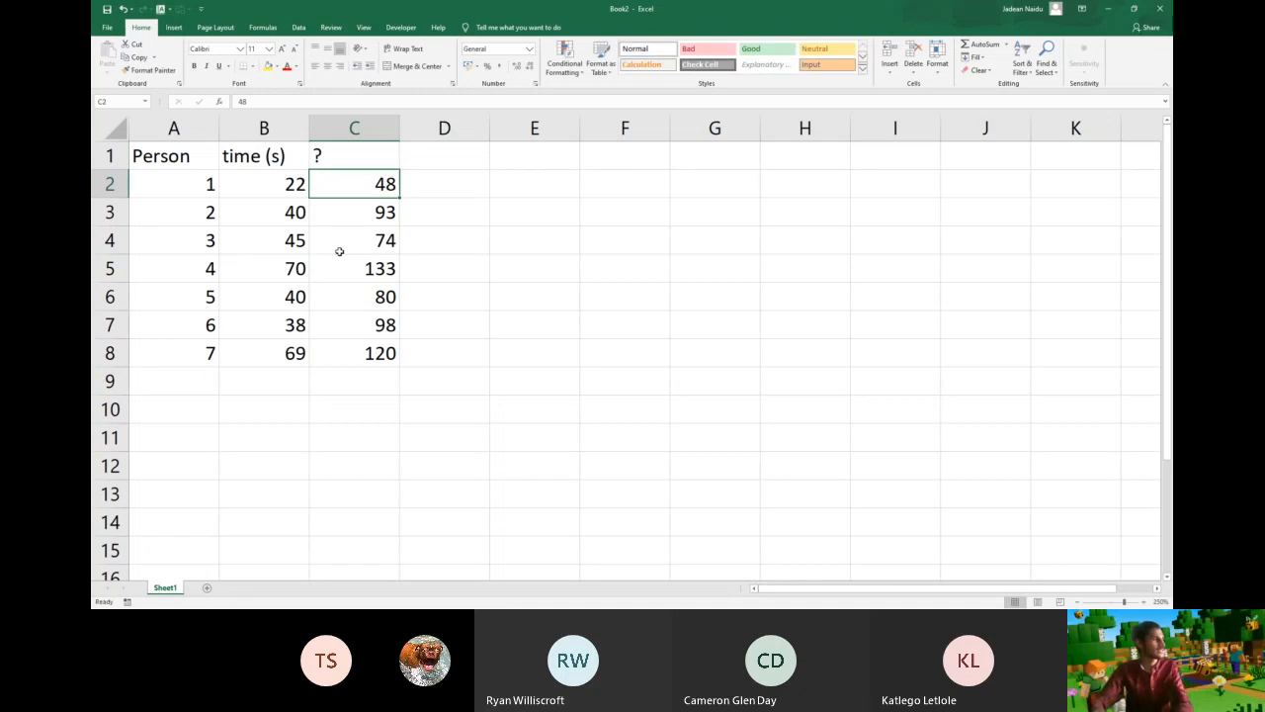
pyautogui.press('Down')
pyautogui.press('Up')
pyautogui.press('Down')
pyautogui.press('Down')
pyautogui.press('Down')
pyautogui.press('Down')
pyautogui.press('Down')
pyautogui.press('Down')
pyautogui.press('Down')
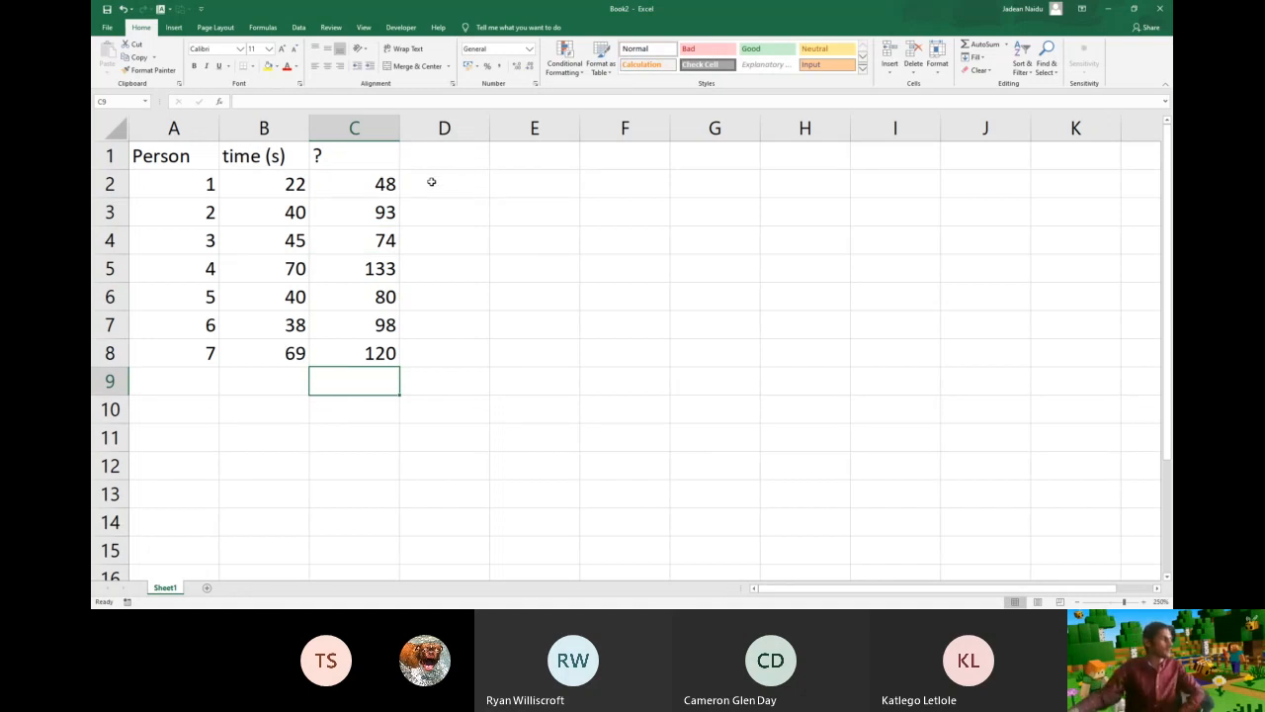
# Insert a markers-only scatter chart of the data in cells B2 to C8
pyautogui.click(292, 185)
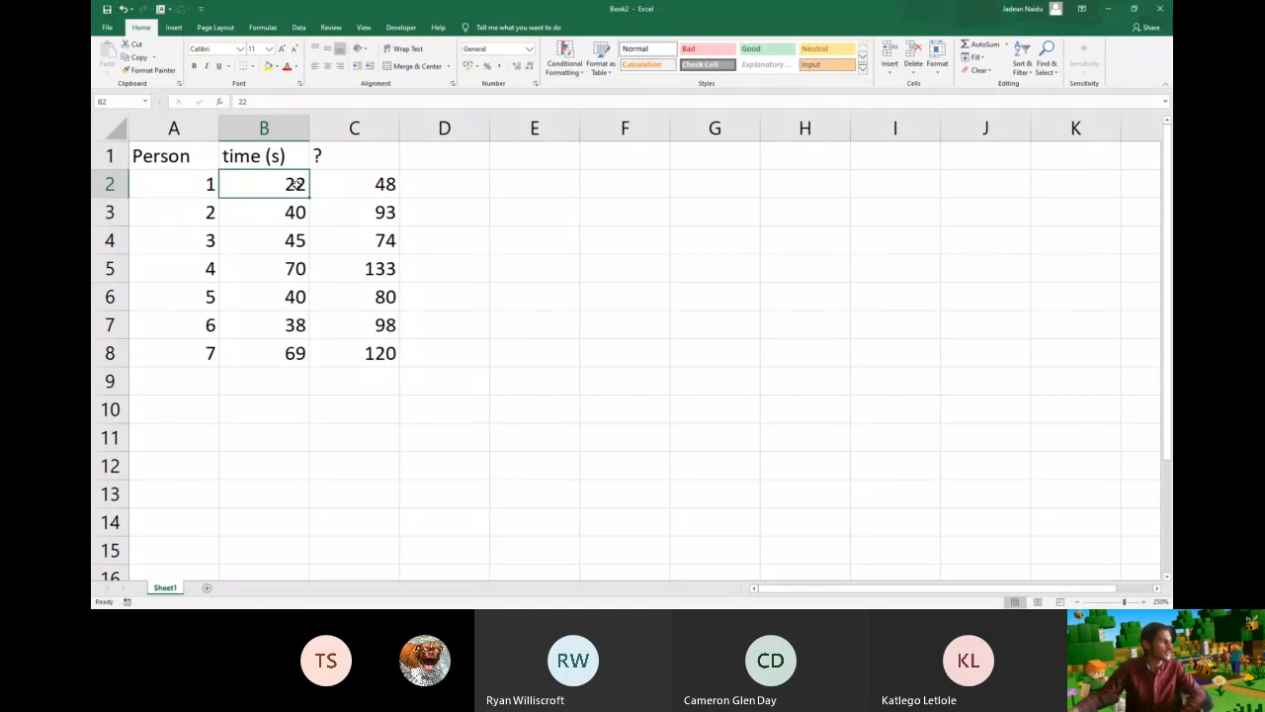
pyautogui.moveTo(303, 188); pyautogui.dragTo(376, 353)
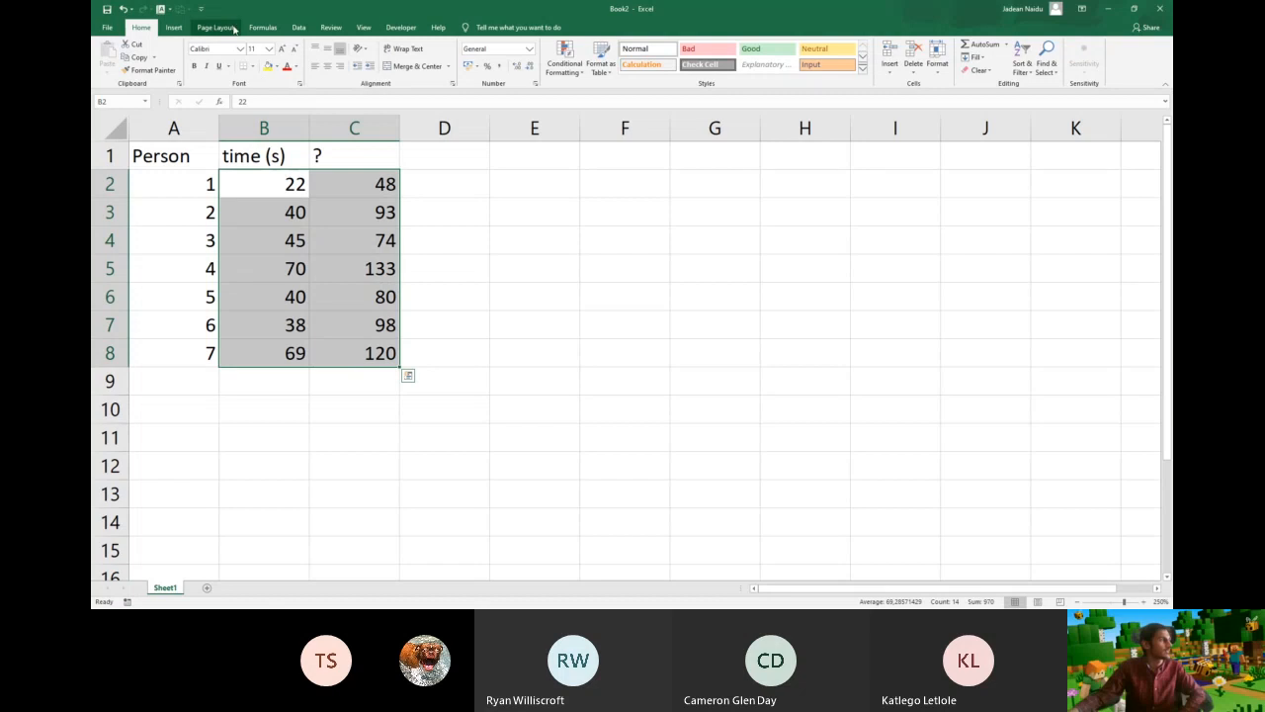
pyautogui.click(298, 27)
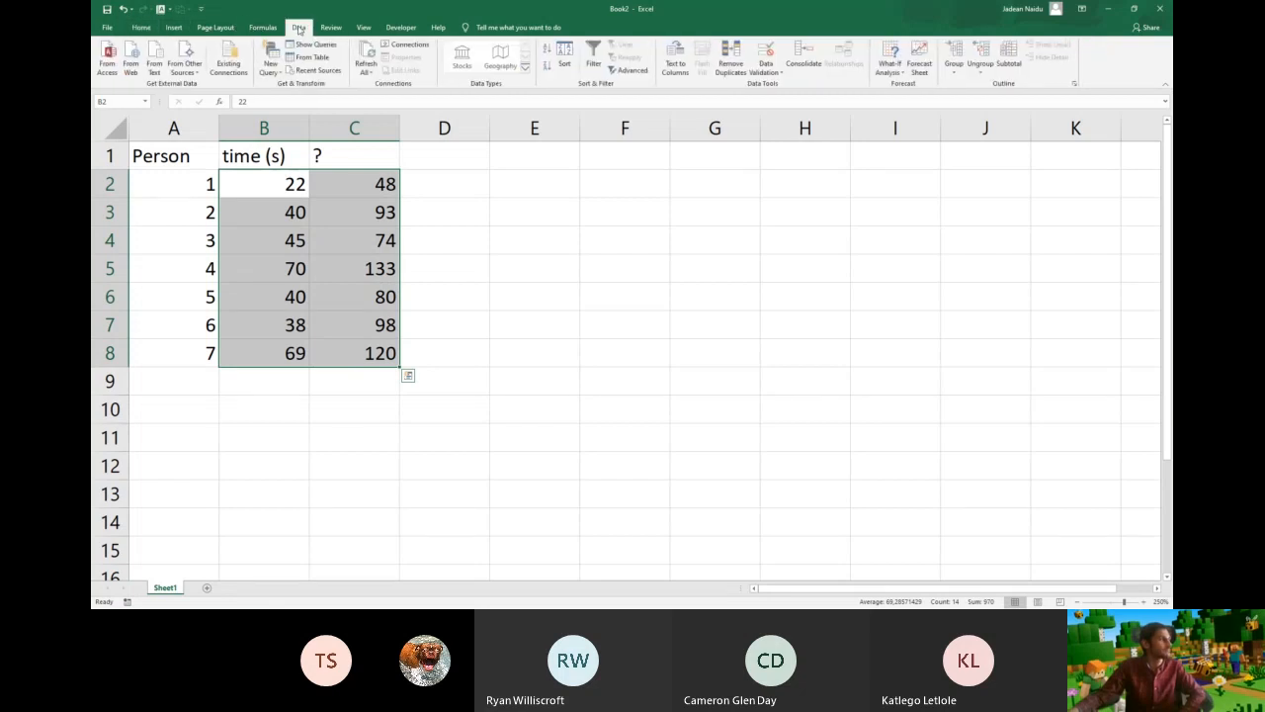
pyautogui.click(174, 27)
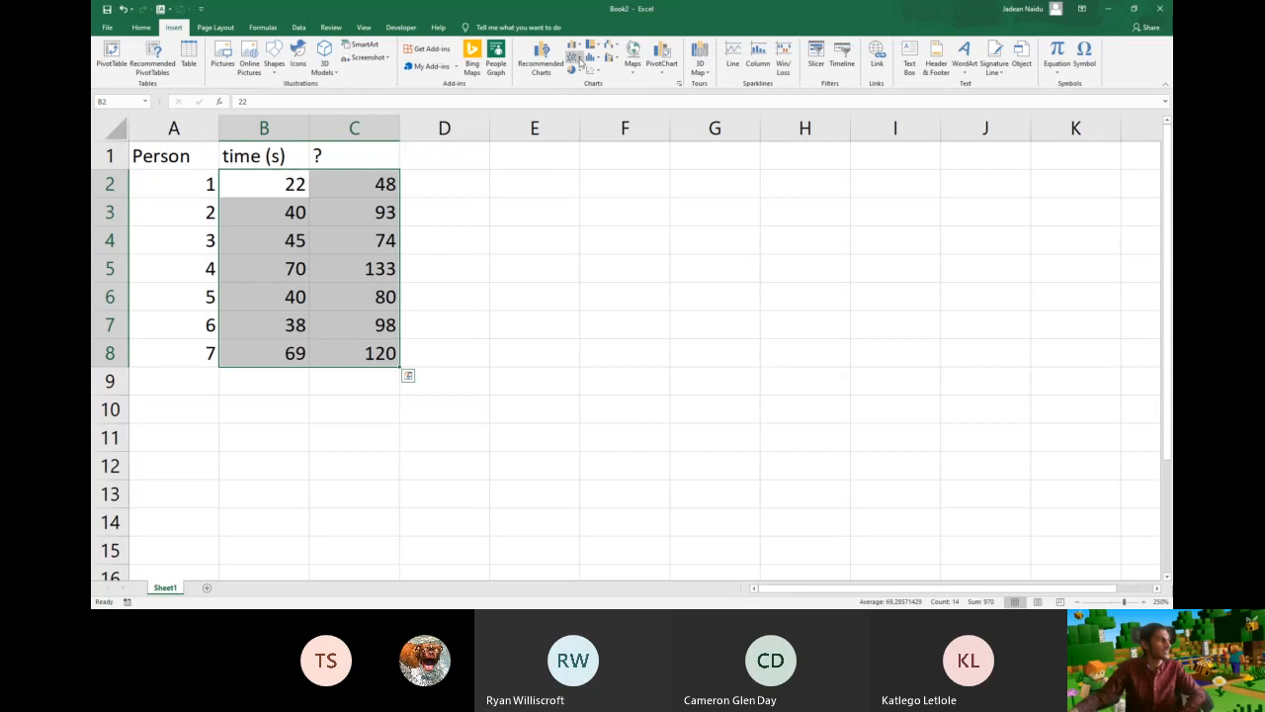
pyautogui.click(579, 59)
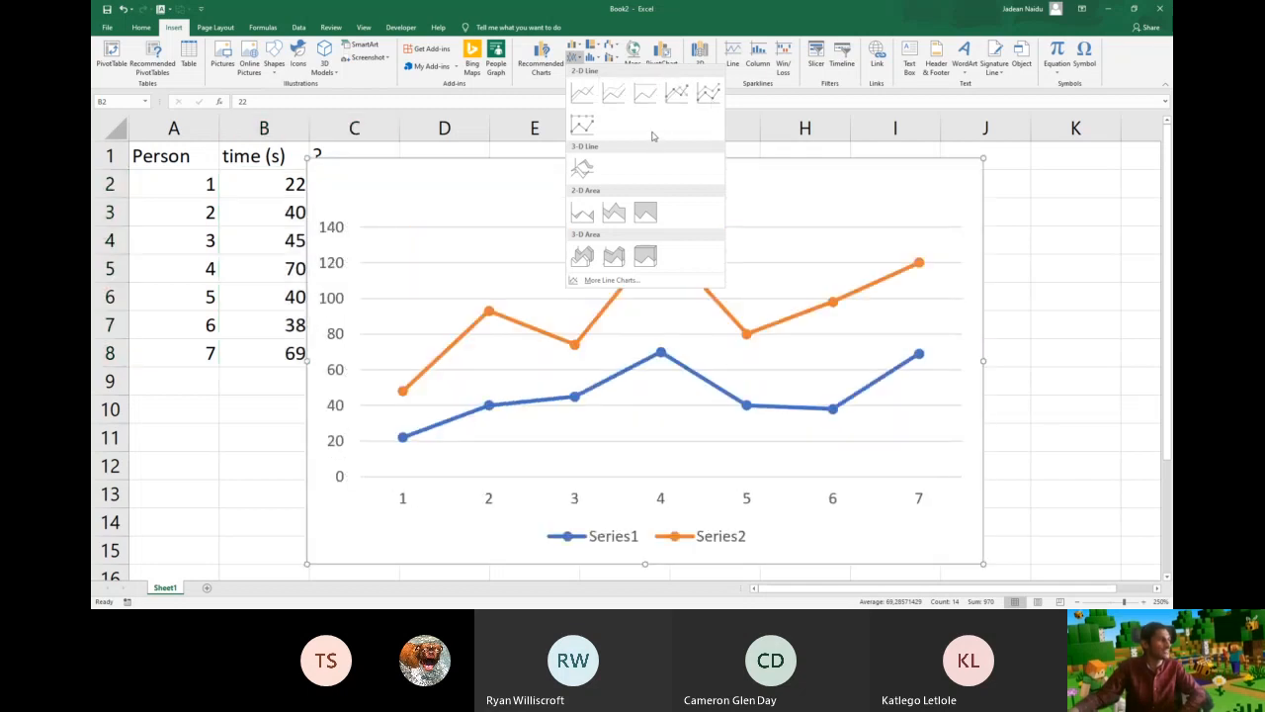
pyautogui.click(578, 59)
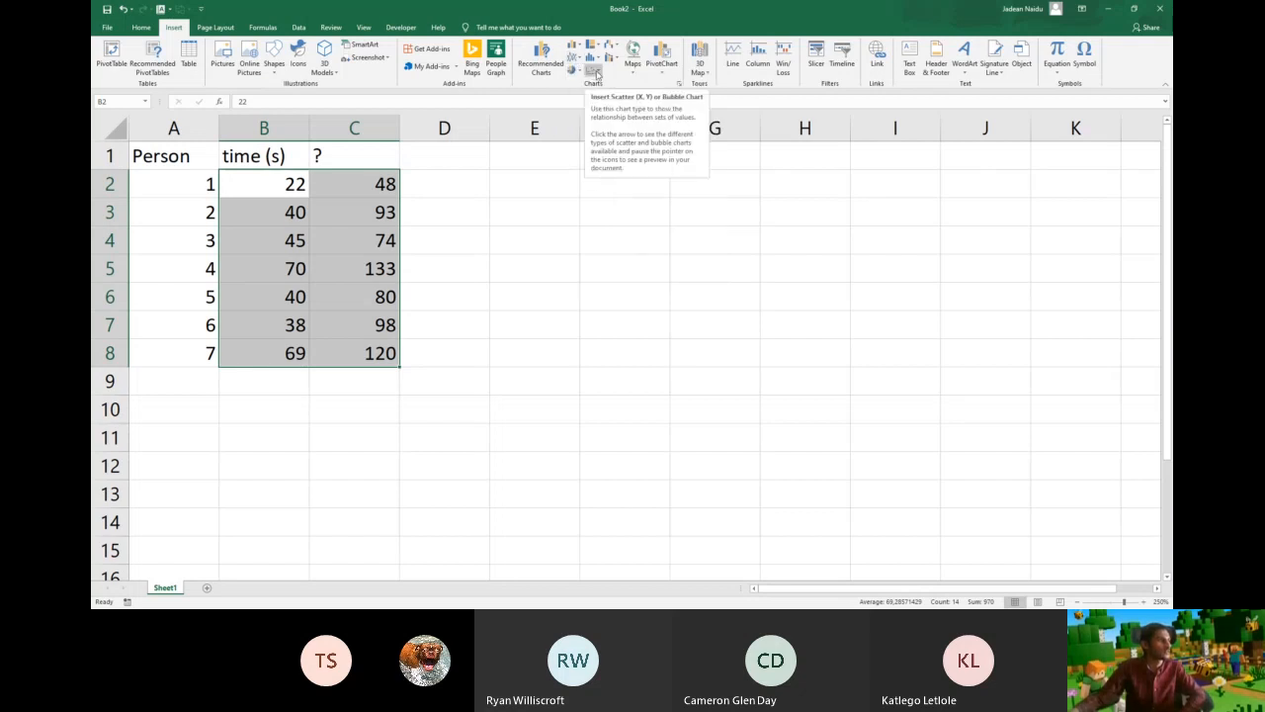
pyautogui.click(598, 74)
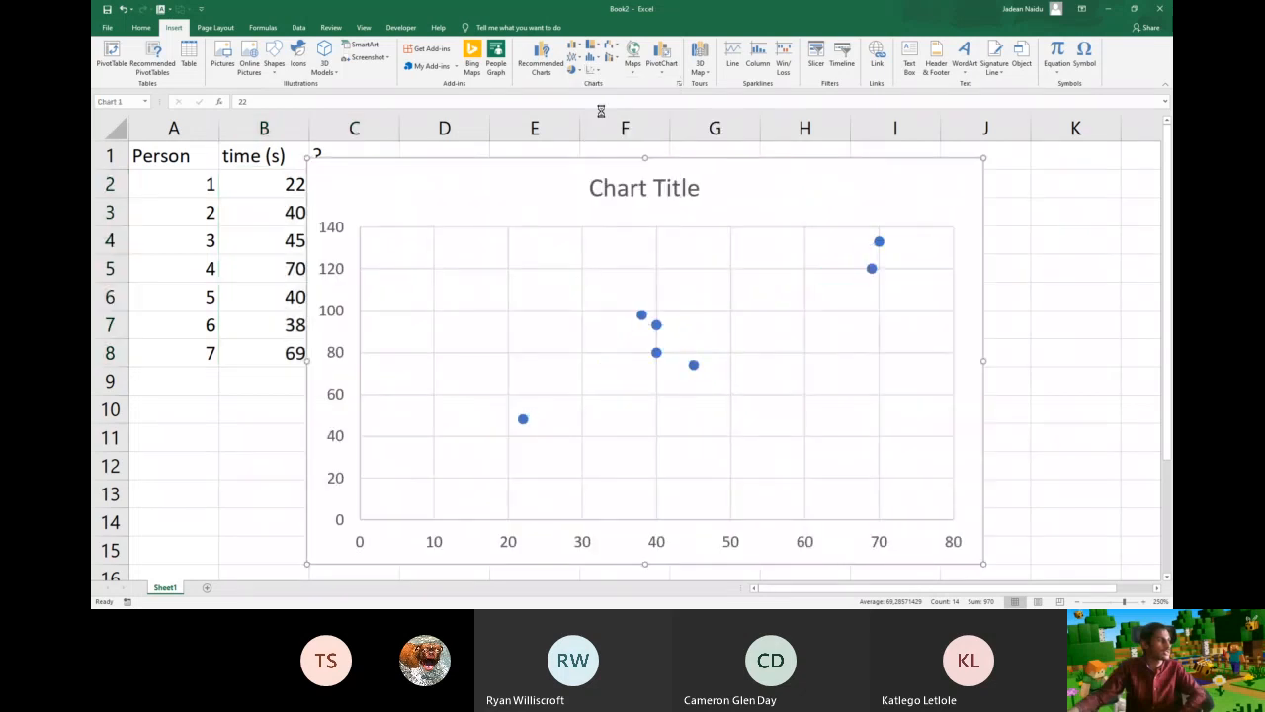
pyautogui.click(601, 112)
# Move the scatter chart beside the data so that it no longer covers columns B and C
pyautogui.moveTo(520, 162); pyautogui.dragTo(624, 152)
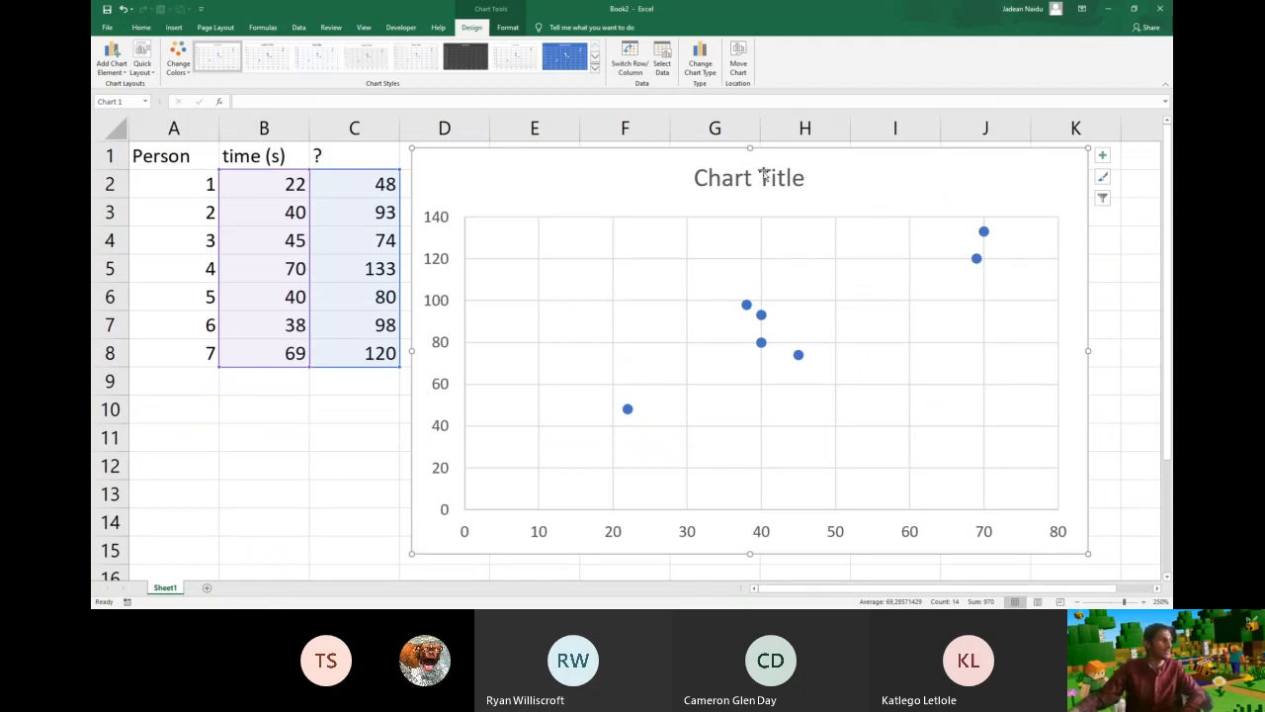
pyautogui.click(787, 171)
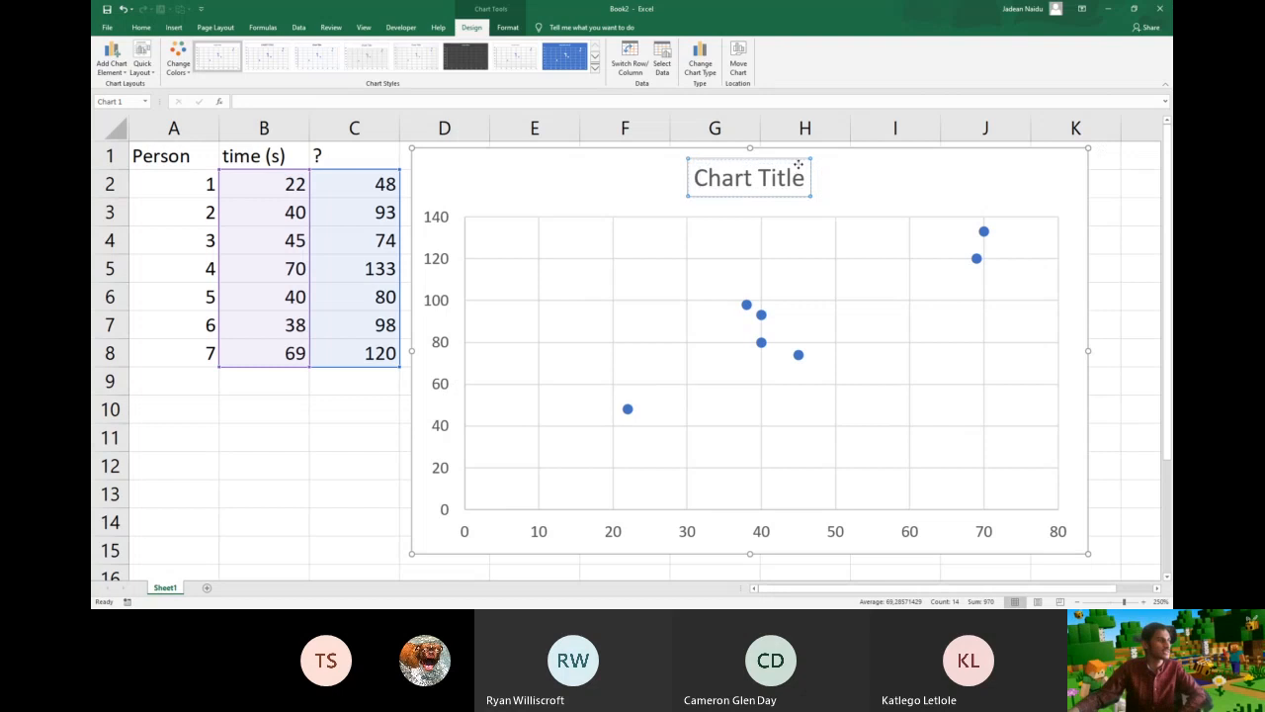
pyautogui.moveTo(855, 168); pyautogui.dragTo(873, 168)
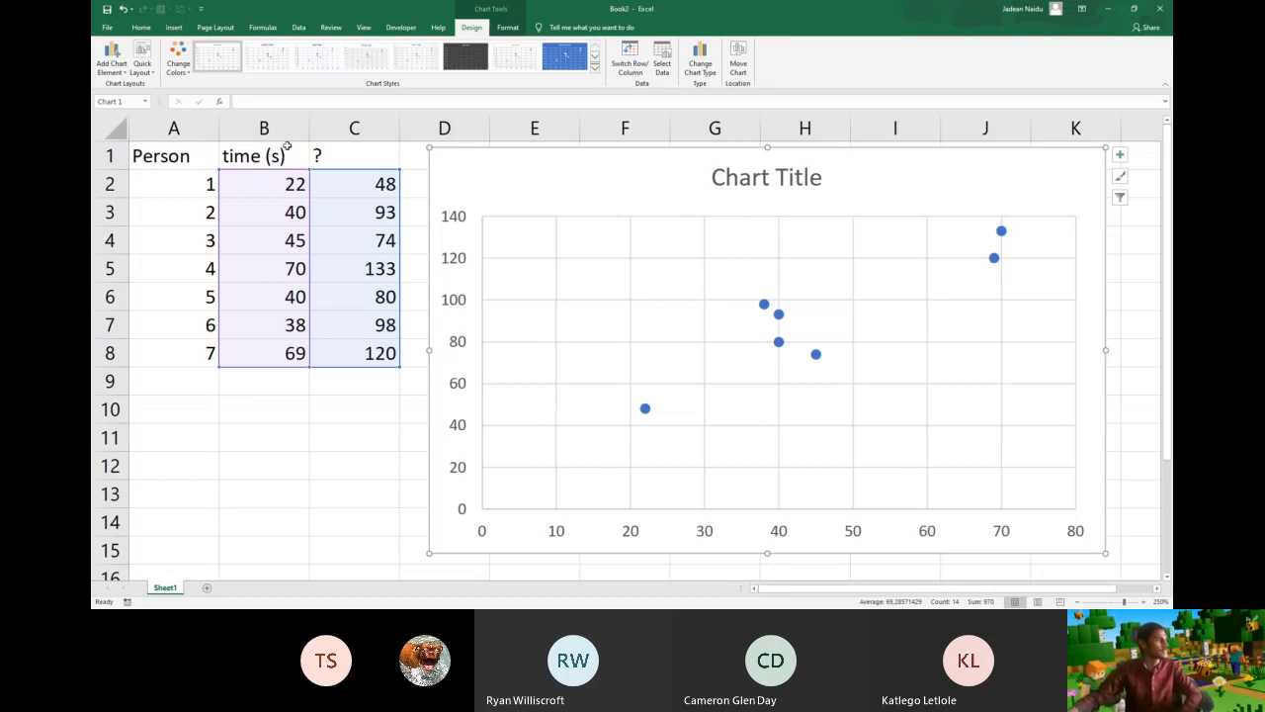
# Label the two data columns as variables by entering "IV" in cell B10 and "DV" in cell C10
pyautogui.click(277, 386)
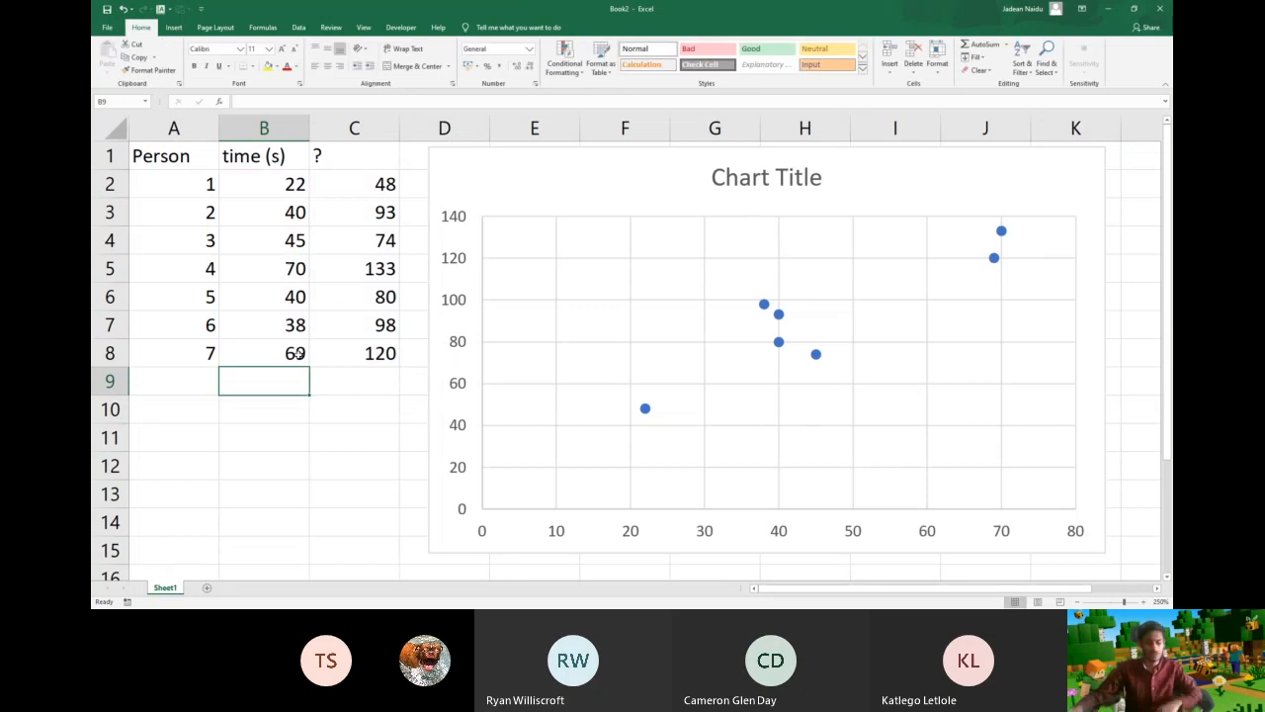
pyautogui.press('Down')
pyautogui.write('independet')
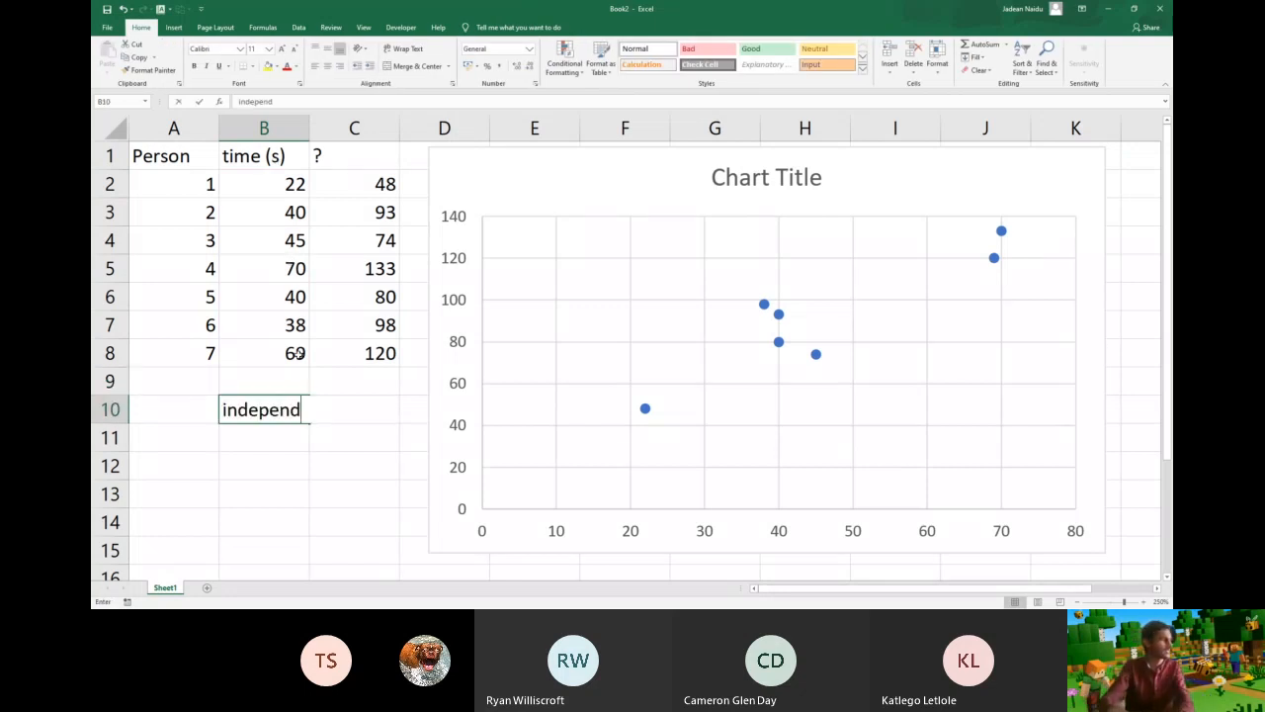
pyautogui.press('BackSpace')
pyautogui.press('BackSpace')
pyautogui.press('BackSpace')
pyautogui.press('BackSpace')
pyautogui.press('BackSpace')
pyautogui.press('BackSpace')
pyautogui.press('BackSpace')
pyautogui.press('BackSpace')
pyautogui.press('BackSpace')
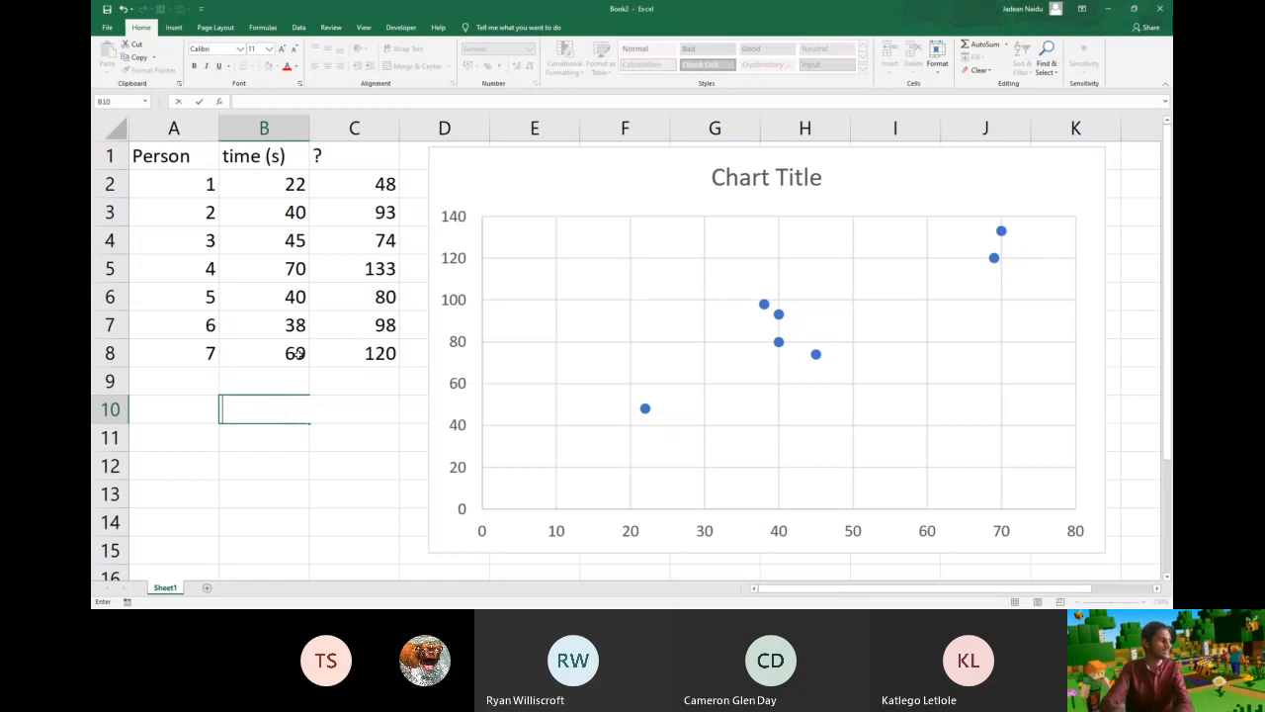
pyautogui.write('IV')
pyautogui.press('Tab')
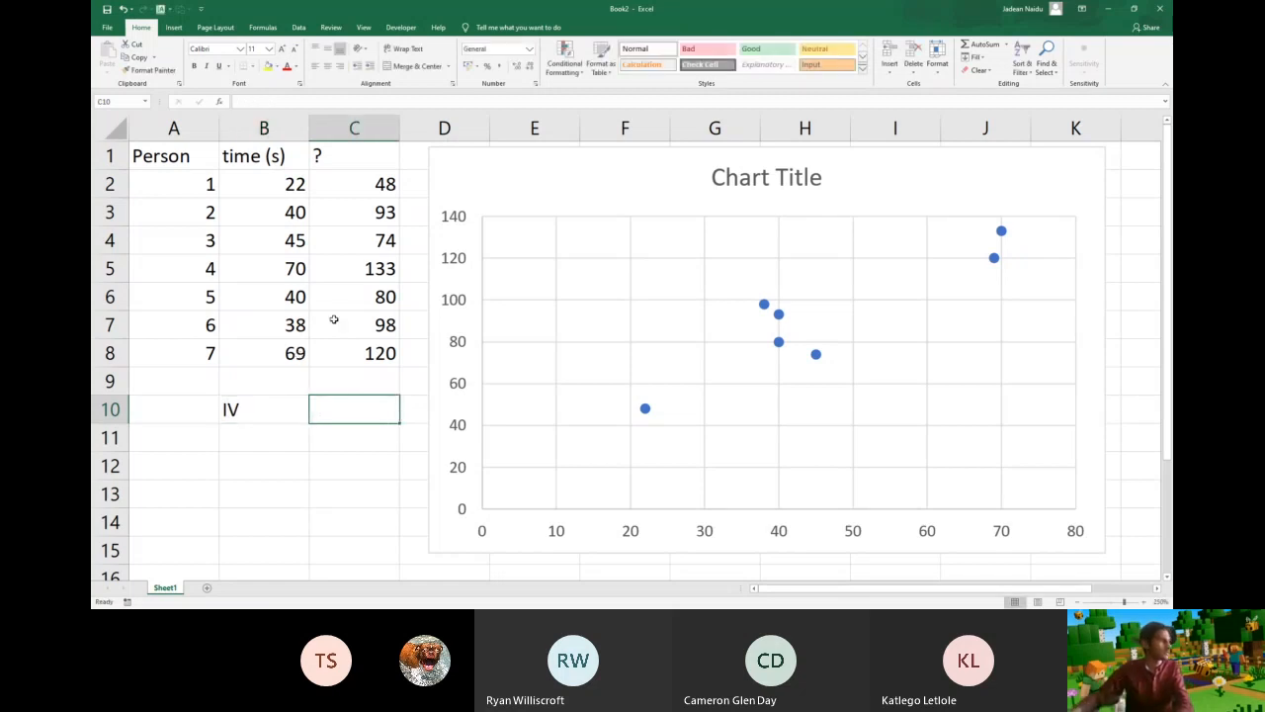
pyautogui.write('DV')
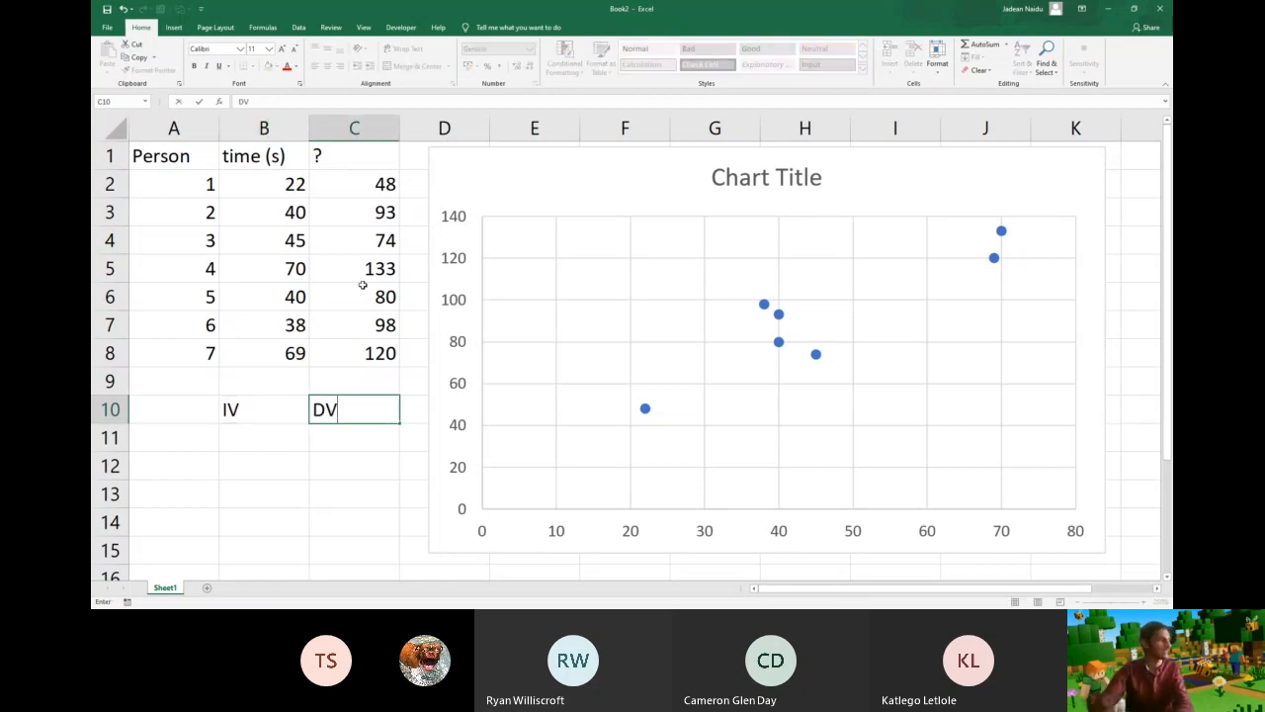
pyautogui.press('Return')
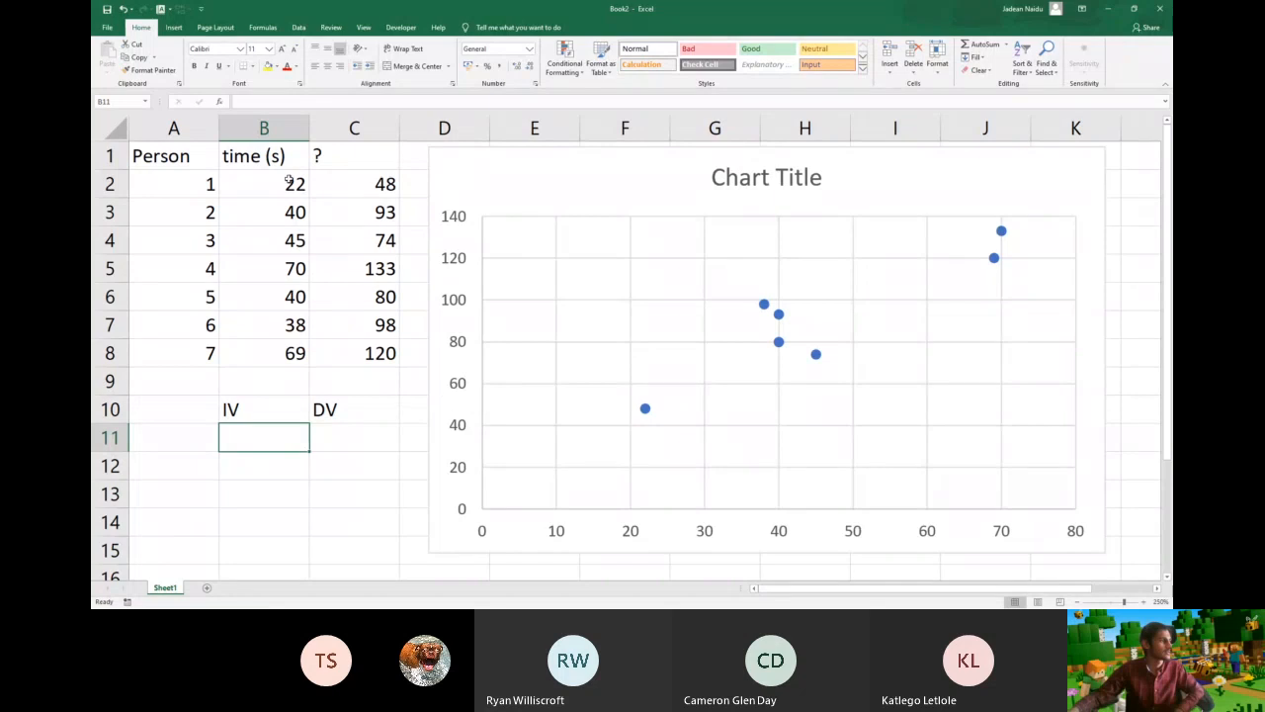
# Enter "x-axis" in cell B9 and "y-axis" in cell C9, above the IV and DV labels
pyautogui.click(288, 389)
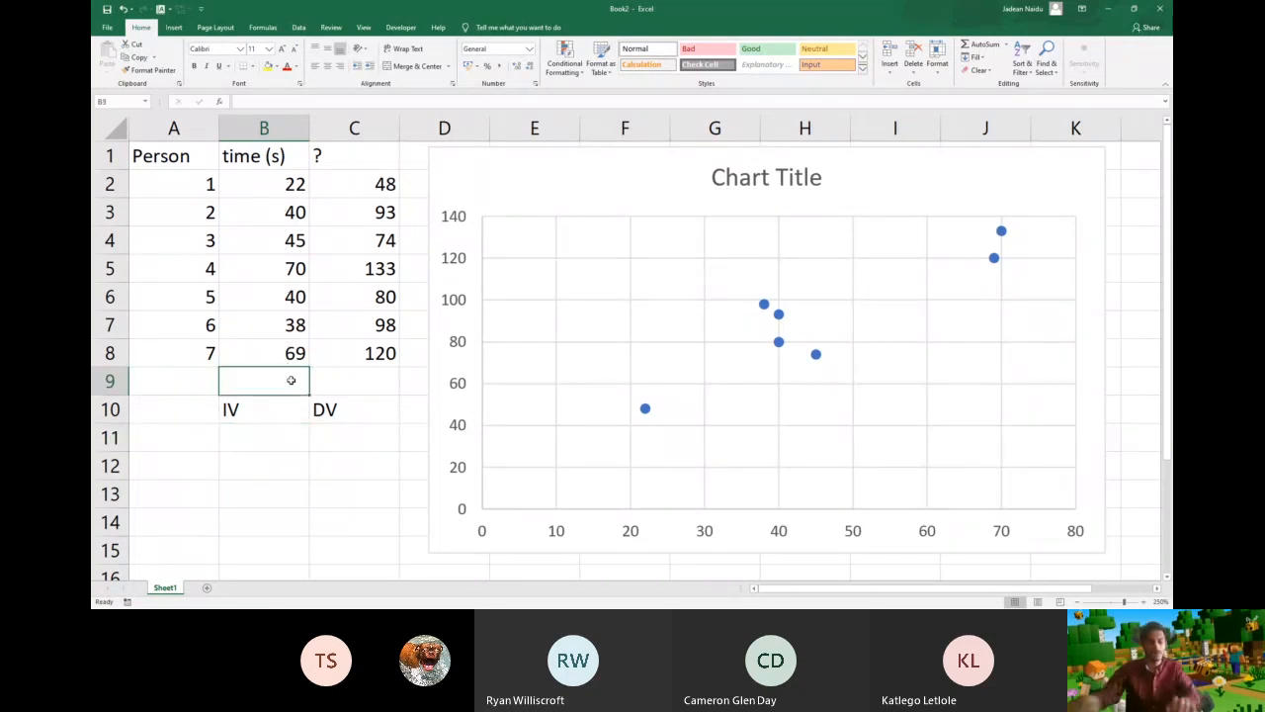
pyautogui.write('x-axis')
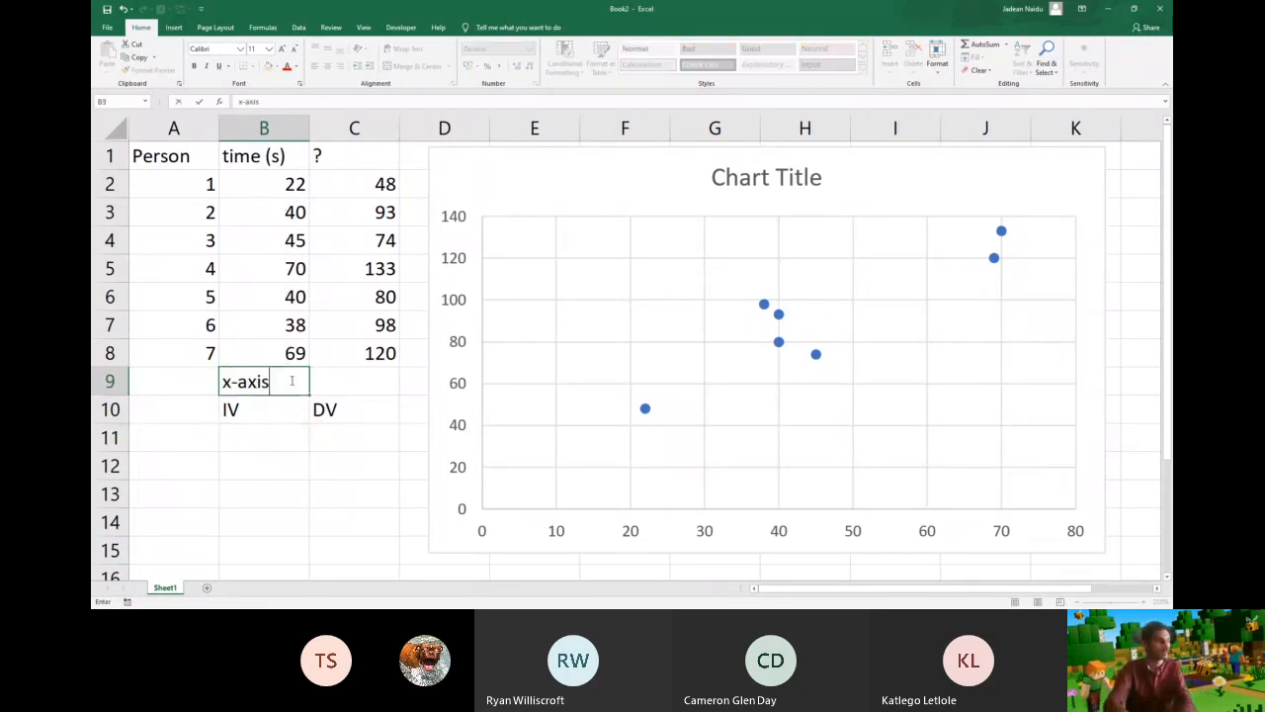
pyautogui.press('Tab')
pyautogui.write('y-axis')
pyautogui.press('Return')
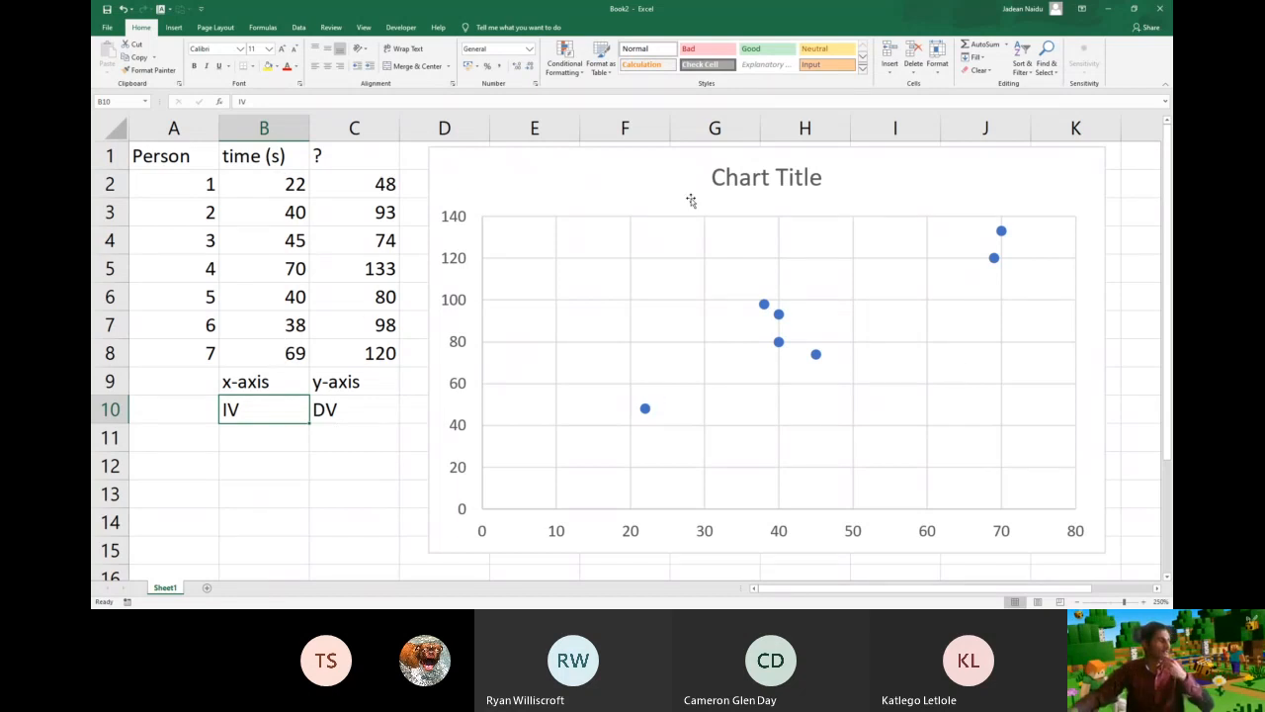
# Open the detailed axis formatting options for the scatter chart and move the chart so the formatting pane does not cover it
pyautogui.click(653, 177)
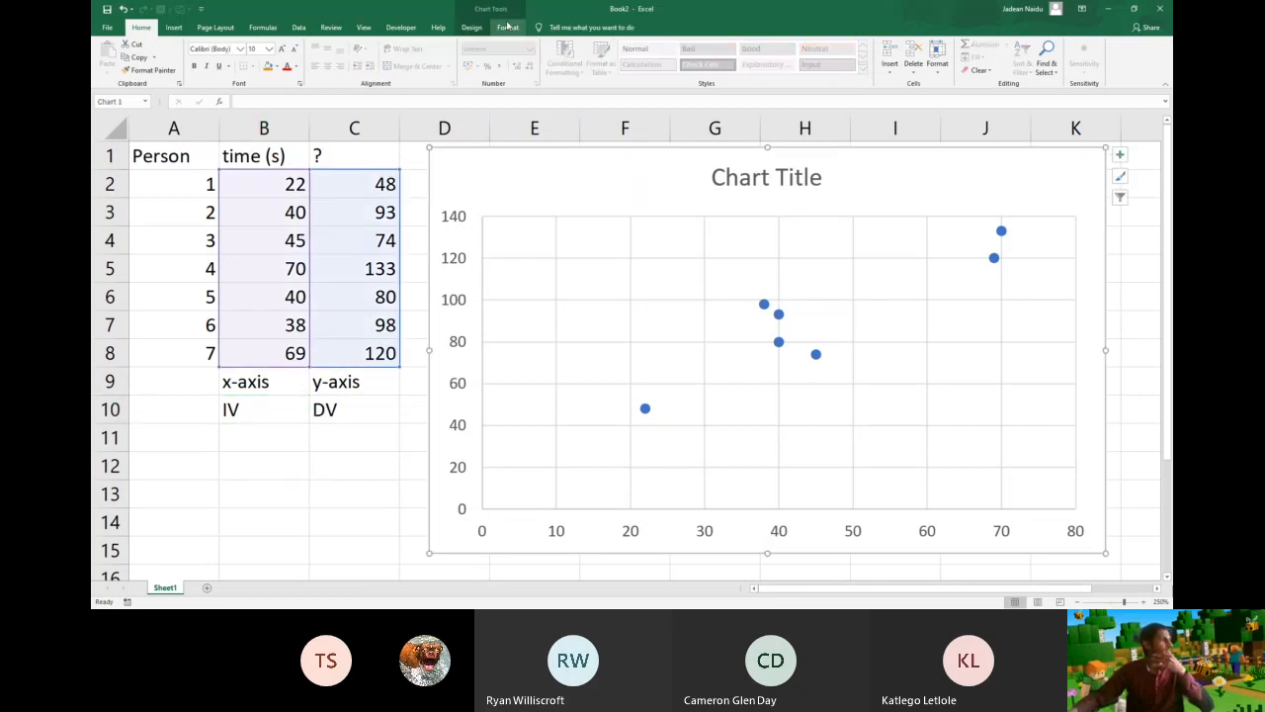
pyautogui.click(506, 17)
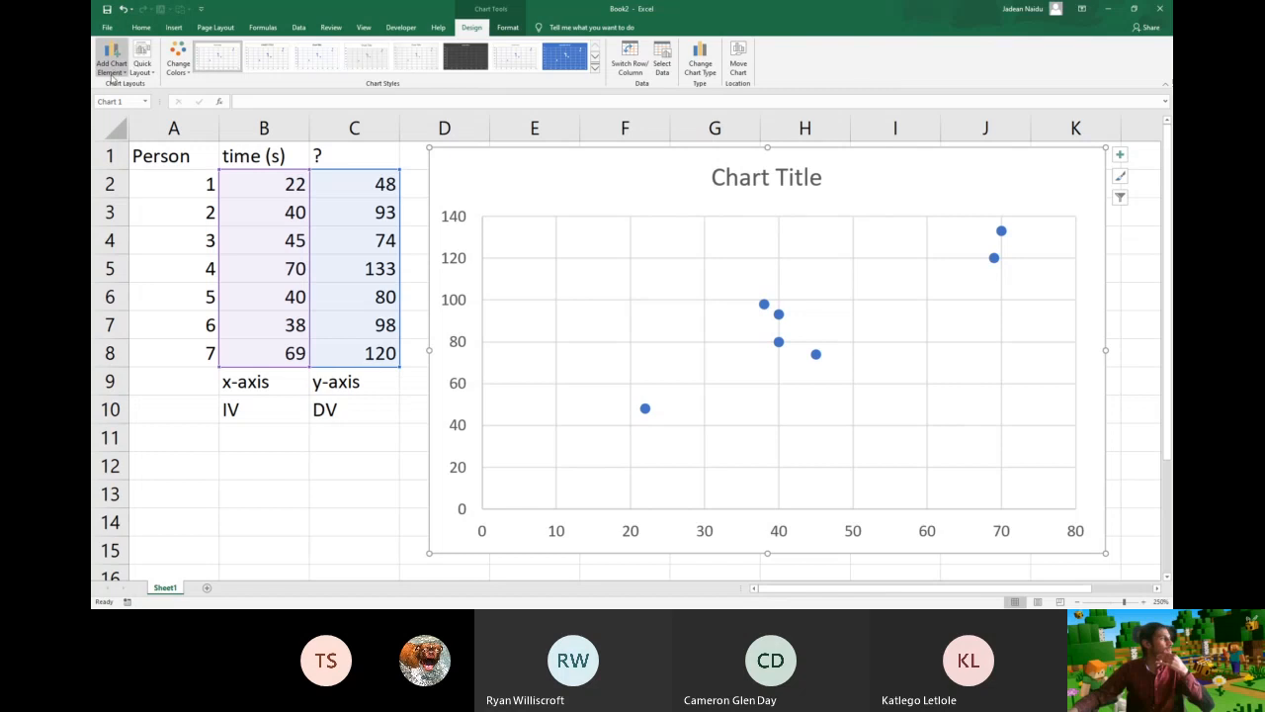
pyautogui.click(114, 76)
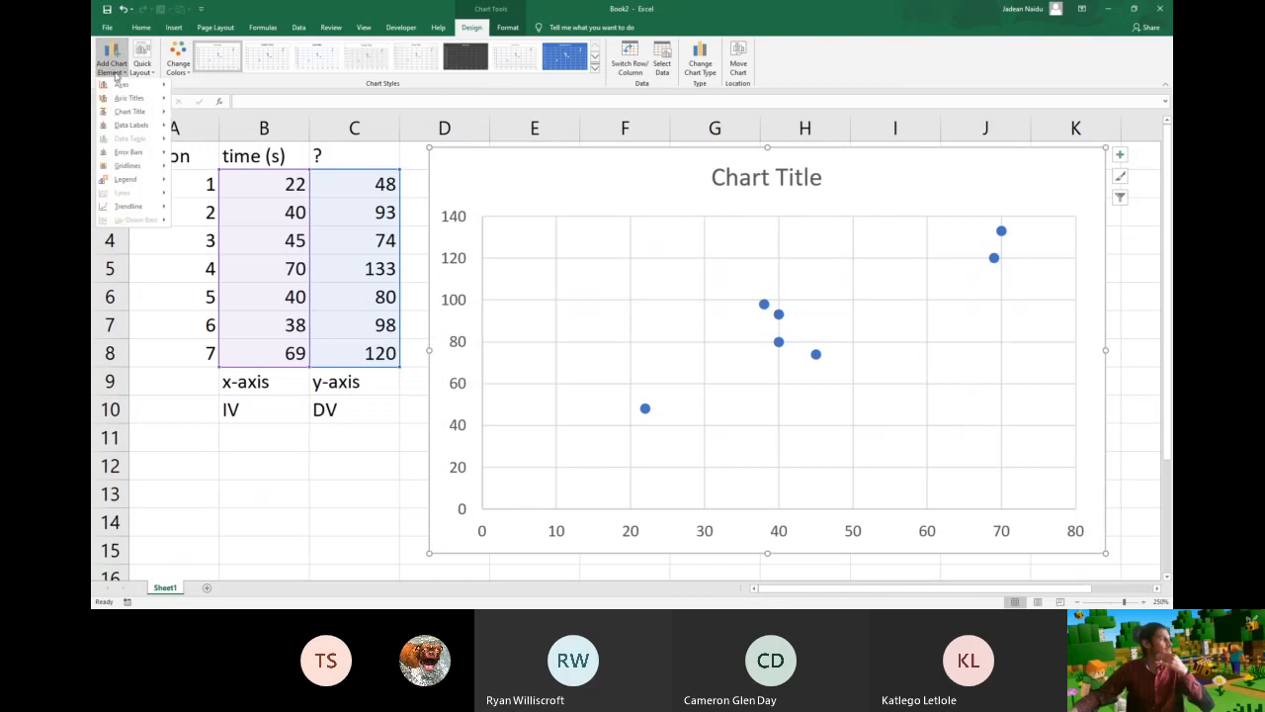
pyautogui.moveTo(124, 87)
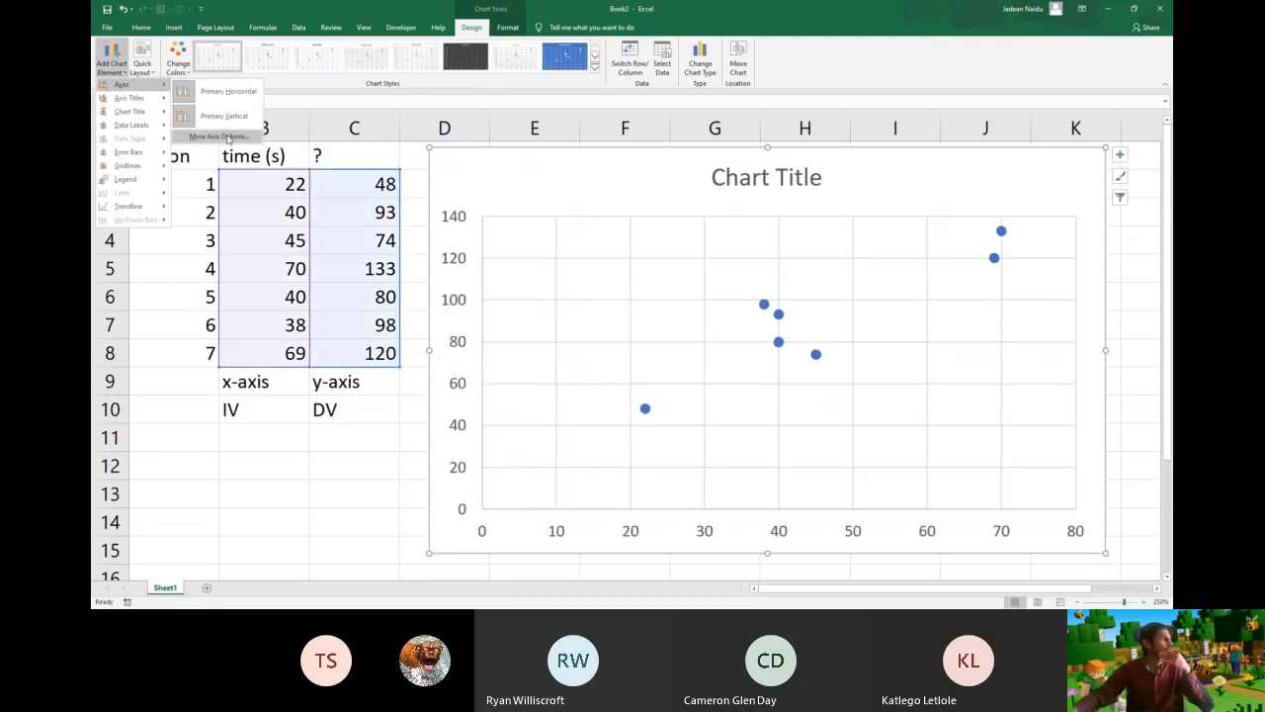
pyautogui.click(227, 139)
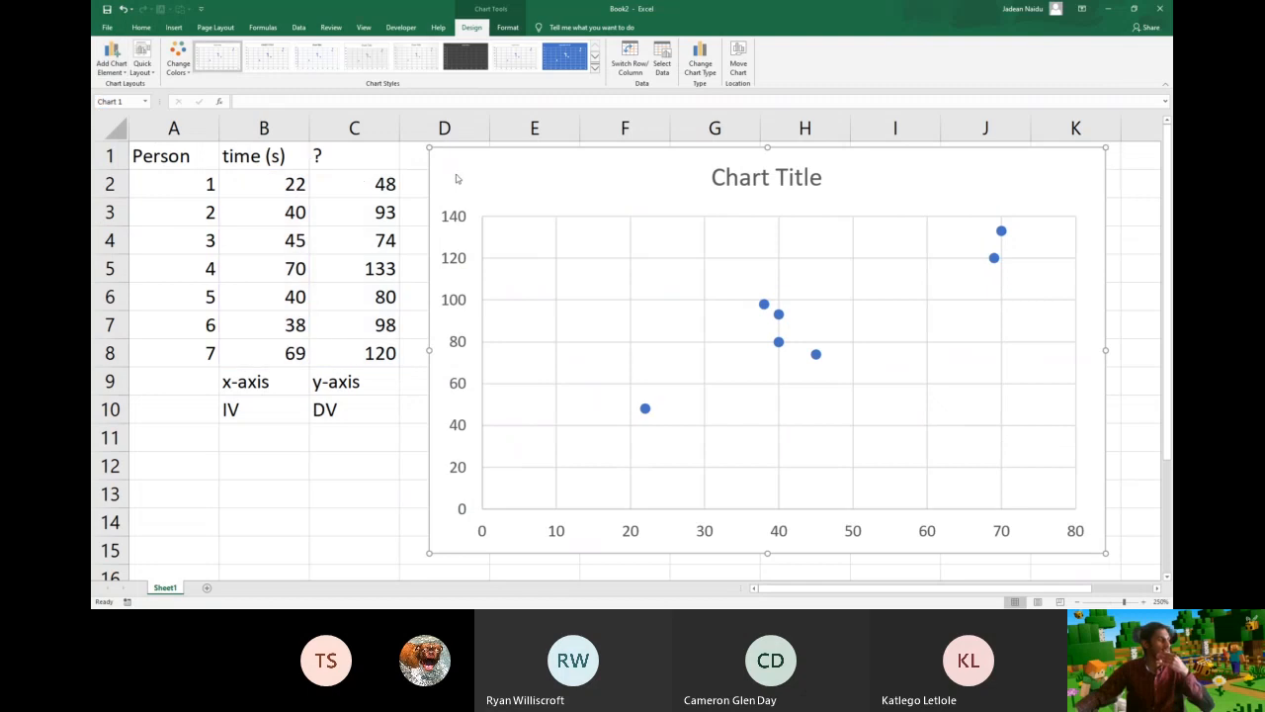
pyautogui.moveTo(923, 161); pyautogui.dragTo(766, 164)
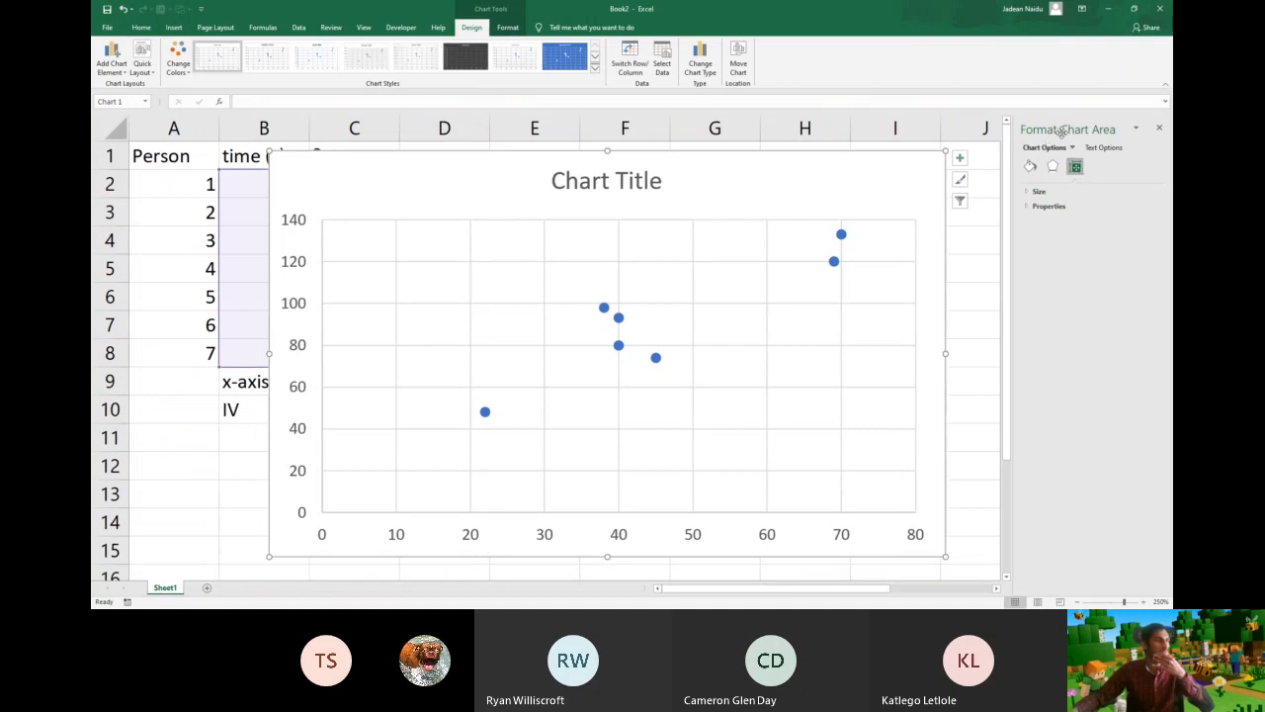
# Try a gradient fill on the chart area and restore the automatic fill
pyautogui.click(1072, 150)
pyautogui.click(1045, 152)
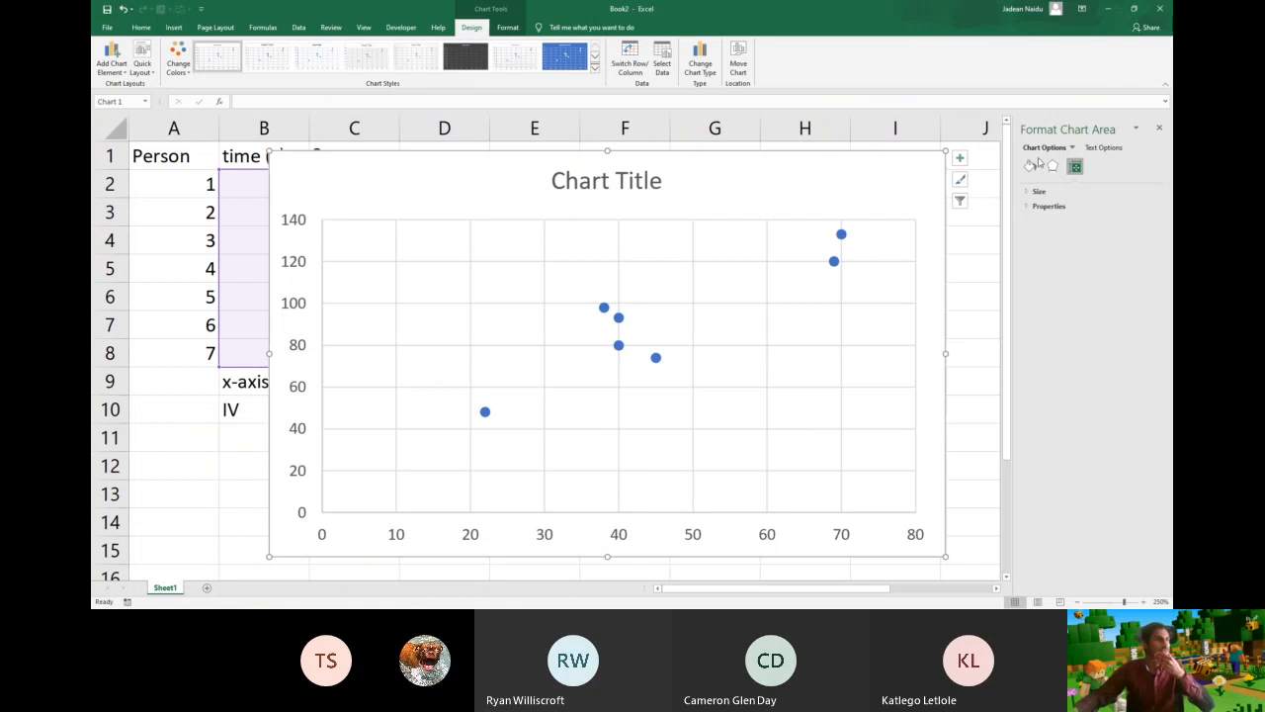
pyautogui.click(1031, 168)
pyautogui.click(1030, 192)
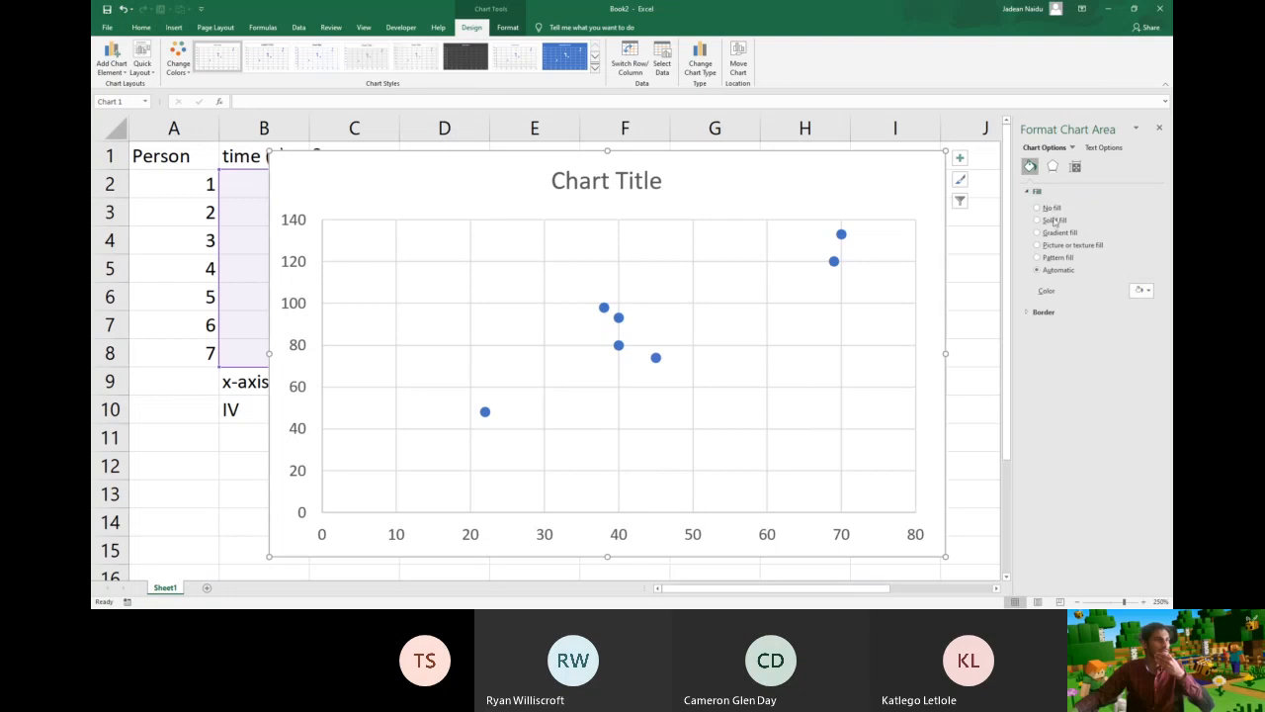
pyautogui.click(1053, 220)
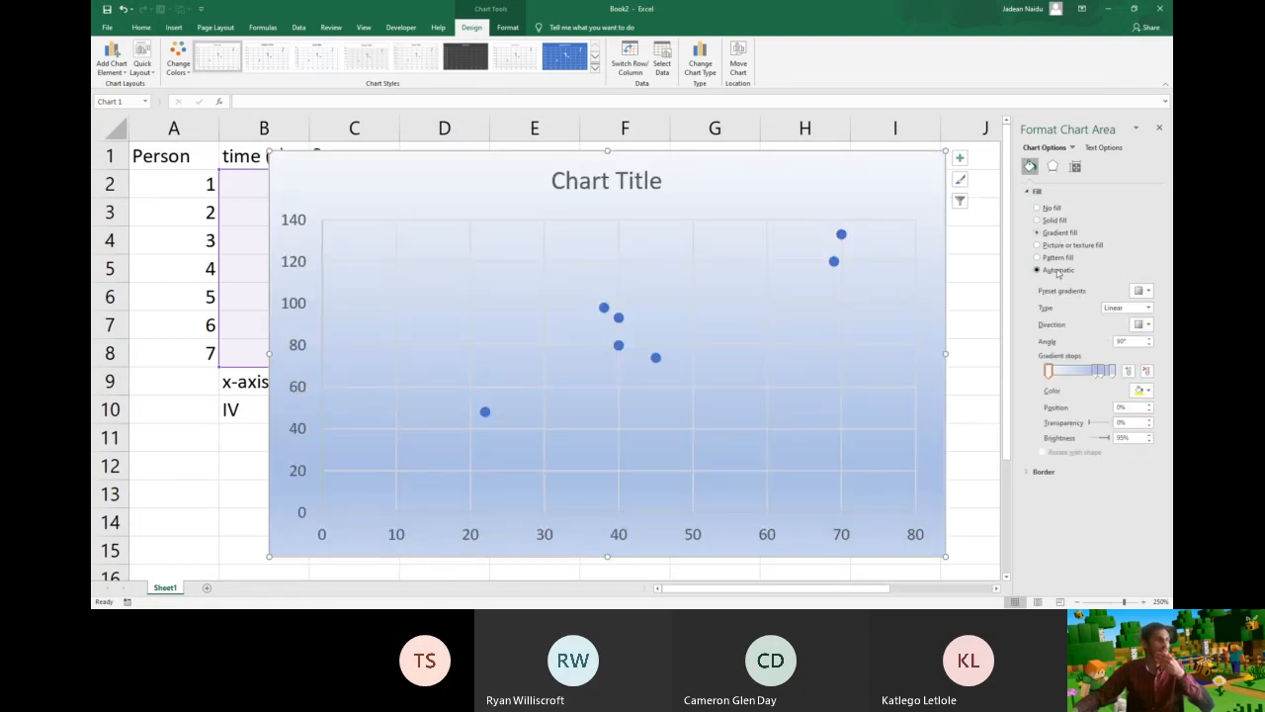
pyautogui.click(1056, 271)
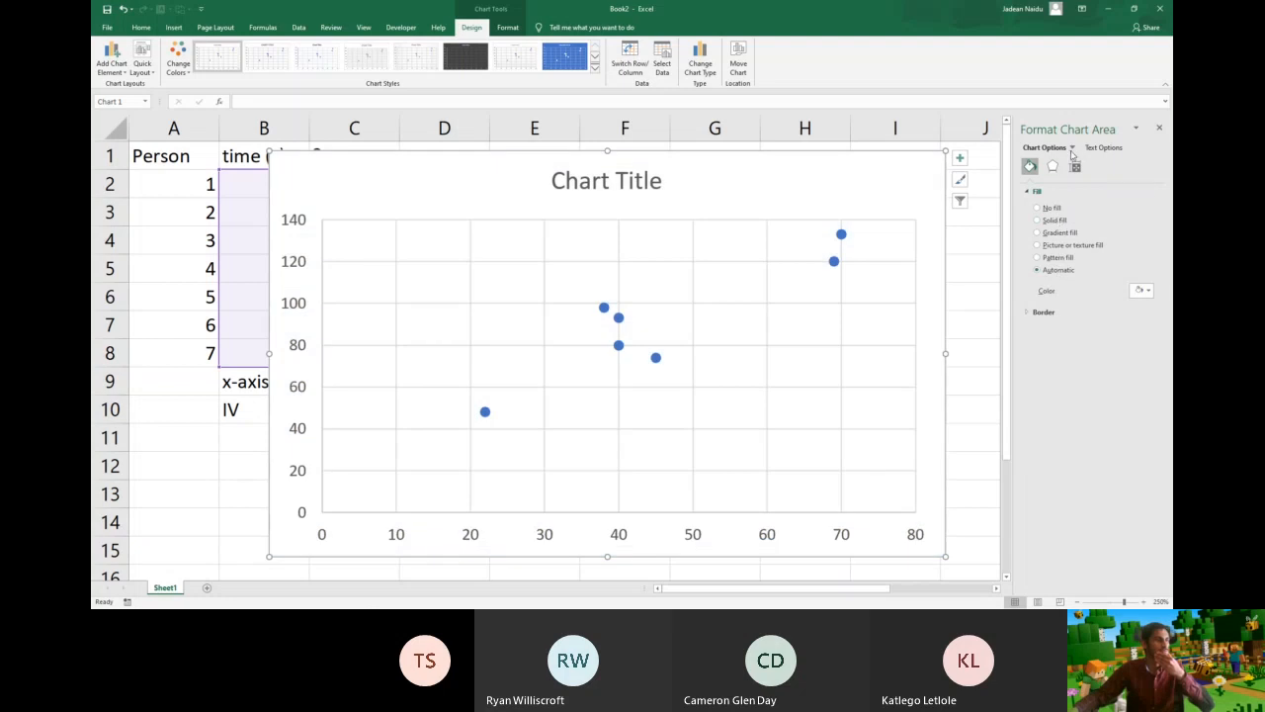
pyautogui.click(1054, 166)
pyautogui.click(1076, 166)
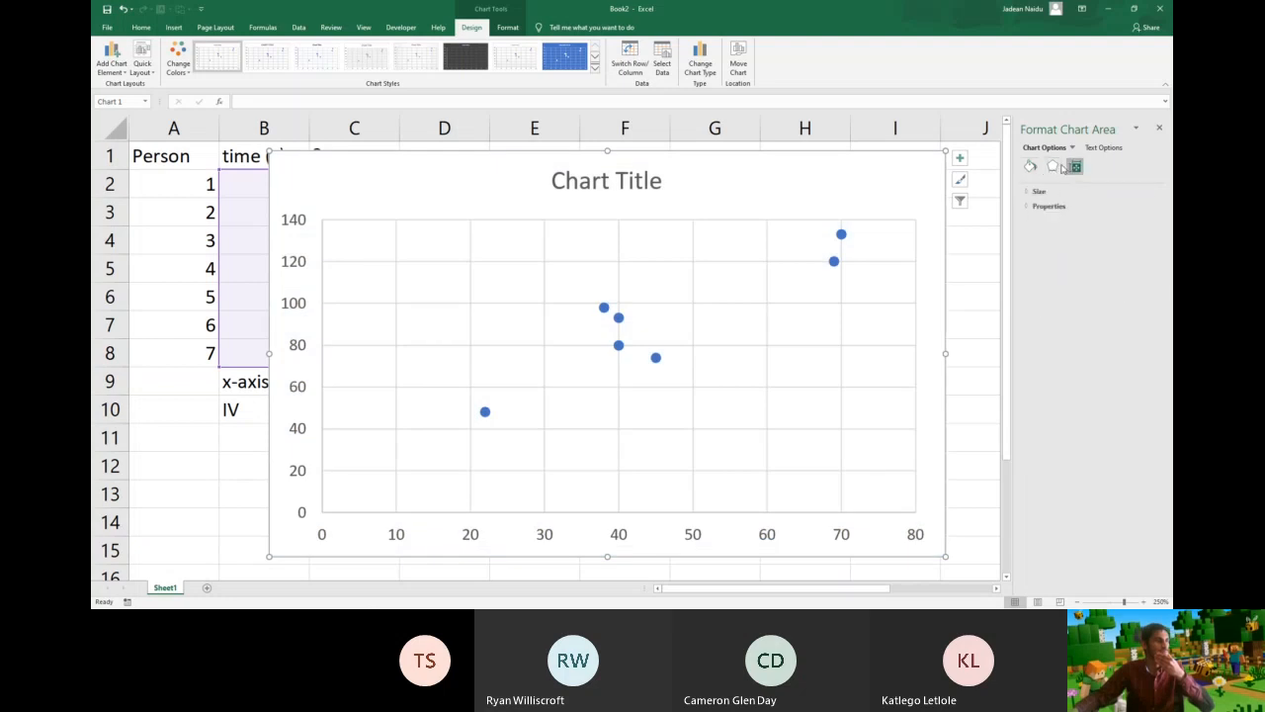
# Choose the horizontal value axis for formatting and open its bounds and units settings
pyautogui.click(1073, 148)
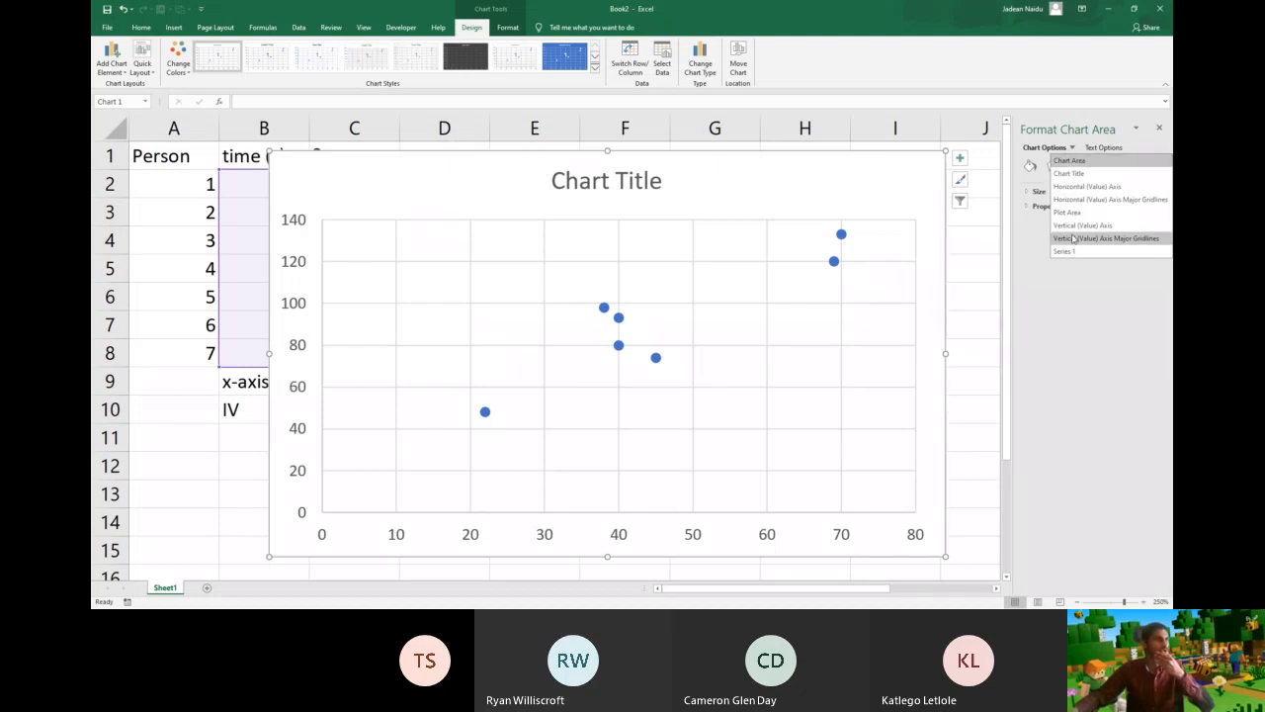
pyautogui.click(1085, 187)
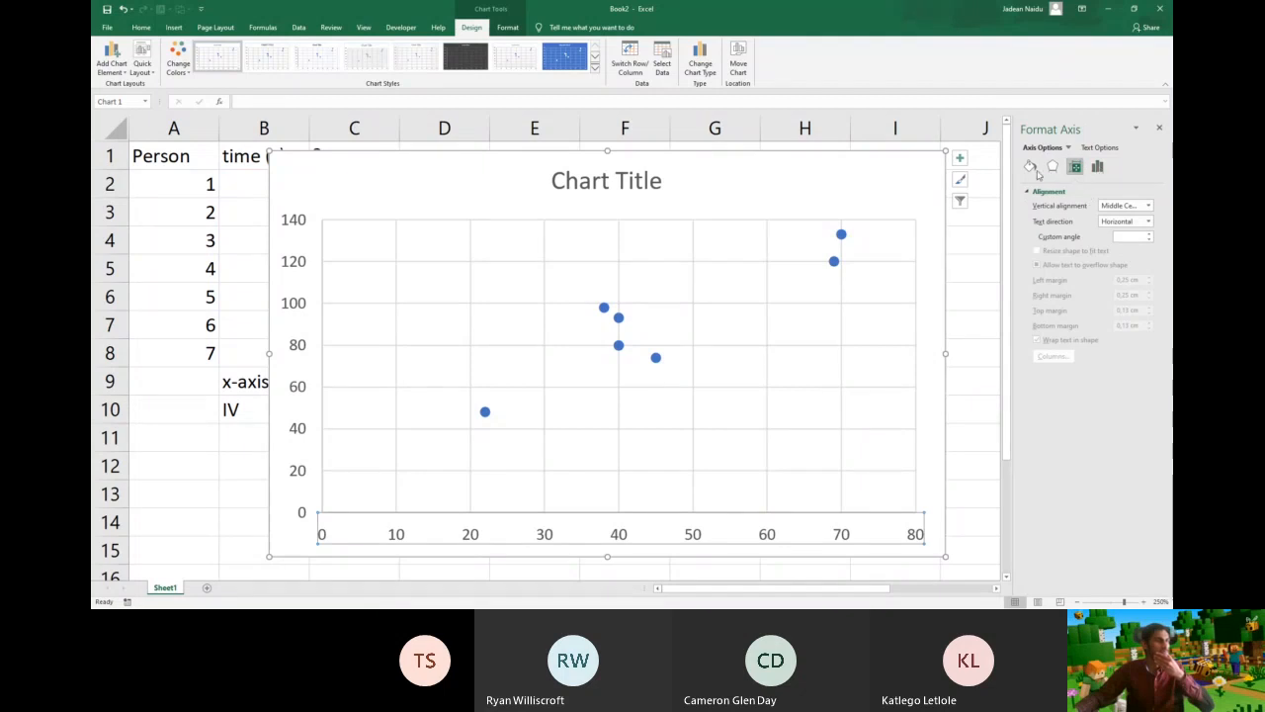
pyautogui.click(1098, 169)
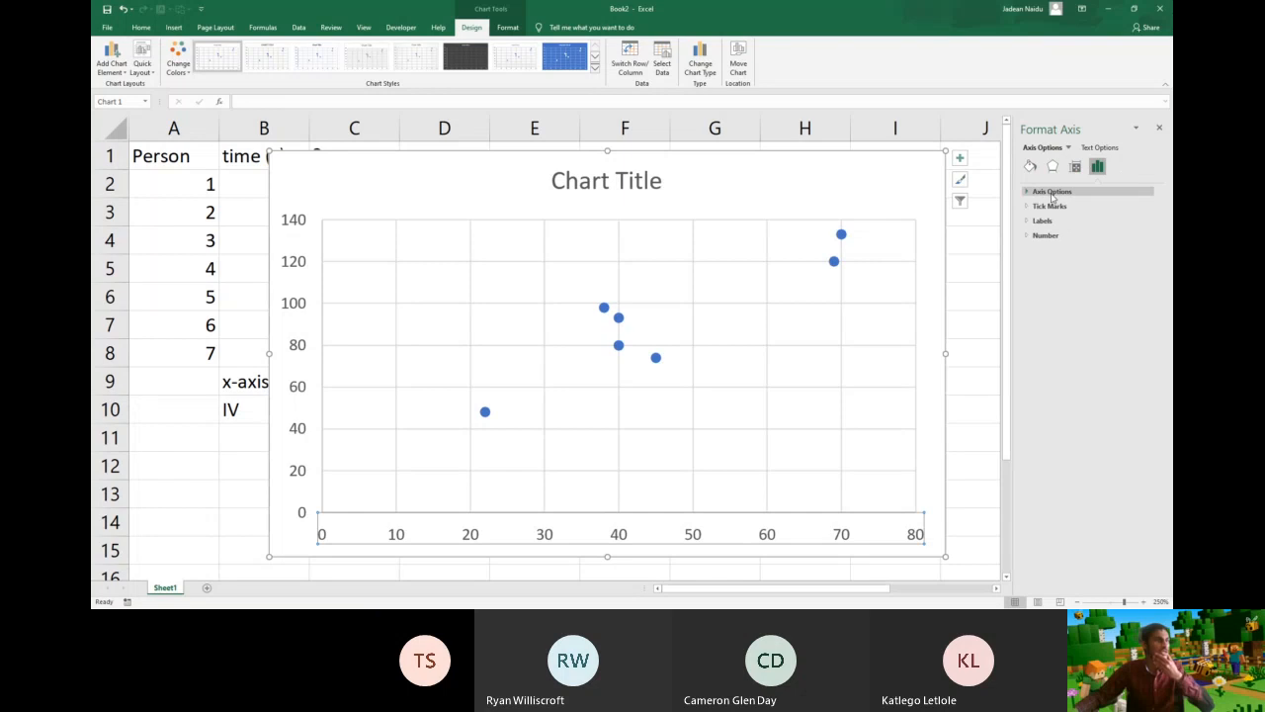
pyautogui.click(1039, 194)
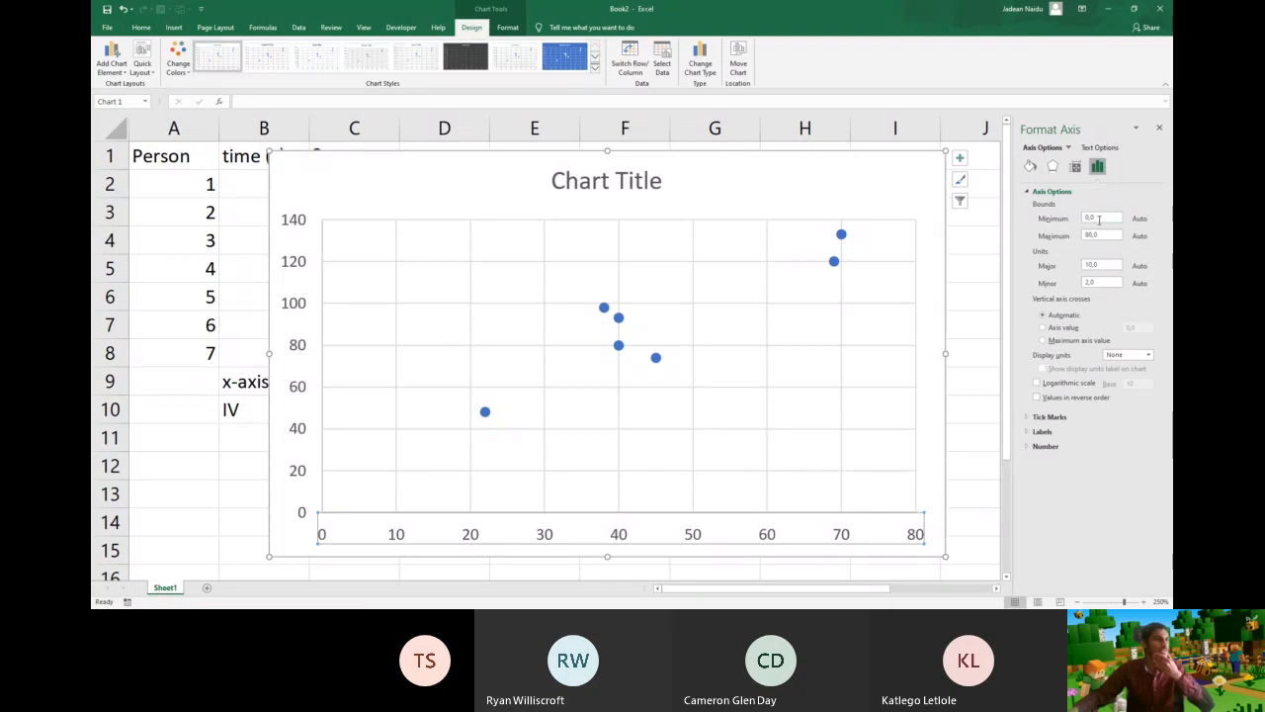
# Try a maximum bound of 200 on the horizontal axis and reset the bound to automatic
pyautogui.moveTo(1103, 234); pyautogui.dragTo(1065, 238)
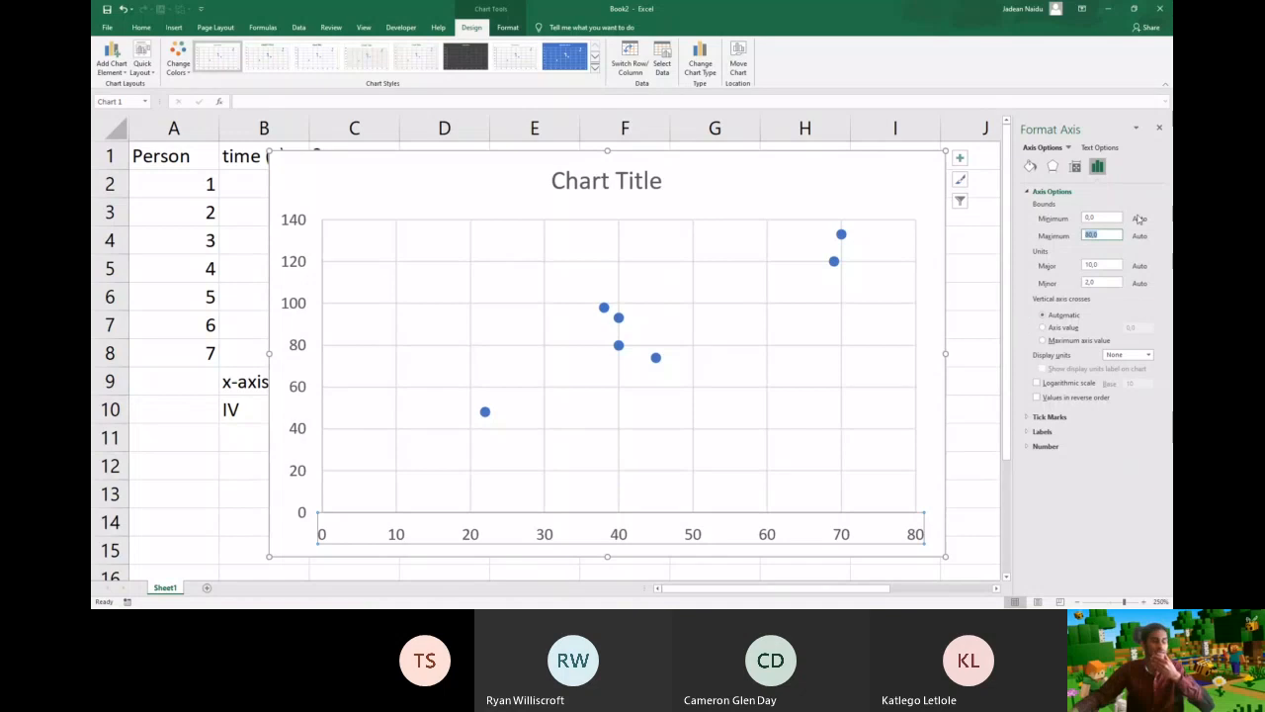
pyautogui.write('20')
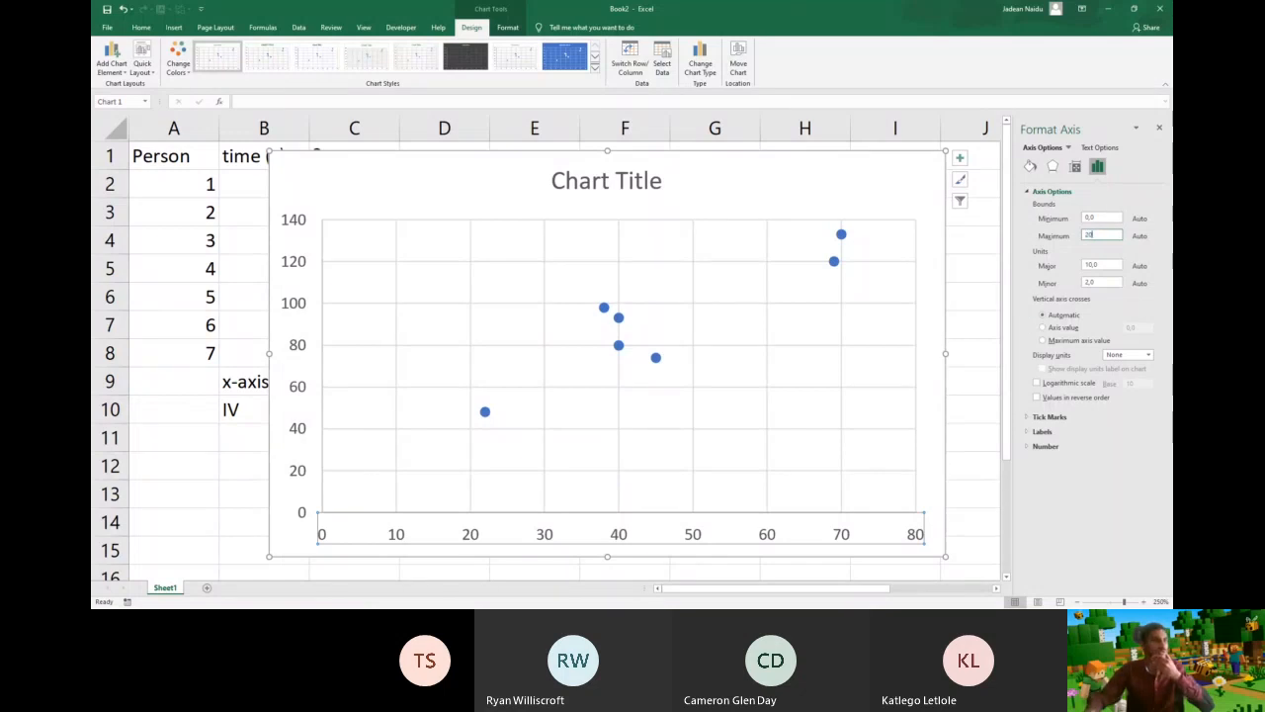
pyautogui.write('0')
pyautogui.press('Return')
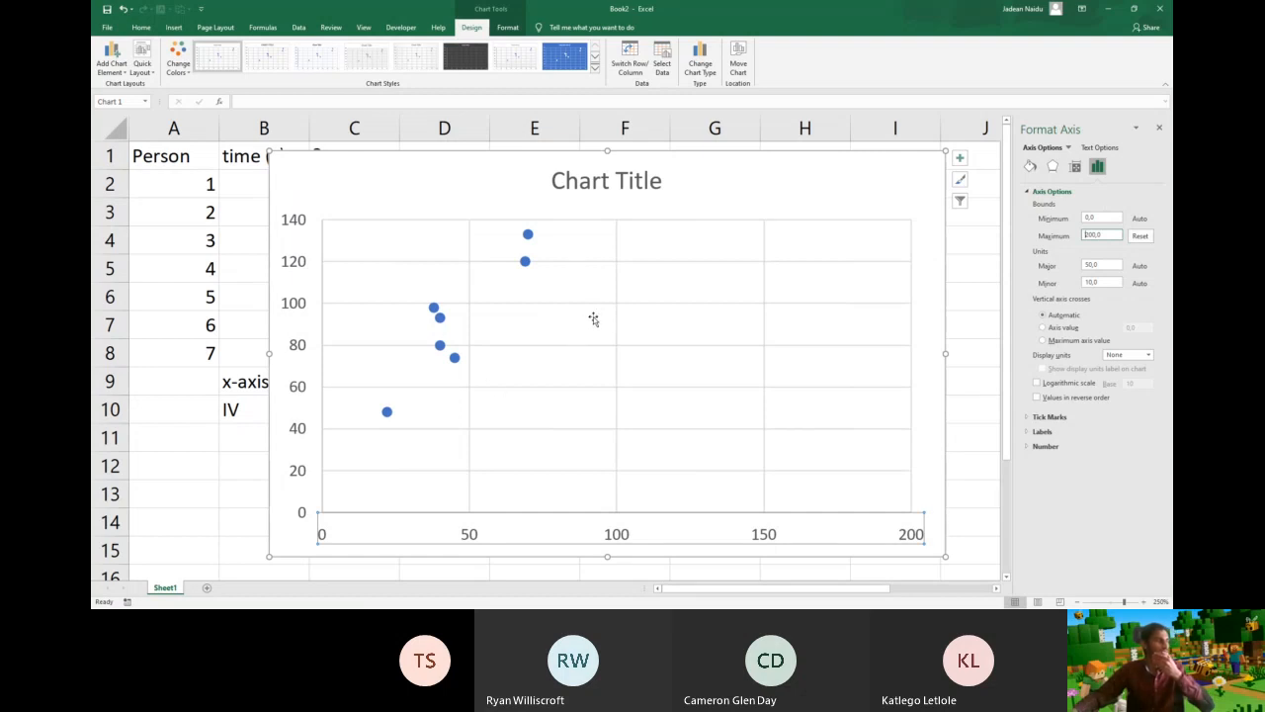
pyautogui.moveTo(1111, 235); pyautogui.dragTo(941, 237)
pyautogui.click(1139, 236)
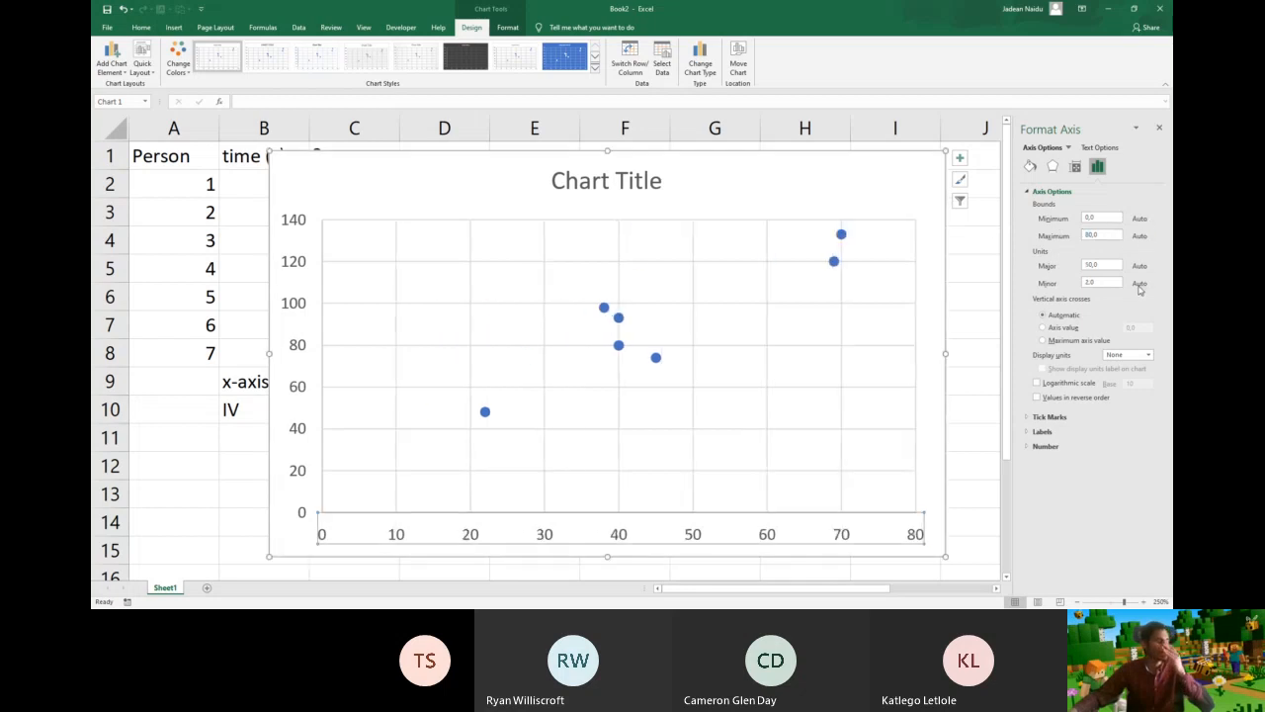
pyautogui.click(1140, 266)
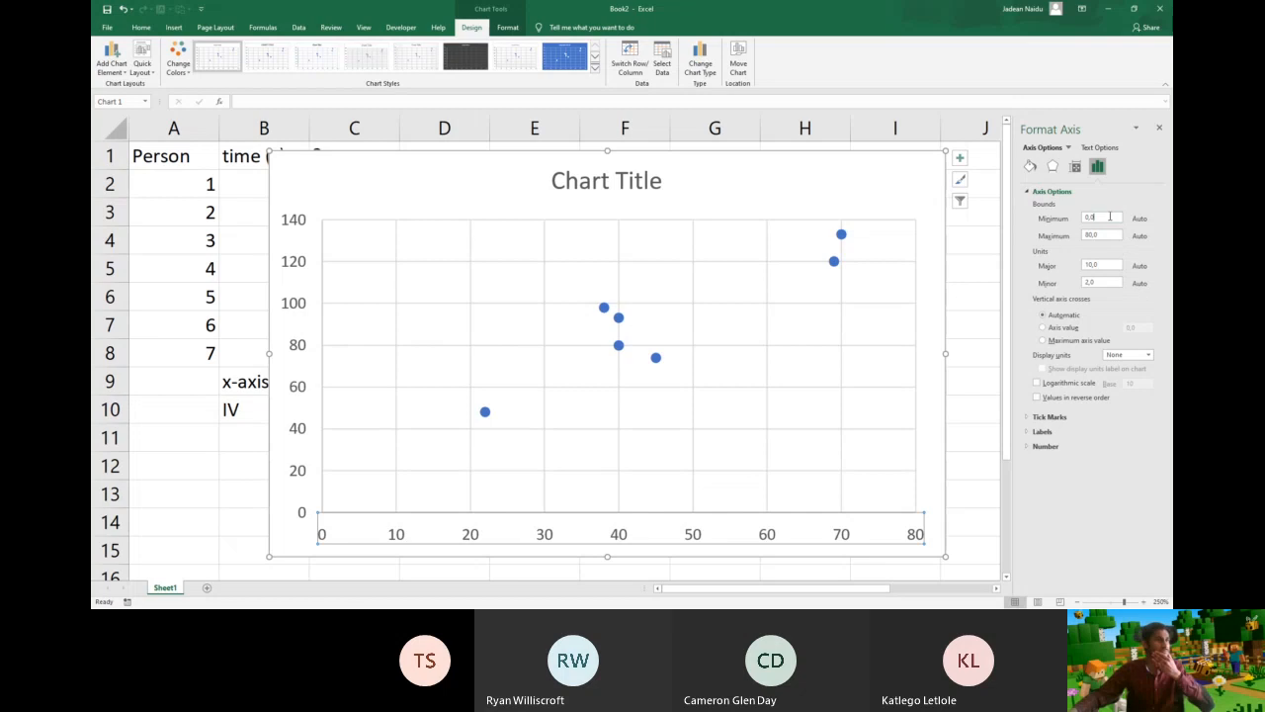
pyautogui.click(1112, 235)
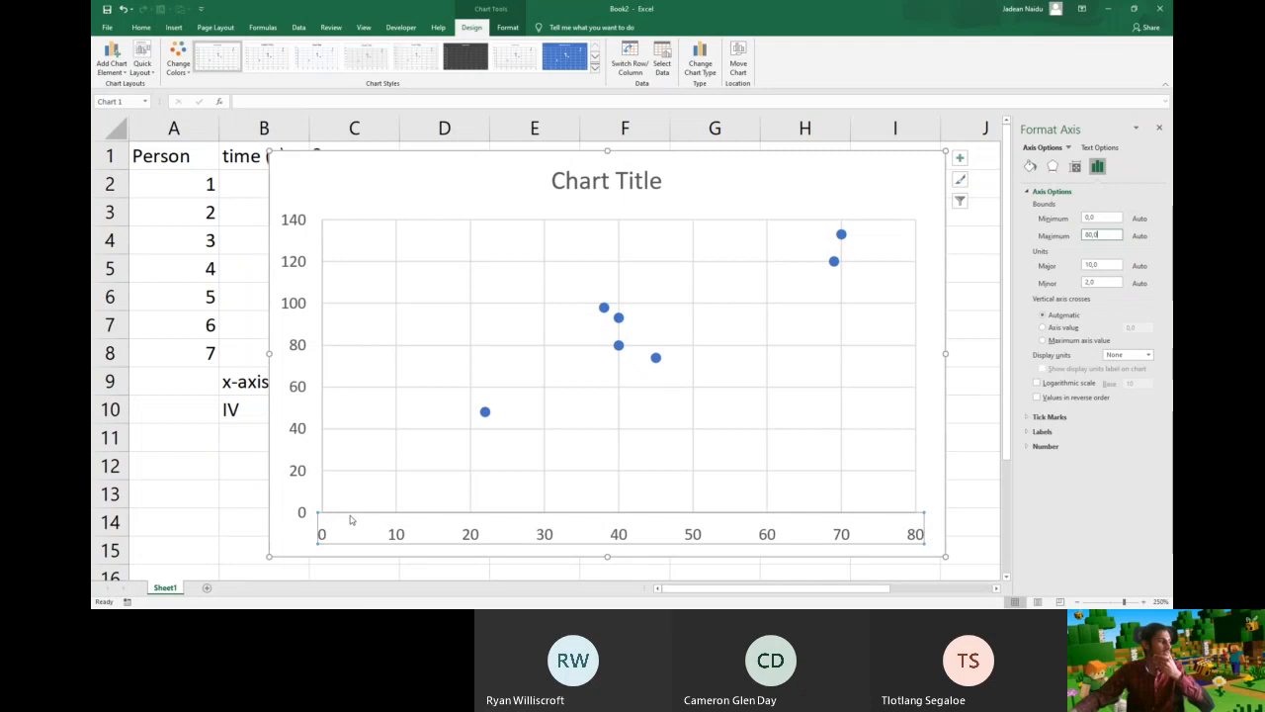
pyautogui.press('Return')
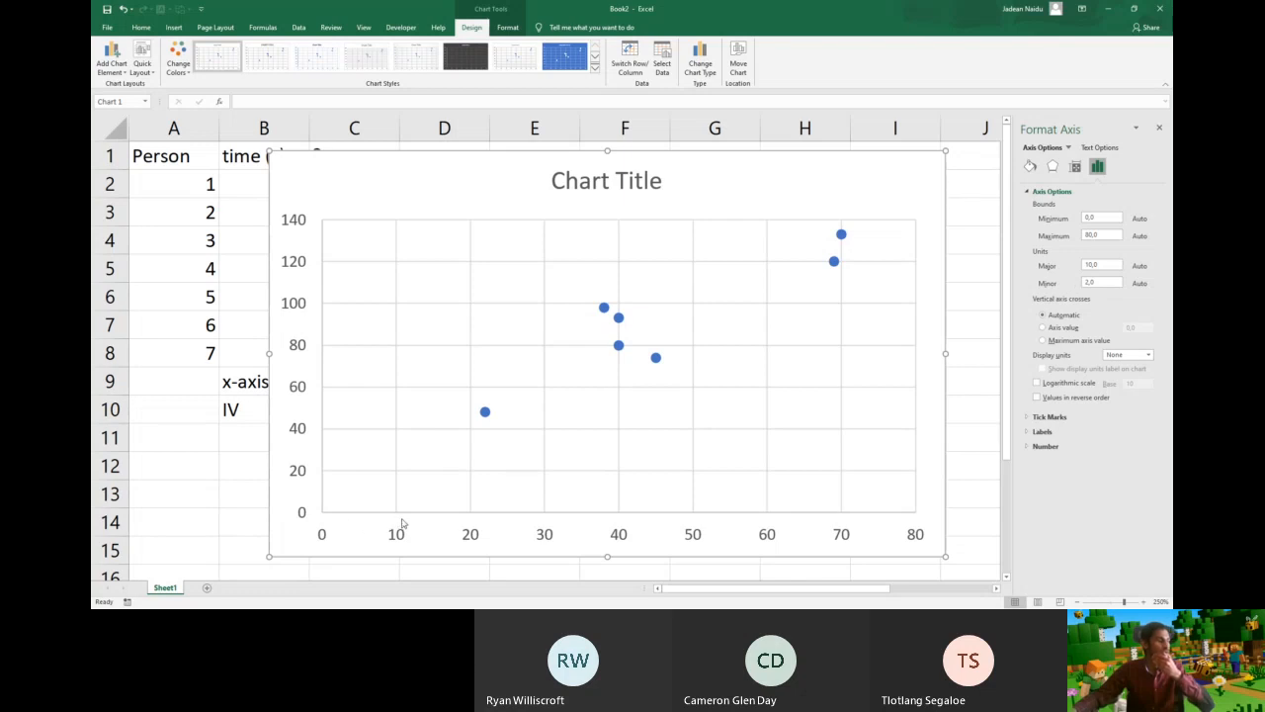
# Set both the major and minor tick marks of the horizontal axis to Outside
pyautogui.click(1028, 419)
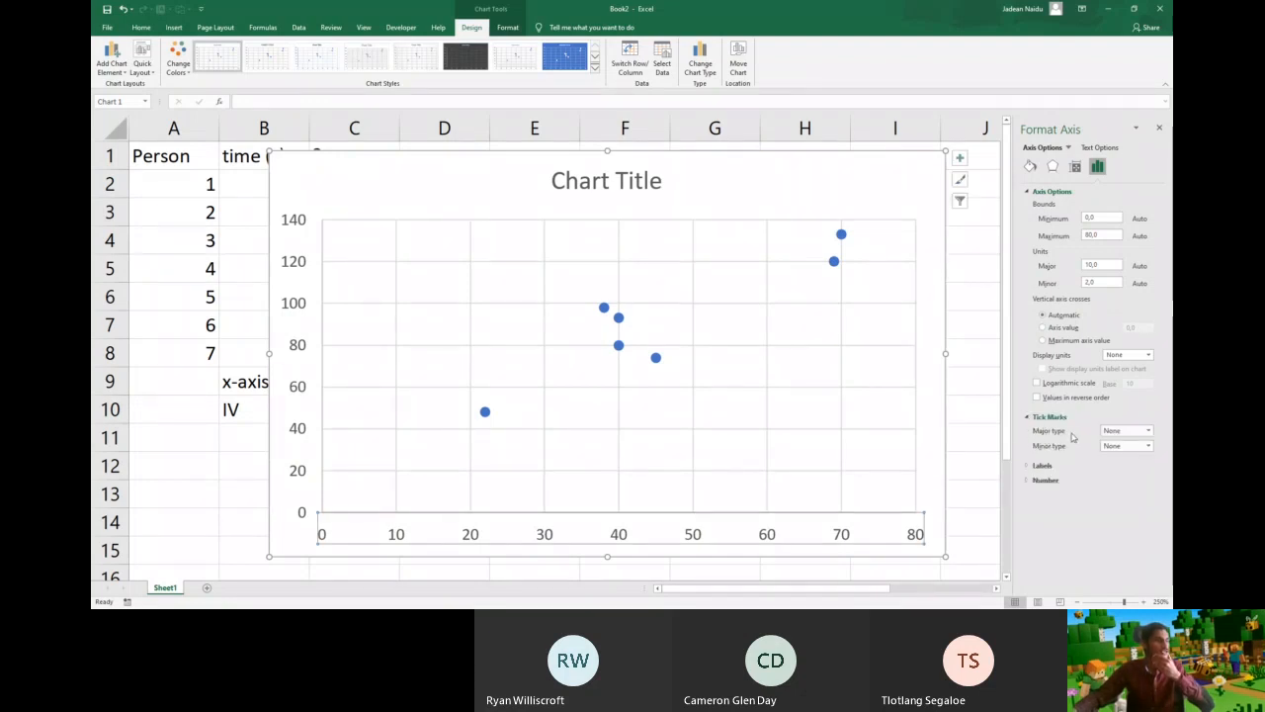
pyautogui.click(1147, 432)
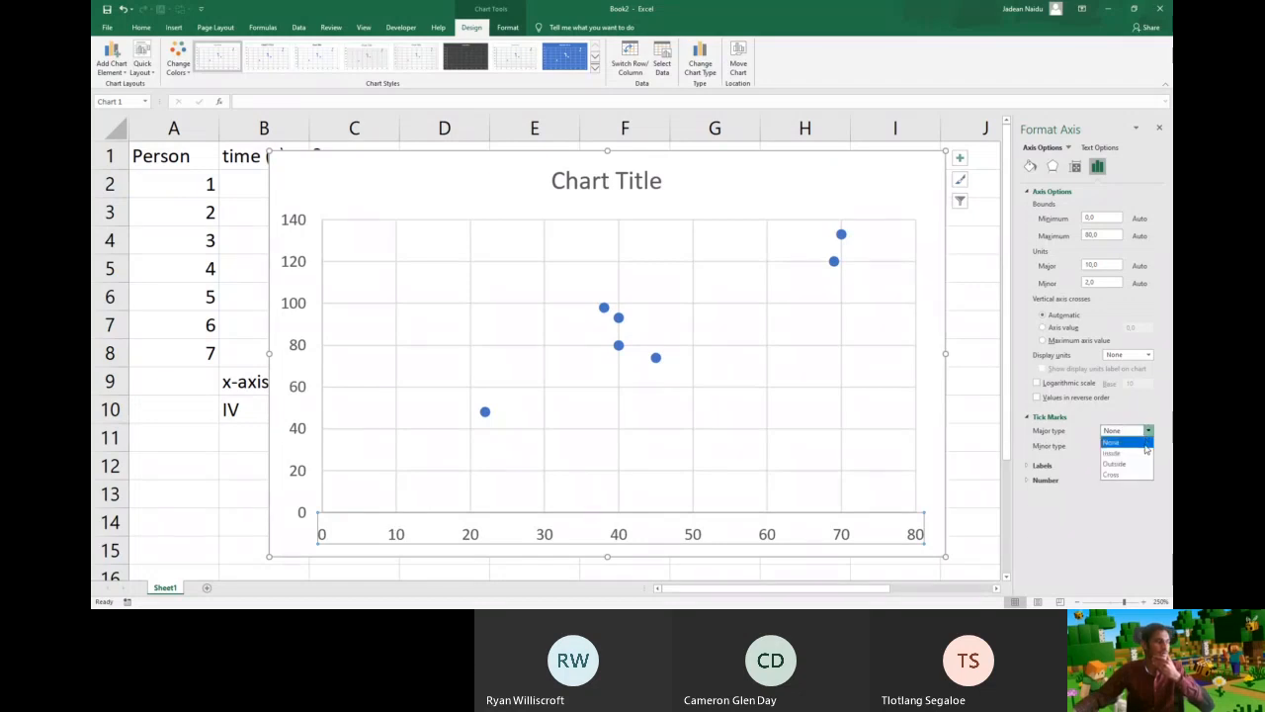
pyautogui.click(1113, 453)
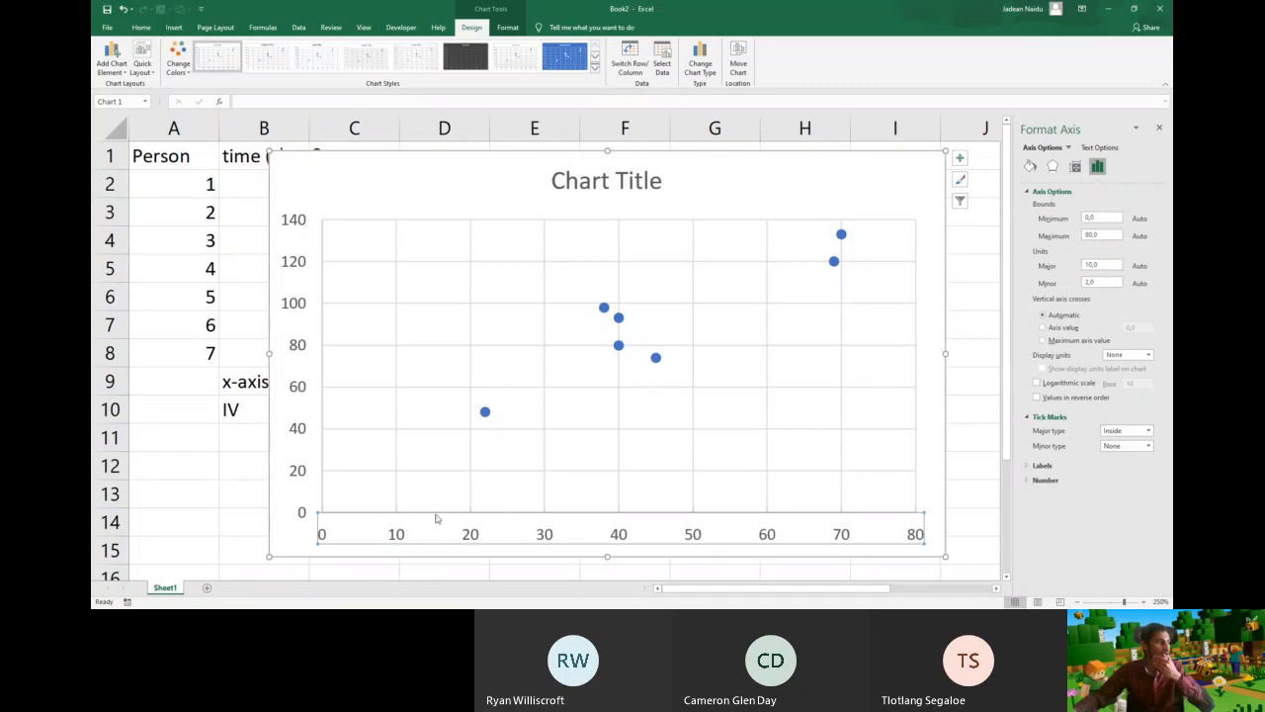
pyautogui.click(1147, 433)
pyautogui.click(1127, 465)
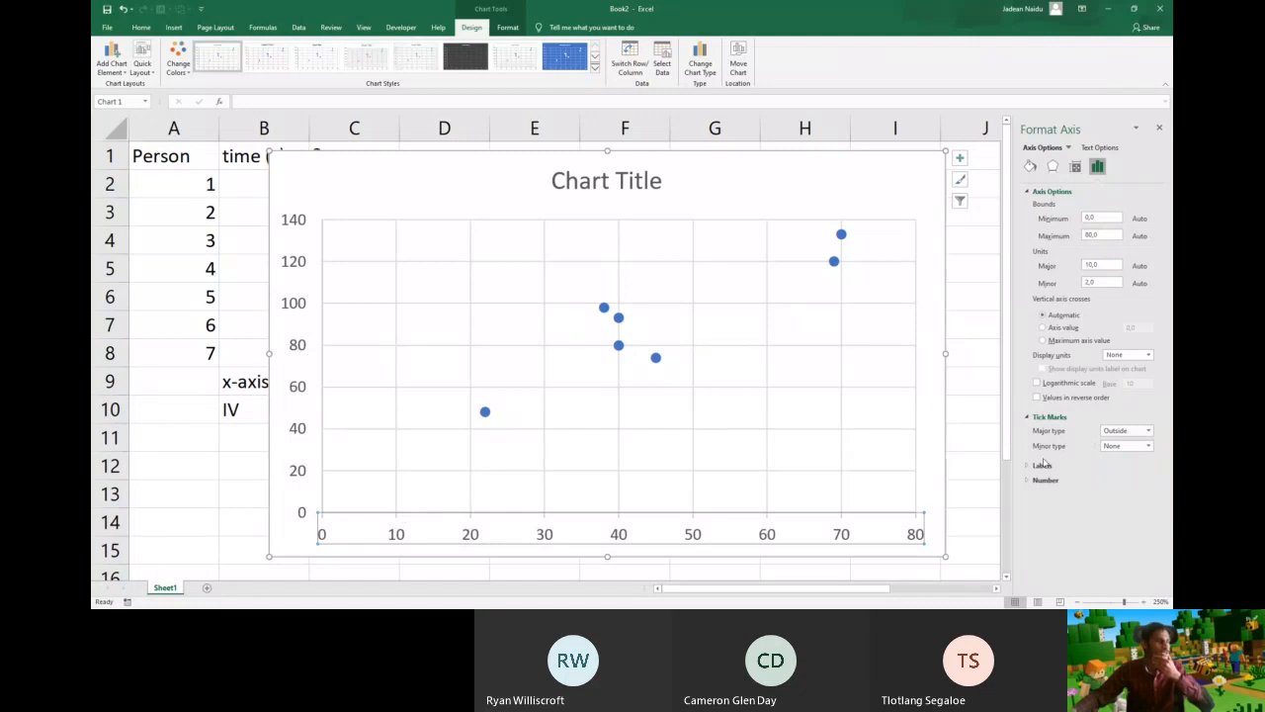
pyautogui.click(1142, 446)
pyautogui.click(1134, 479)
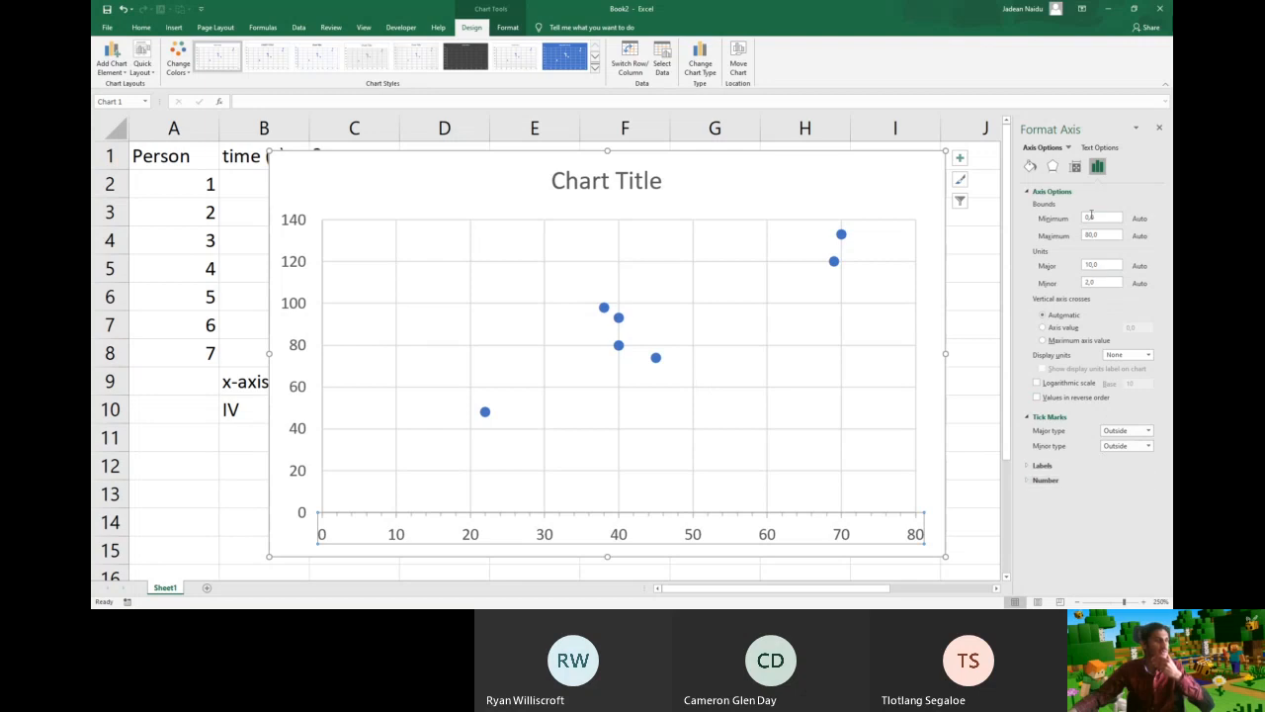
# Colour the horizontal axis line black
pyautogui.click(1030, 167)
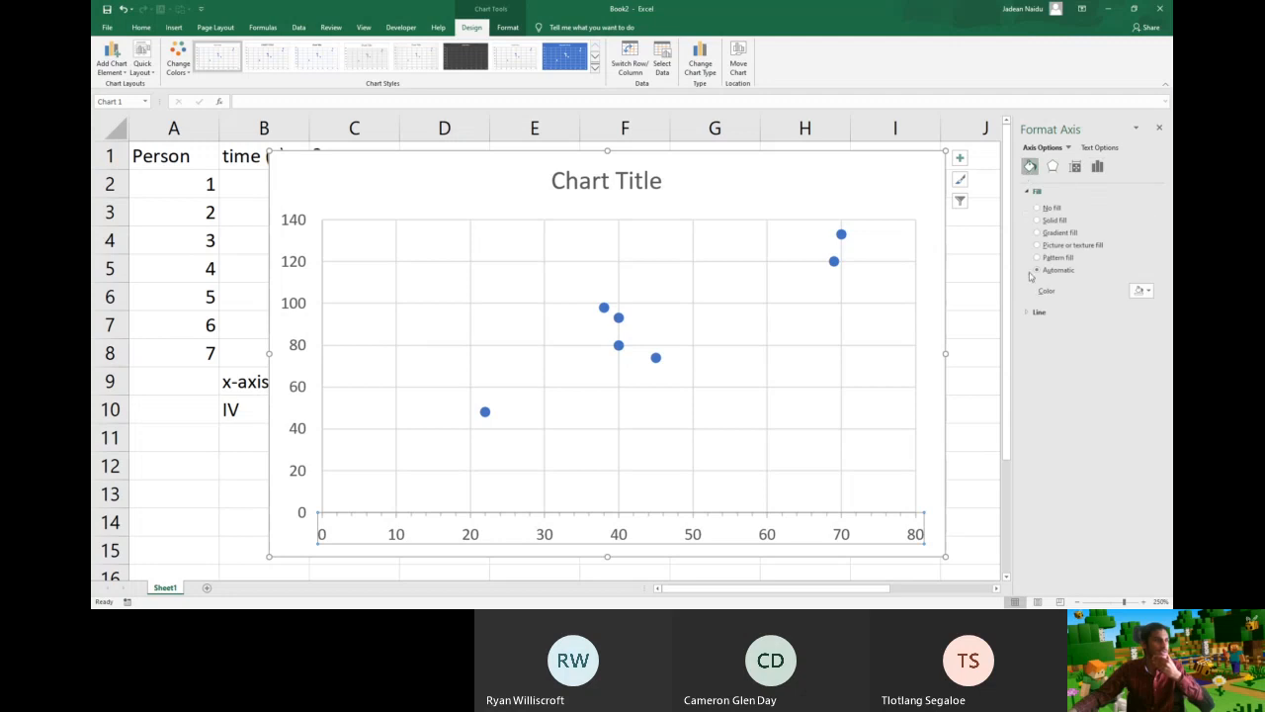
pyautogui.click(1029, 313)
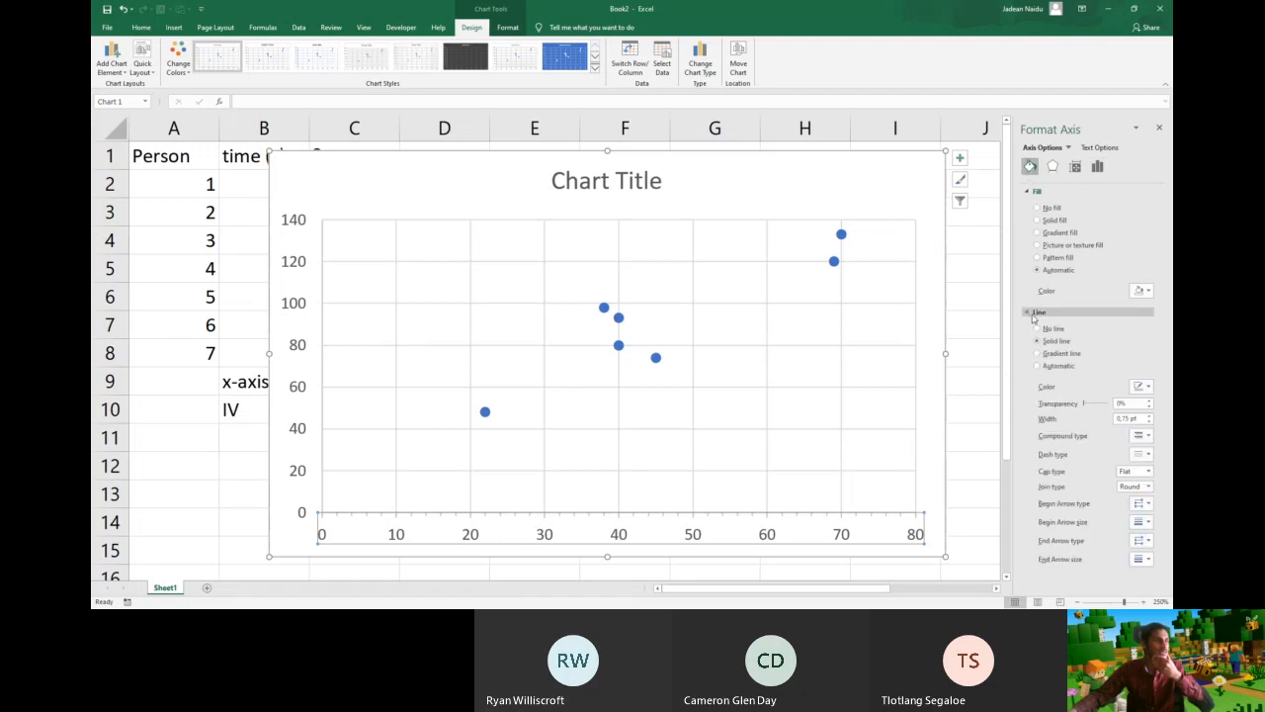
pyautogui.click(1142, 388)
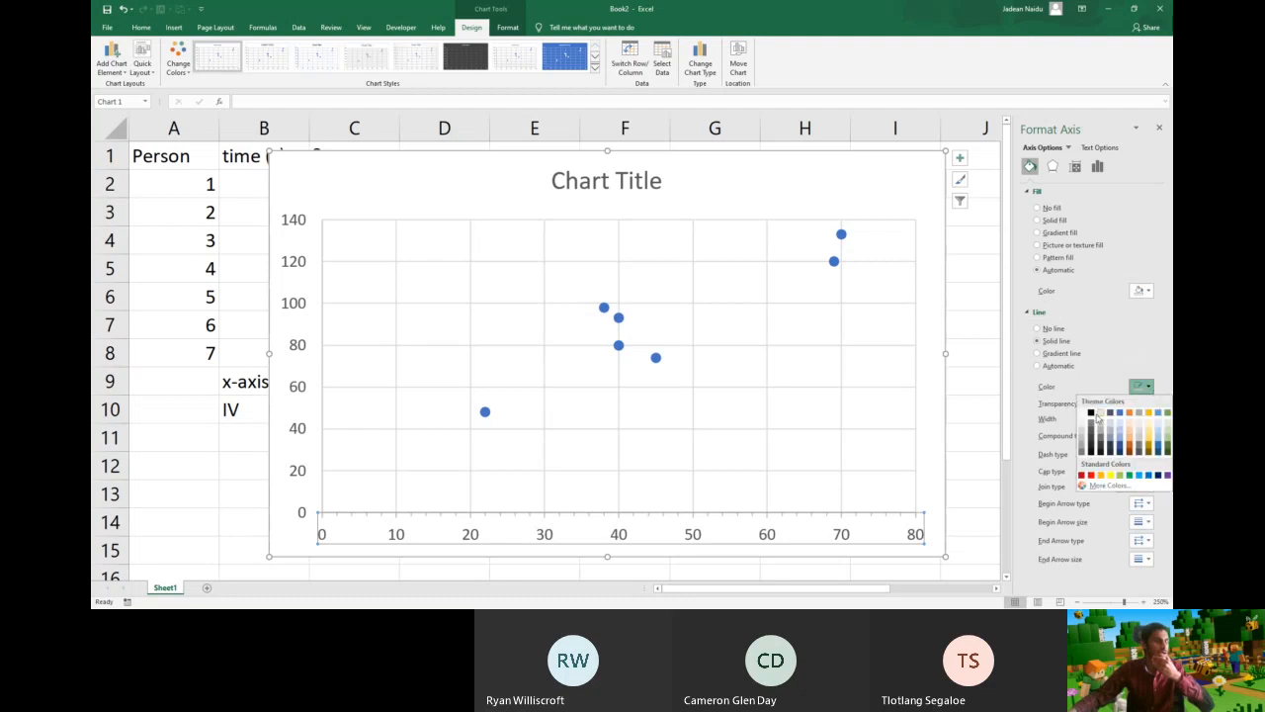
pyautogui.click(1091, 415)
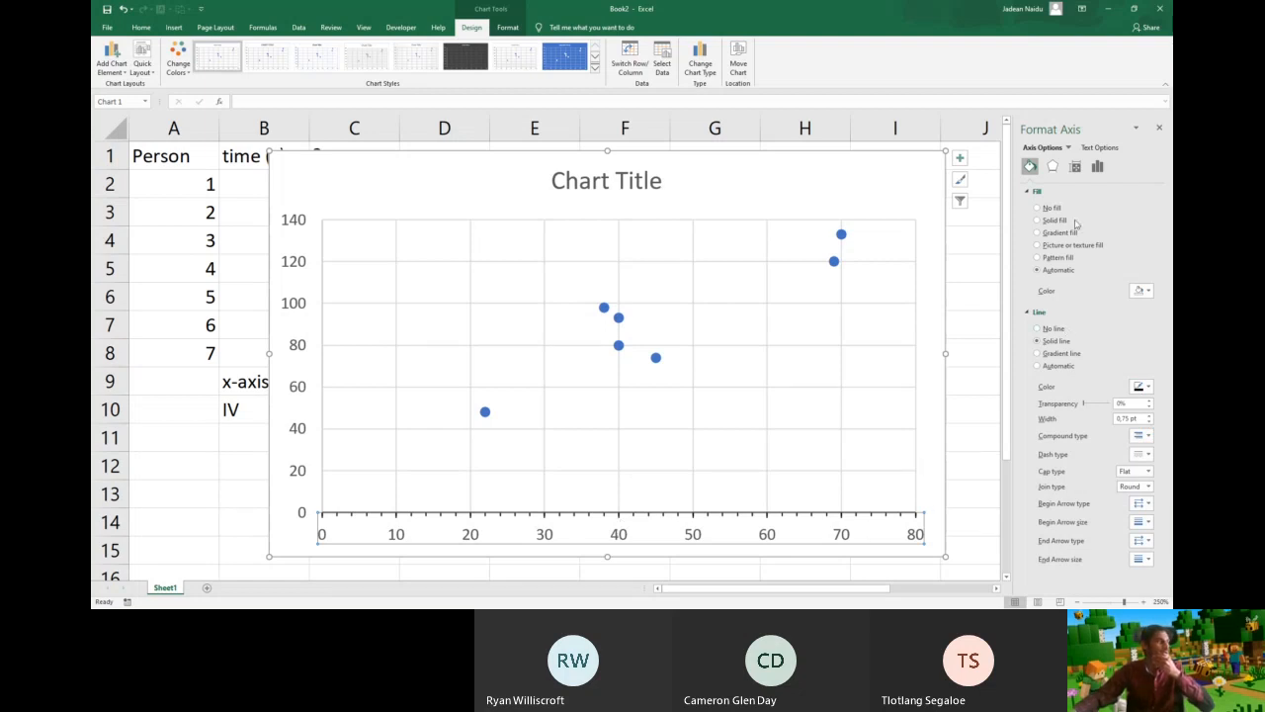
# Choose the vertical value axis for formatting and set its major and minor tick marks to Outside
pyautogui.click(1069, 148)
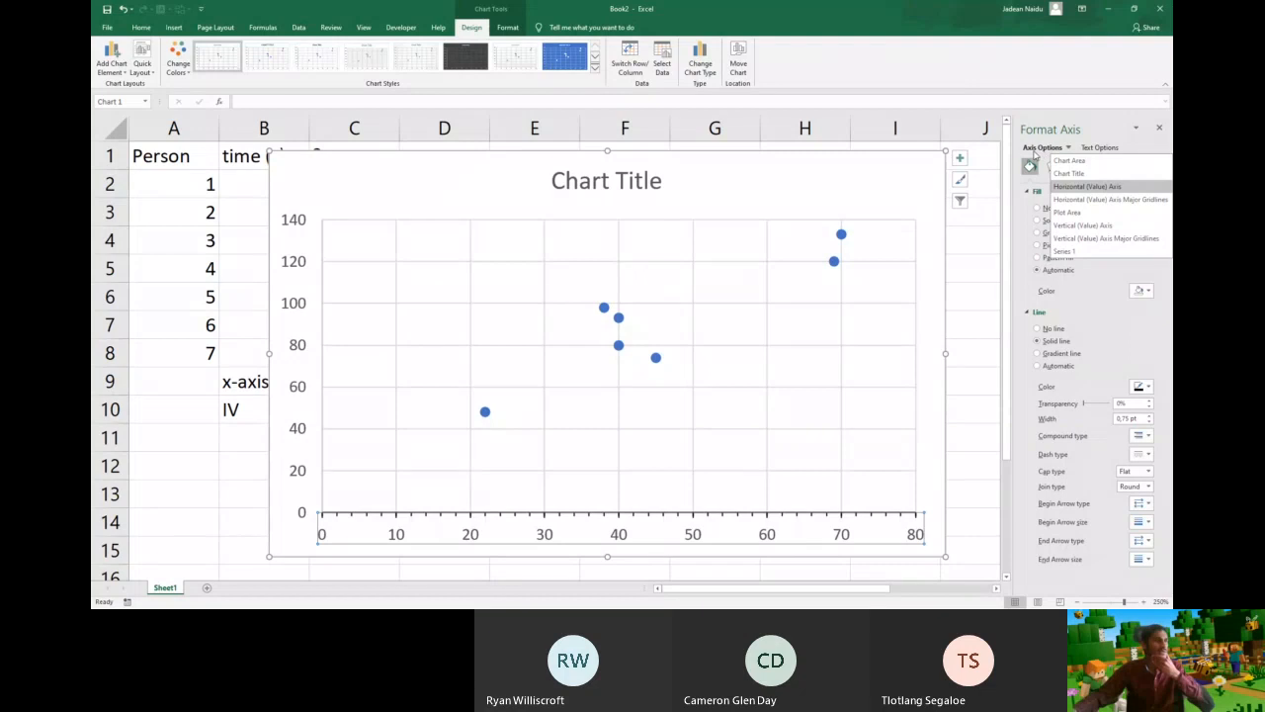
pyautogui.click(1093, 225)
pyautogui.click(1097, 167)
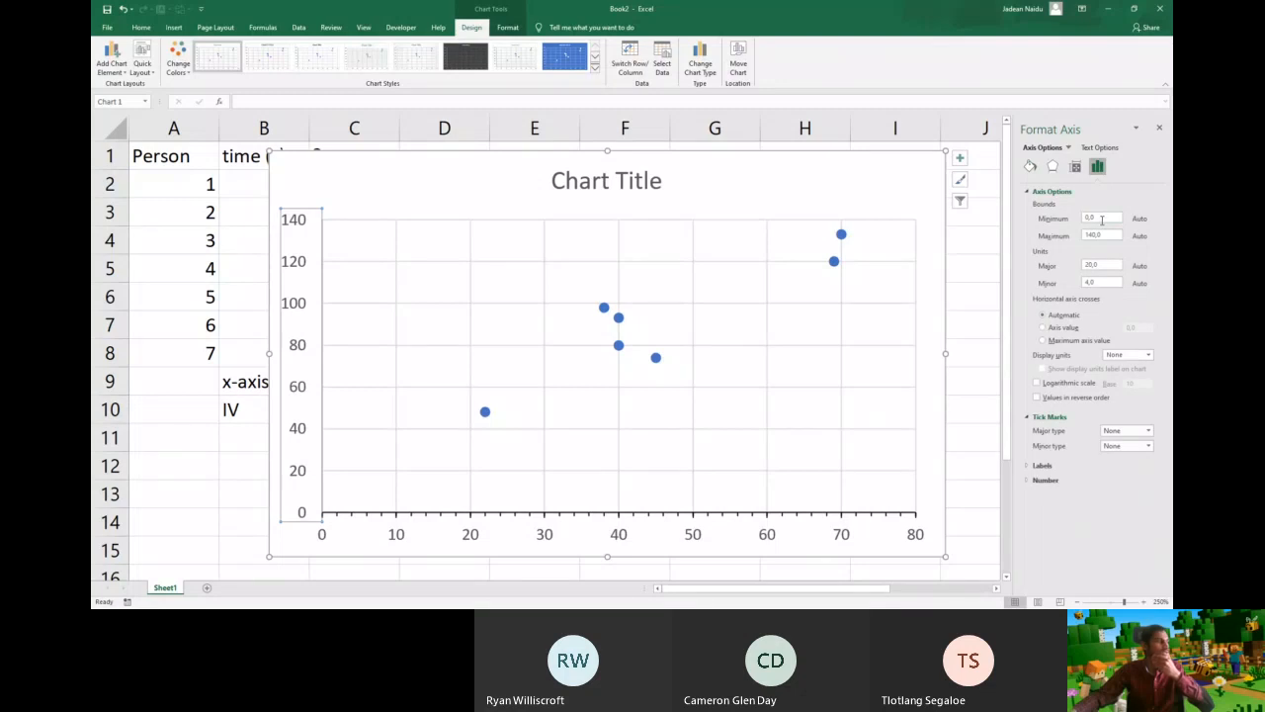
pyautogui.click(1103, 219)
pyautogui.click(1107, 235)
pyautogui.click(1102, 265)
pyautogui.click(1104, 281)
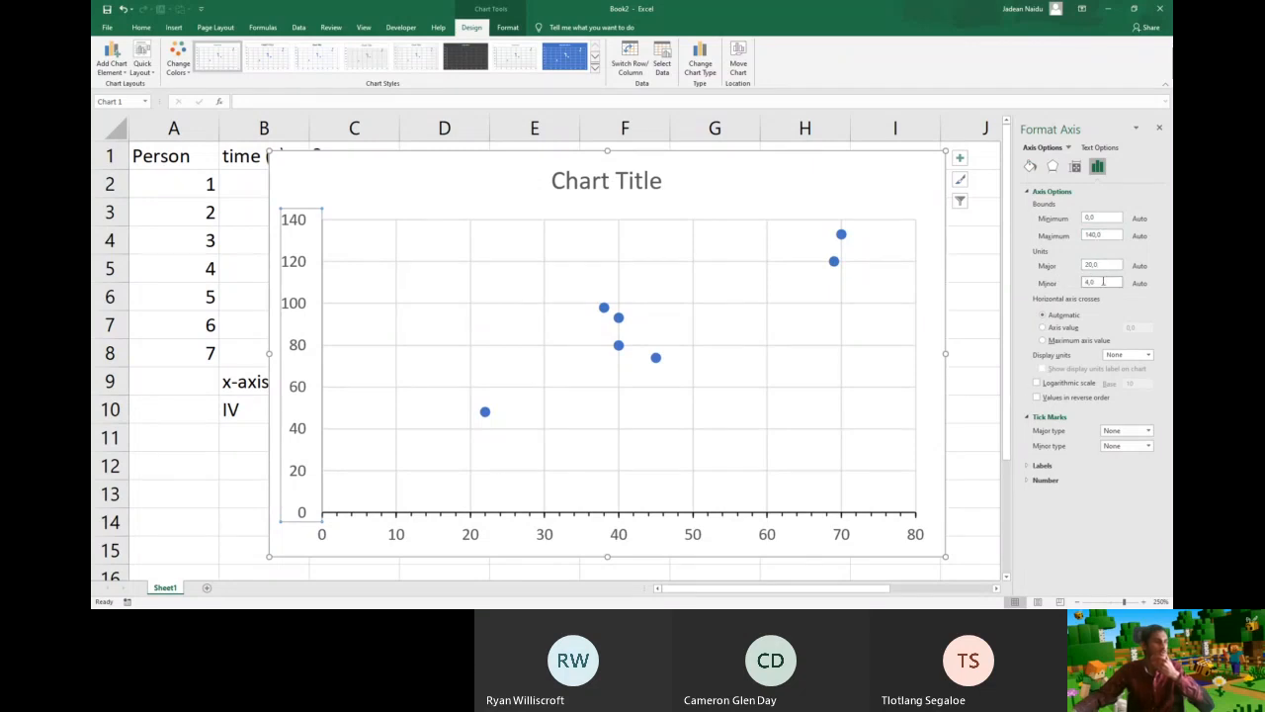
pyautogui.click(1147, 430)
pyautogui.press('Escape')
pyautogui.hotkey('alt', 'Down')
pyautogui.click(1137, 480)
pyautogui.click(1030, 166)
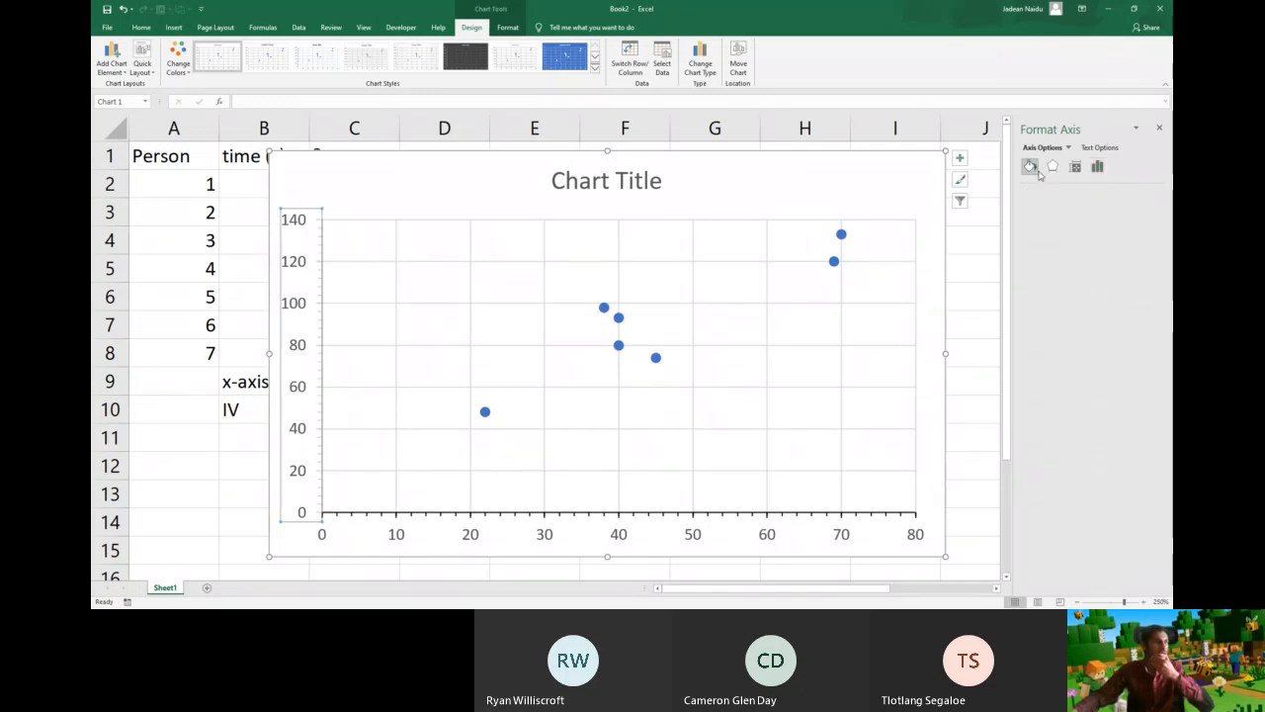
pyautogui.click(1142, 291)
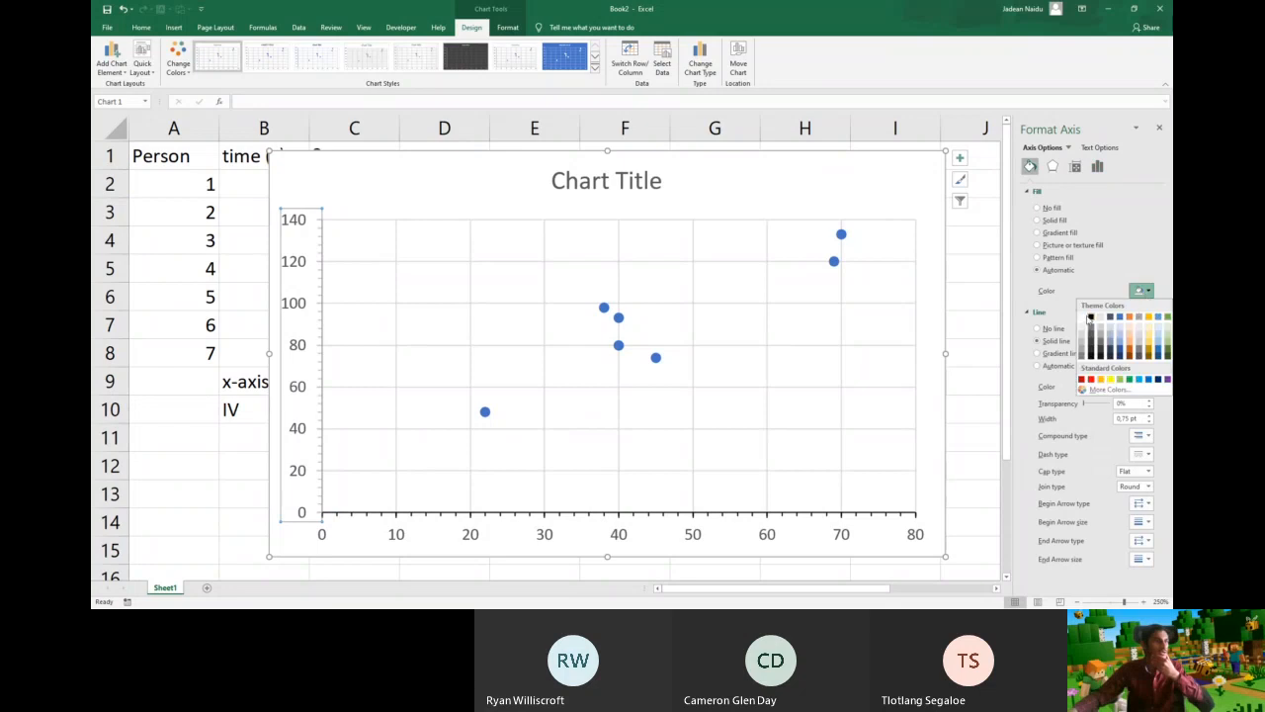
pyautogui.click(1091, 317)
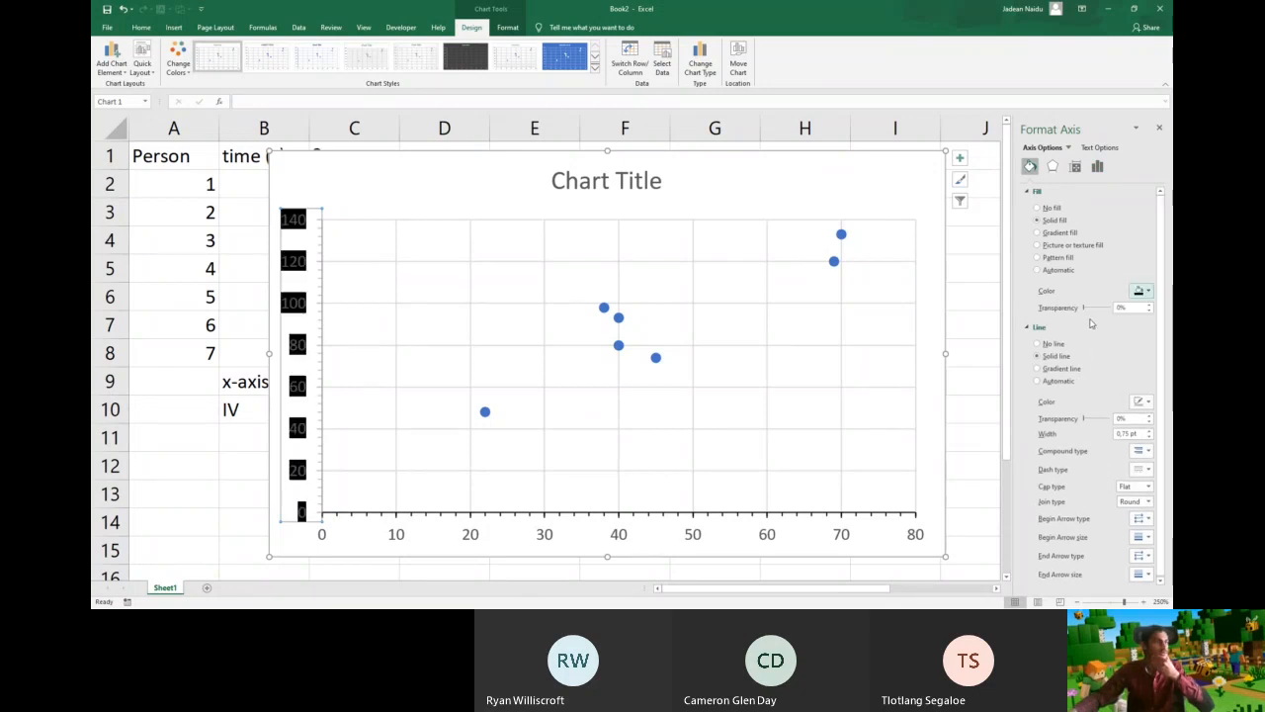
pyautogui.click(1147, 291)
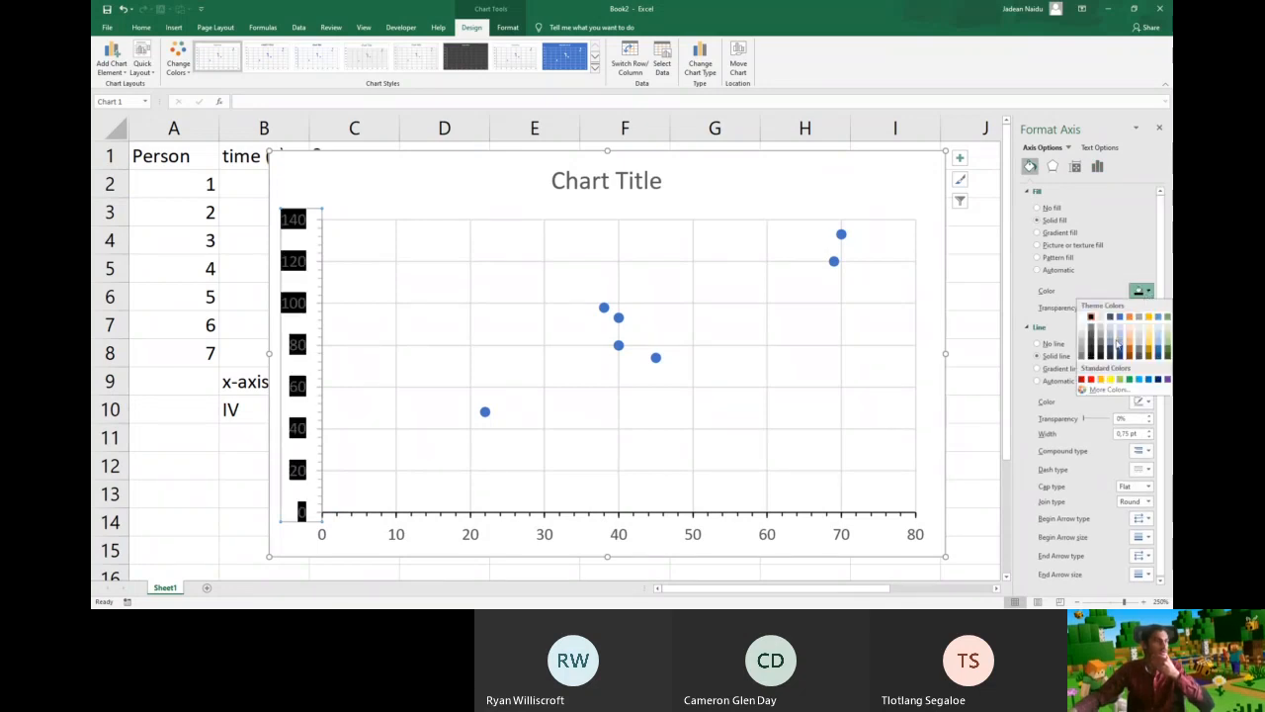
pyautogui.click(1084, 317)
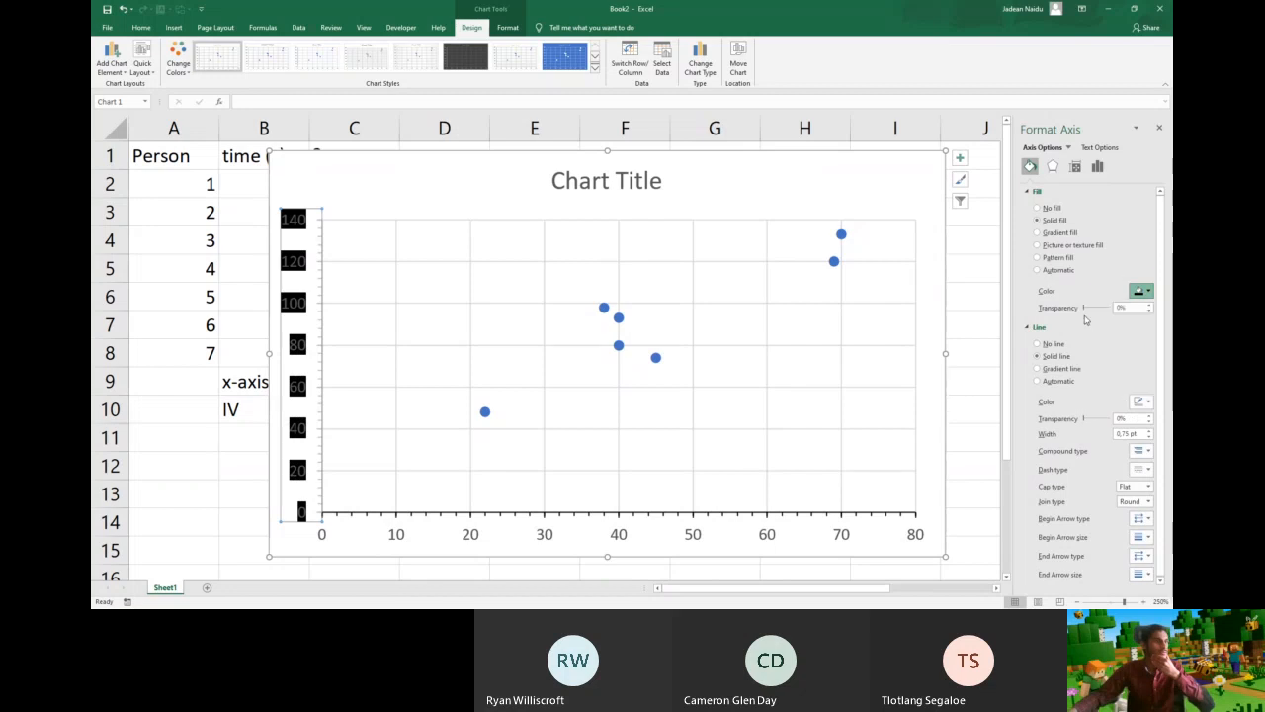
pyautogui.click(1069, 149)
pyautogui.click(1073, 152)
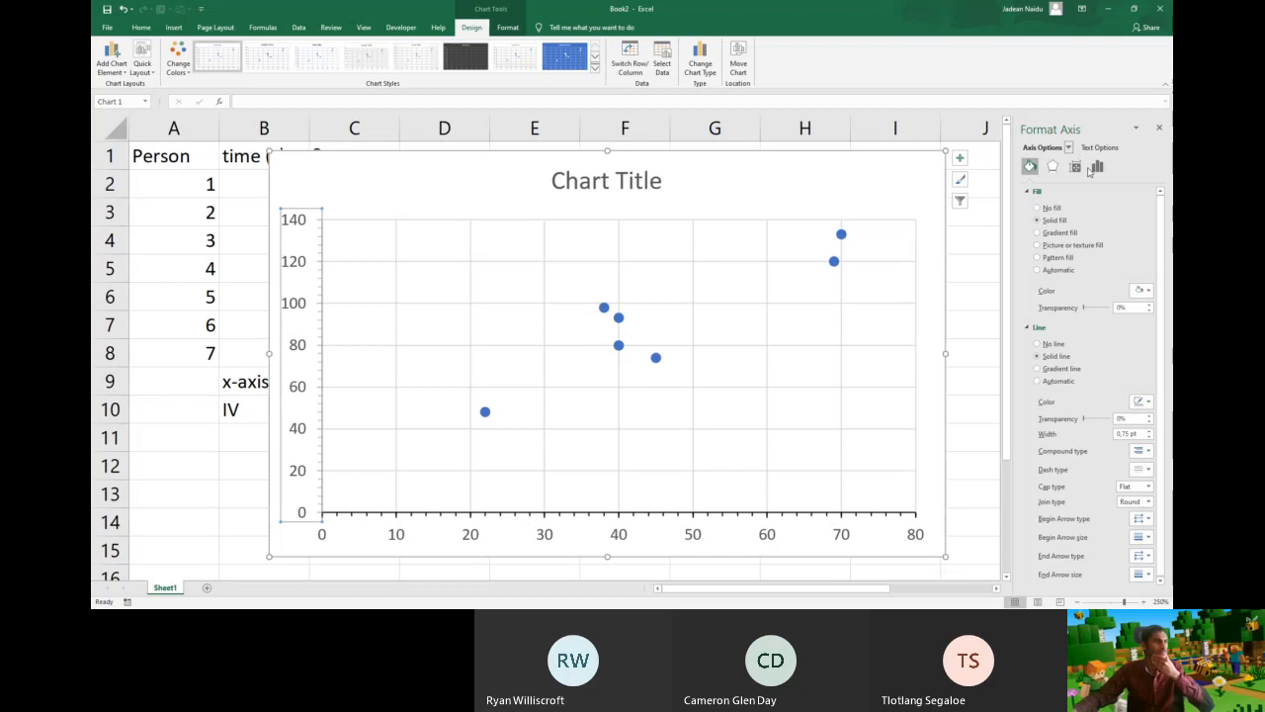
# Colour the vertical value axis line black
pyautogui.click(1028, 195)
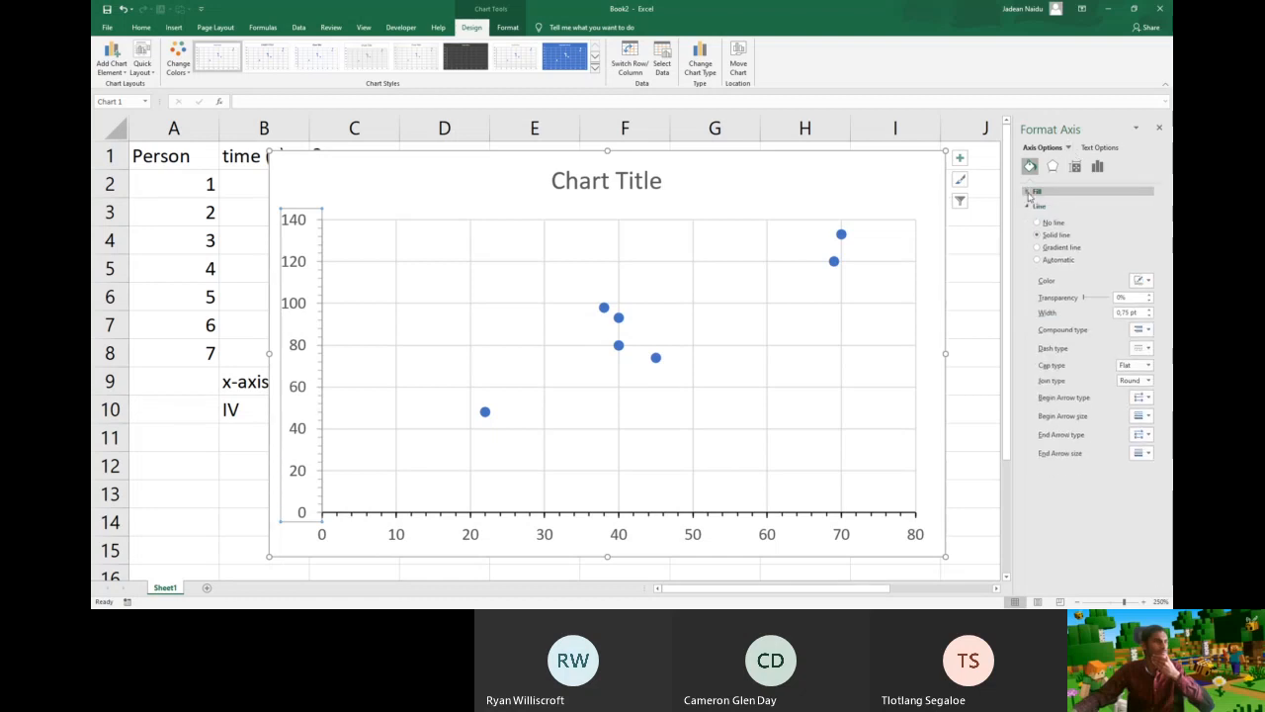
pyautogui.click(1028, 194)
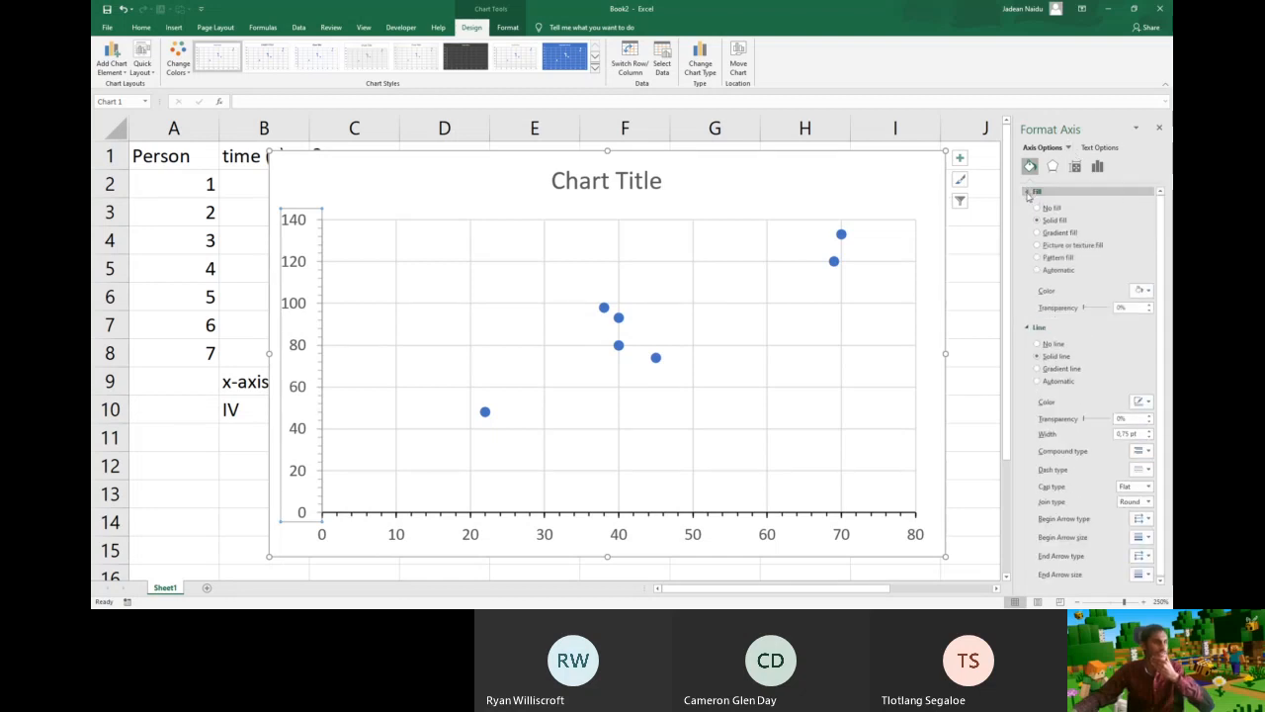
pyautogui.click(1028, 195)
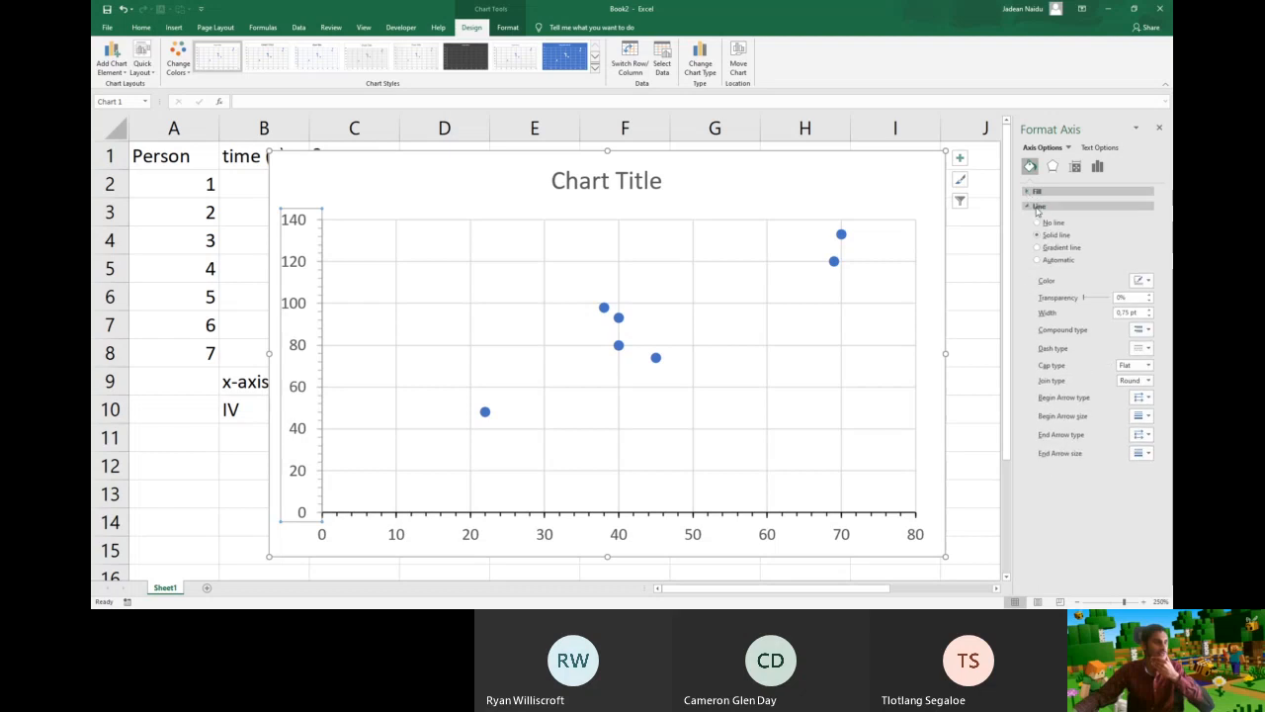
pyautogui.click(1142, 281)
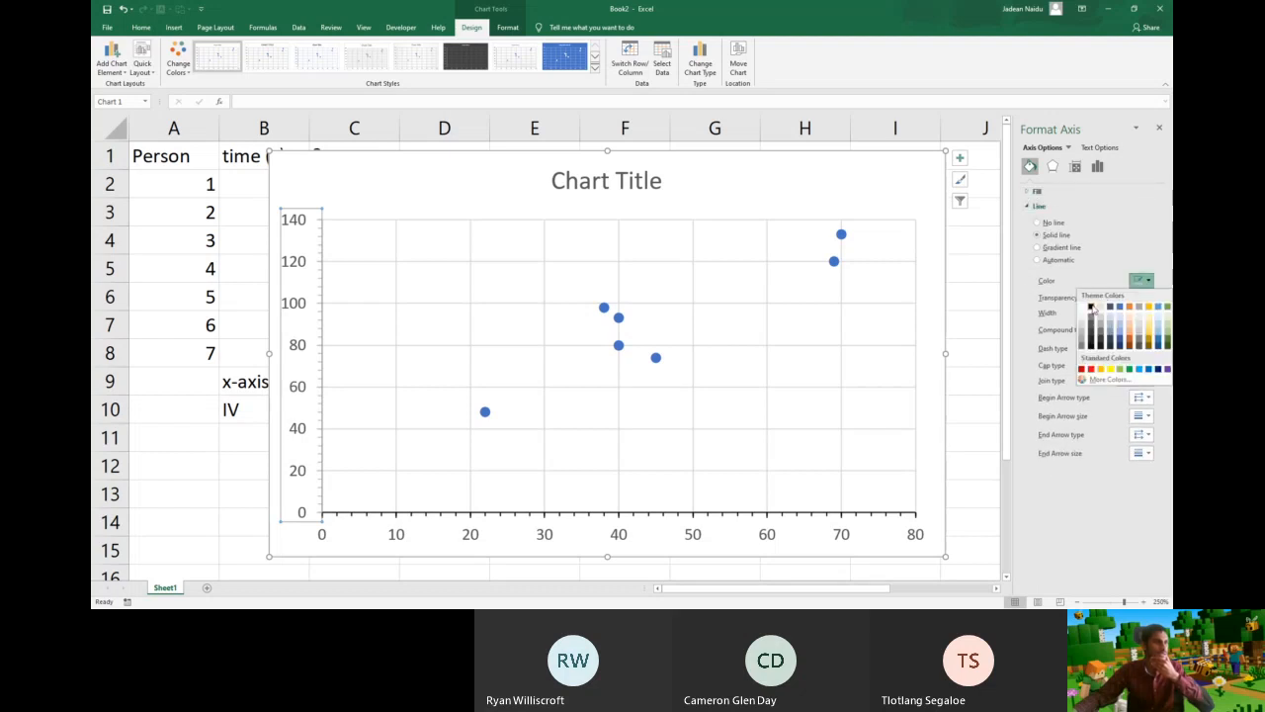
pyautogui.click(1091, 307)
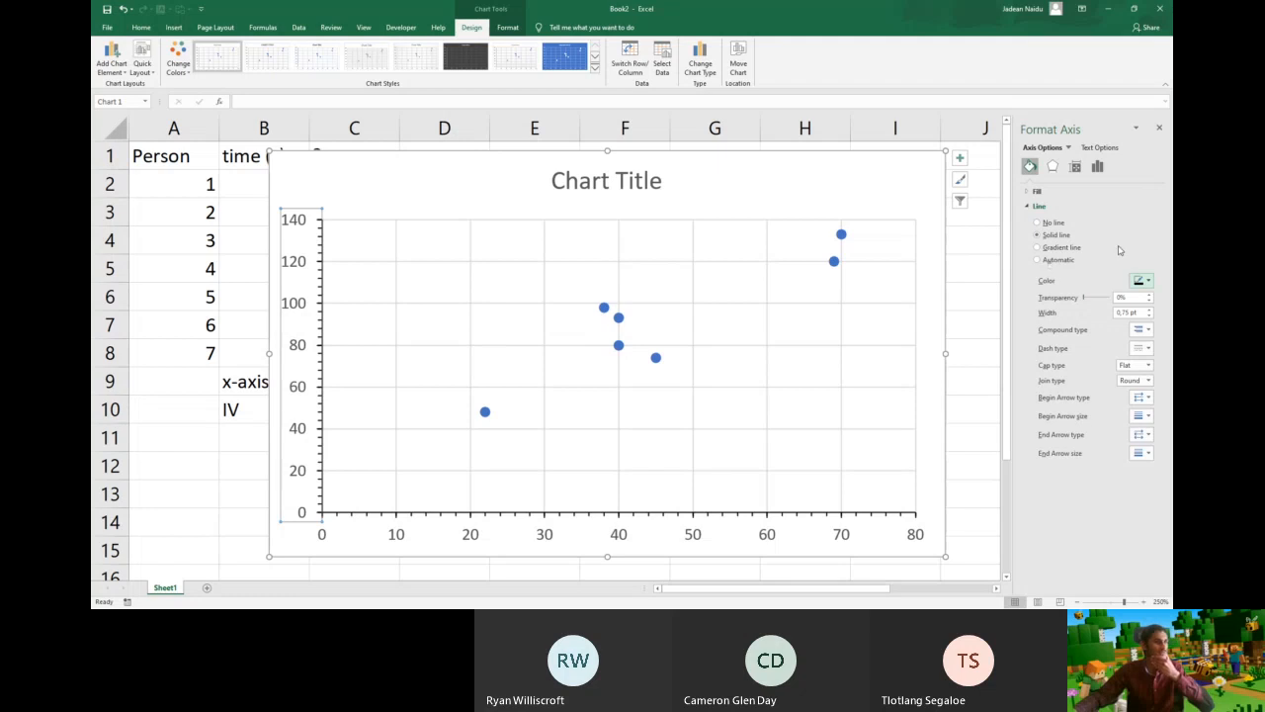
# Set the line width of the vertical value axis to 1 pt
pyautogui.click(1149, 312)
pyautogui.click(1150, 311)
pyautogui.click(1150, 311)
pyautogui.click(1150, 311)
pyautogui.click(1151, 316)
pyautogui.click(1151, 316)
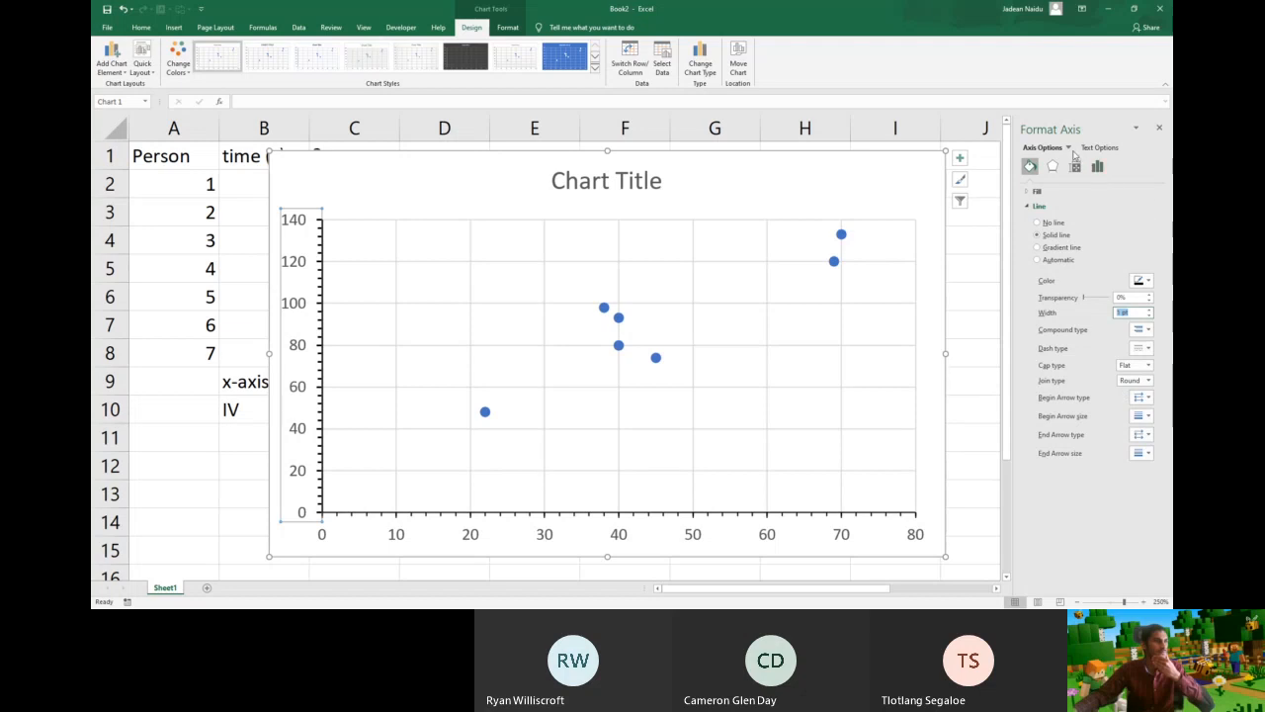
# Format the horizontal value axis major gridlines as black lines with a width of 0.25 pt
pyautogui.click(1068, 149)
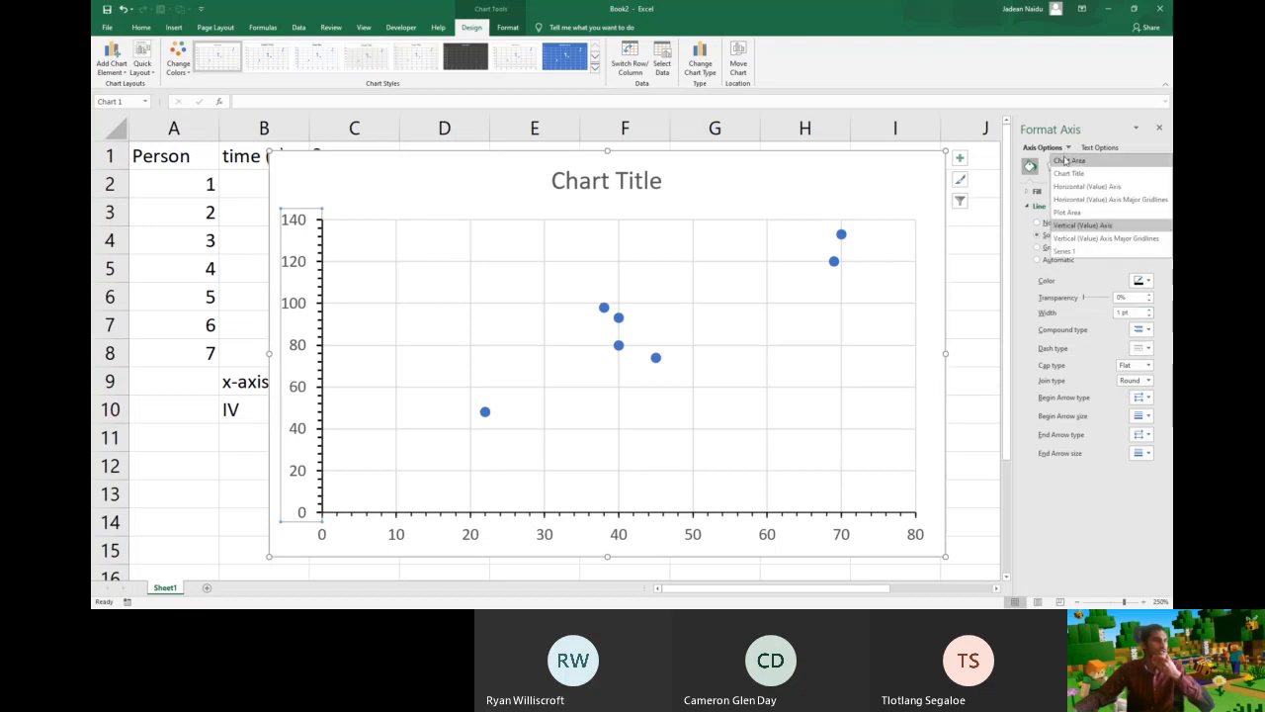
pyautogui.click(1106, 200)
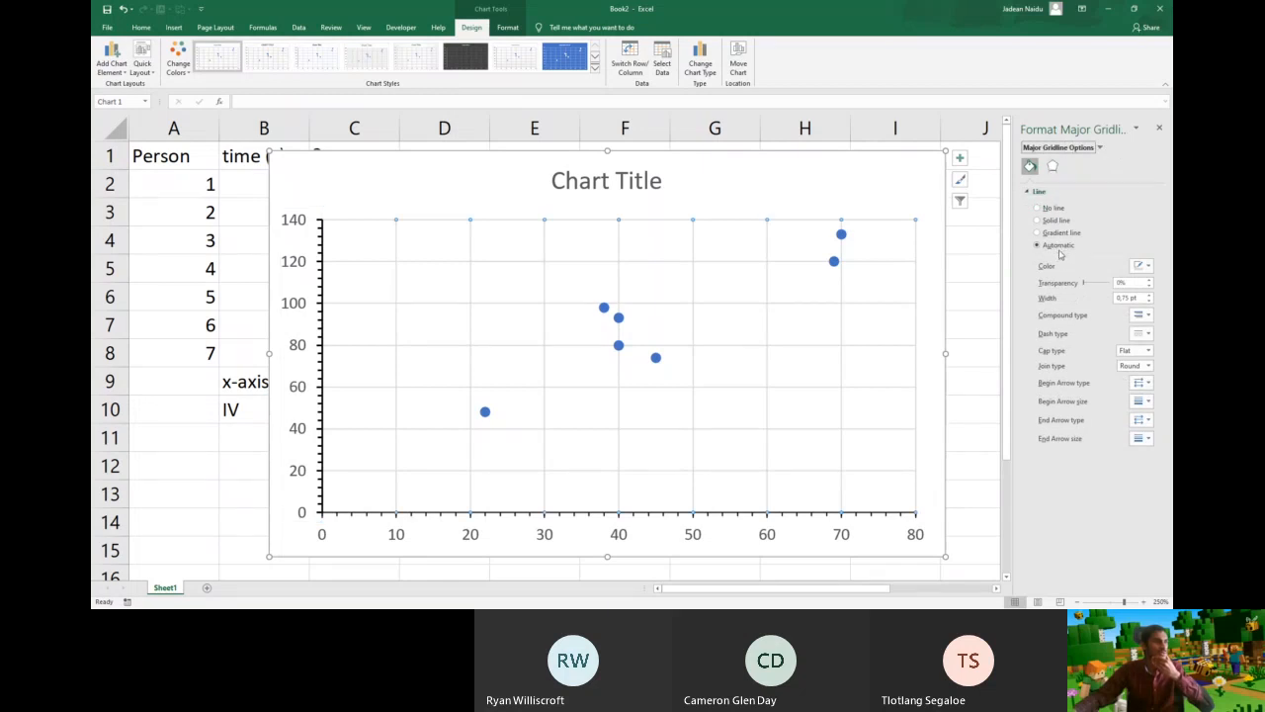
pyautogui.click(1142, 265)
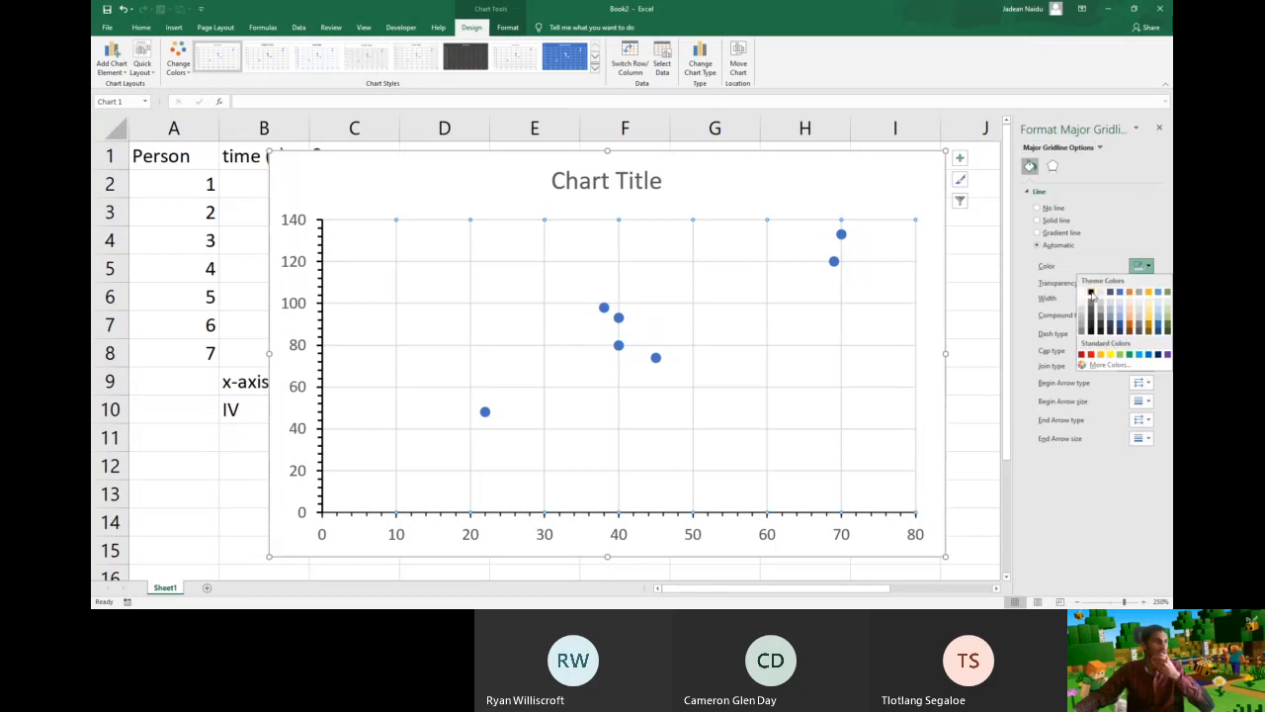
pyautogui.click(1091, 294)
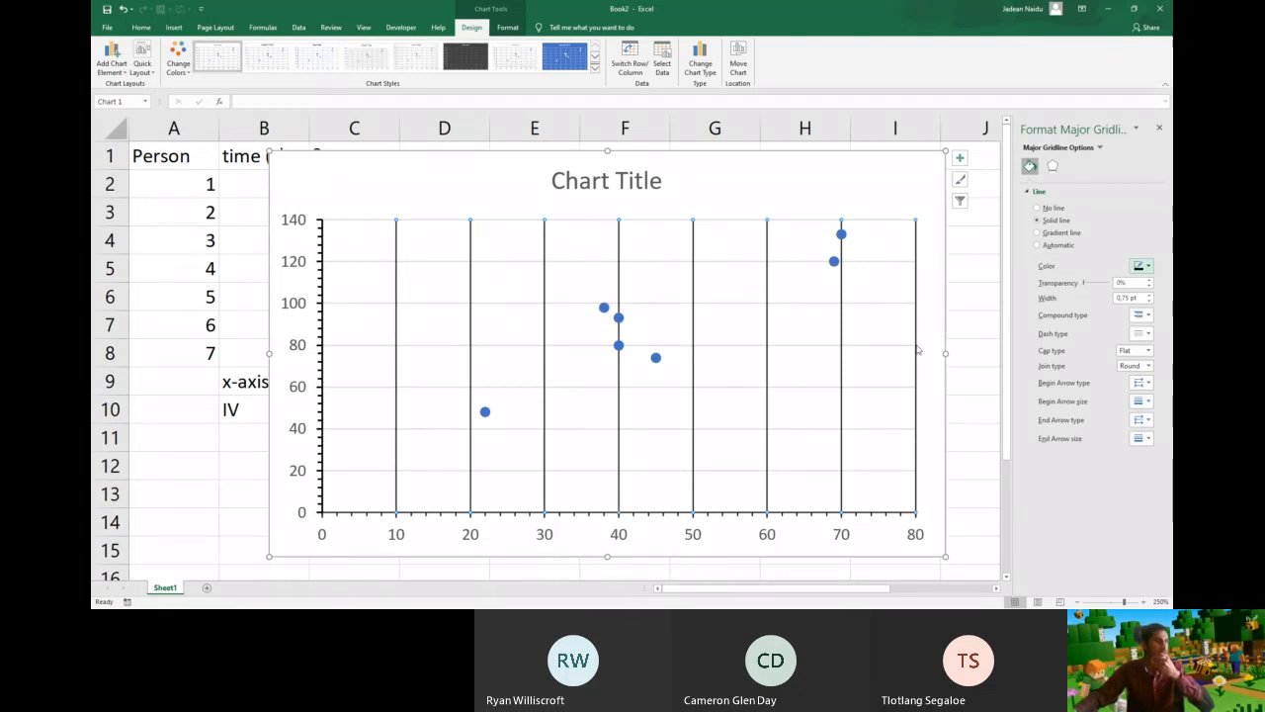
pyautogui.click(1149, 301)
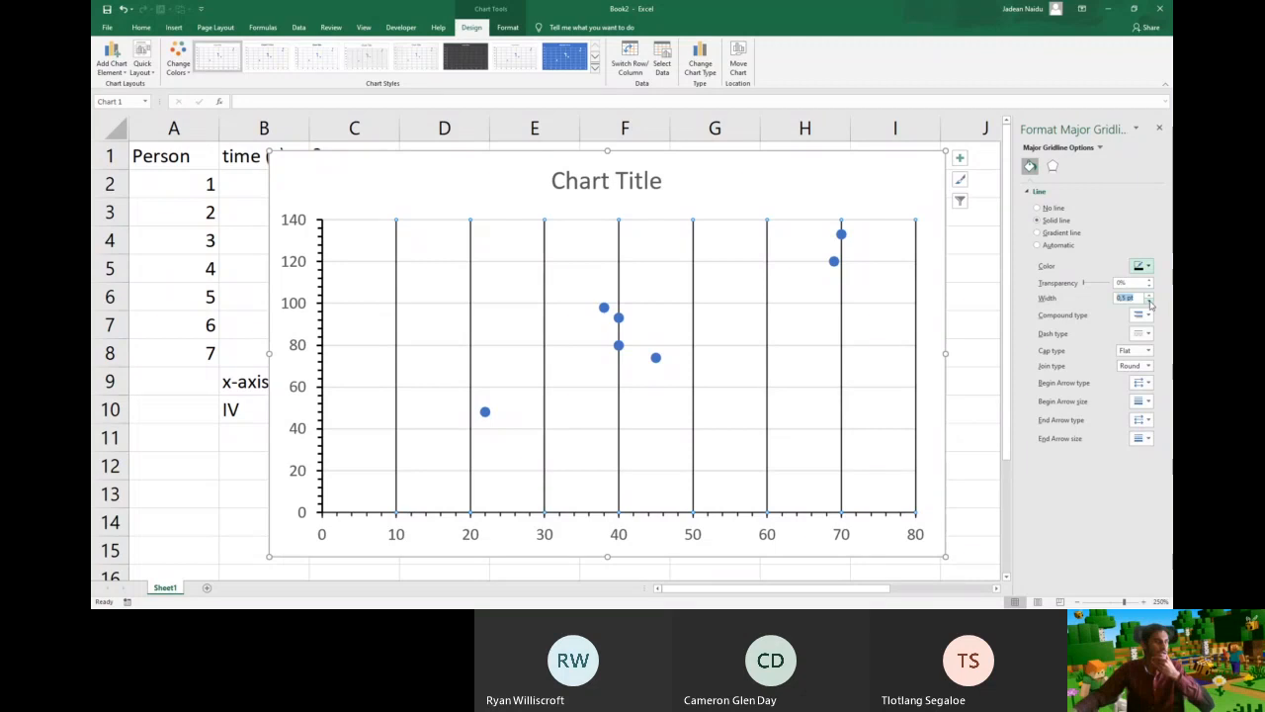
pyautogui.click(1150, 300)
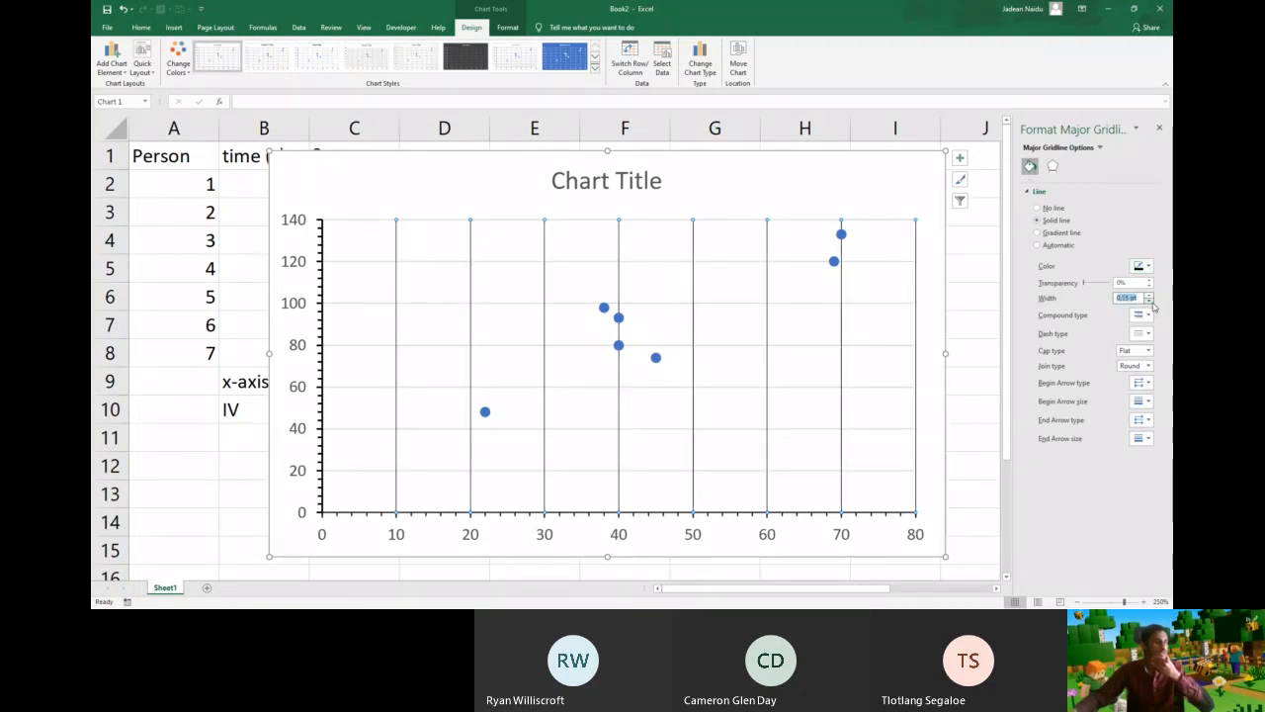
# Format the vertical value axis major gridlines as black lines with a width of 0.25 pt
pyautogui.click(1100, 149)
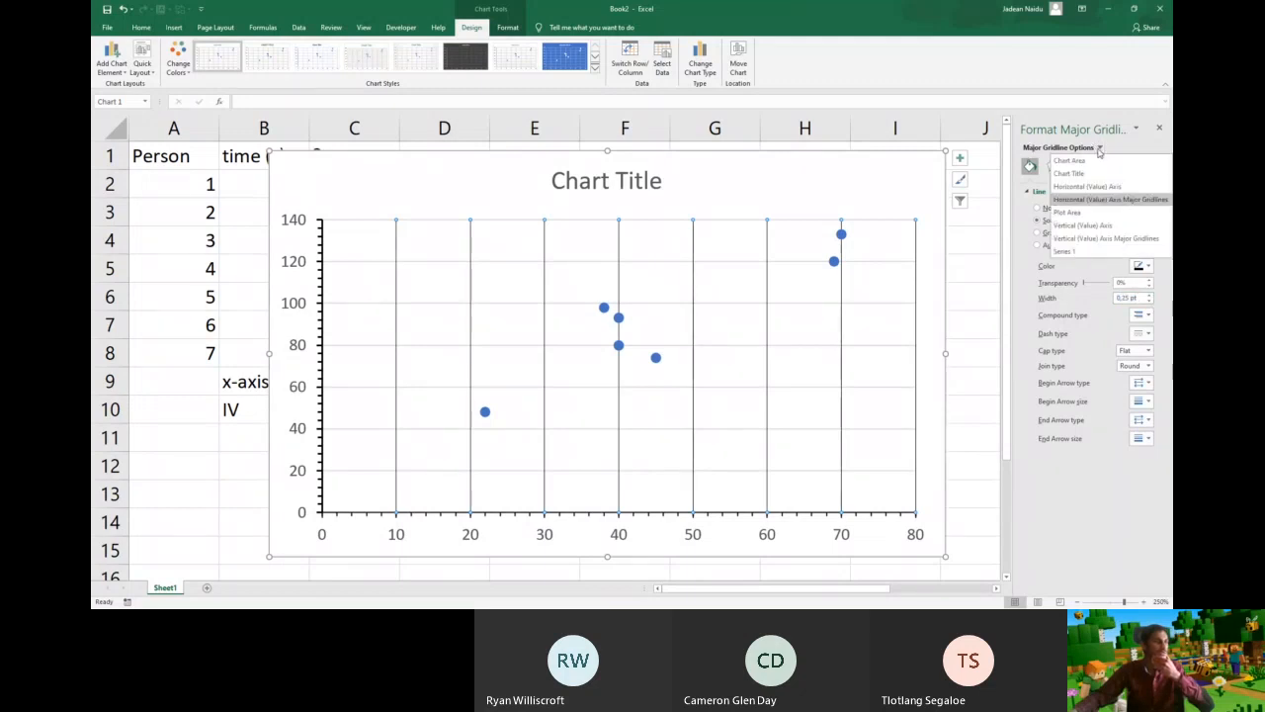
pyautogui.click(1126, 240)
pyautogui.click(1144, 266)
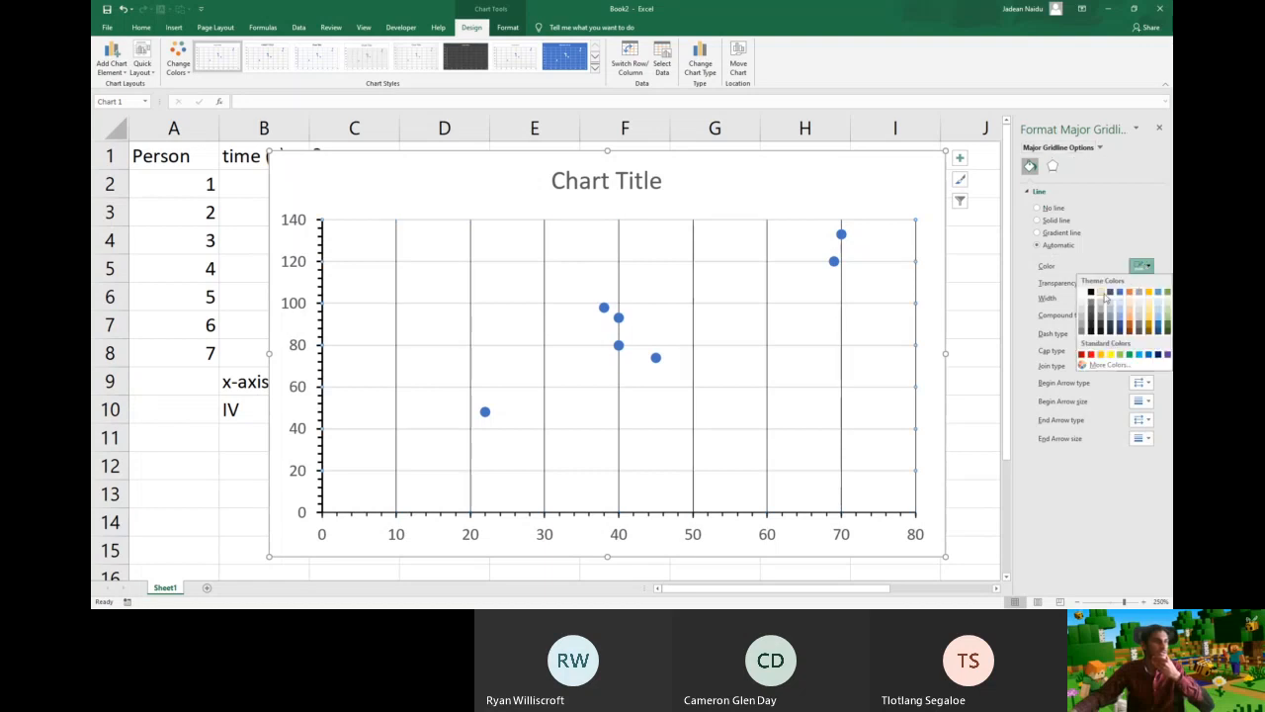
pyautogui.click(1161, 297)
pyautogui.click(1149, 302)
pyautogui.click(1150, 301)
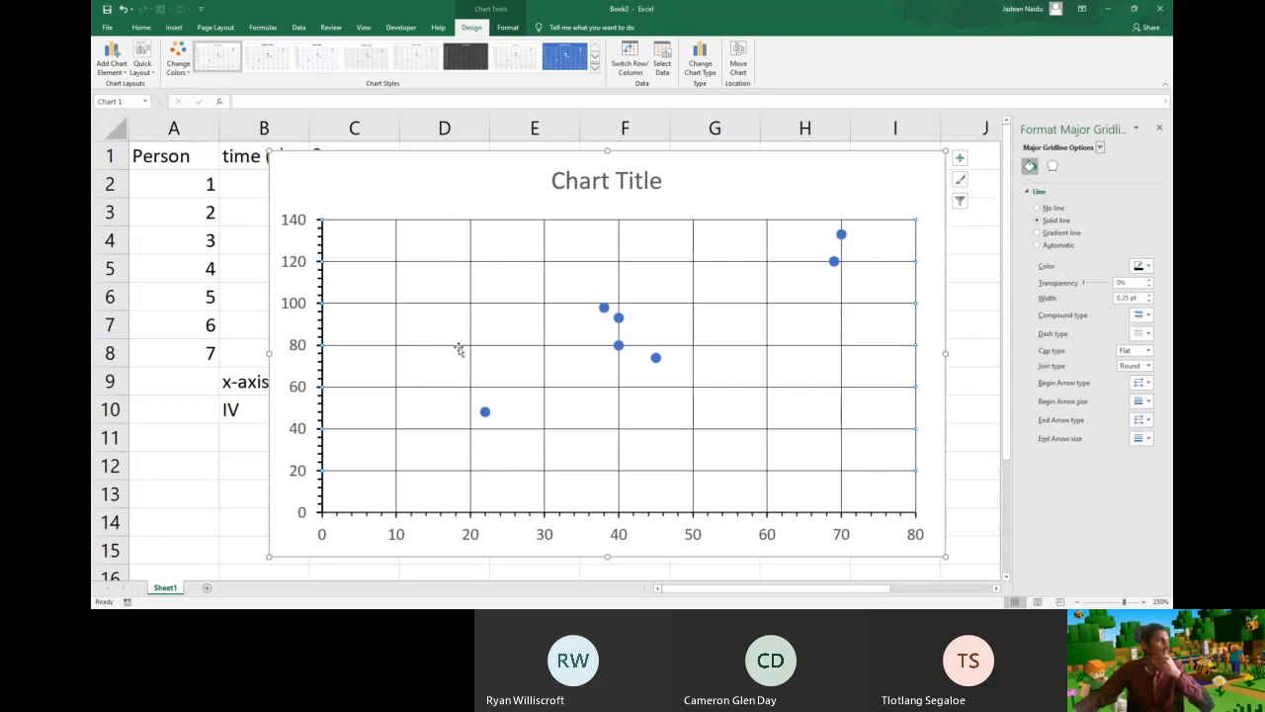
# Add primary minor horizontal gridlines to the scatter chart
pyautogui.click(111, 69)
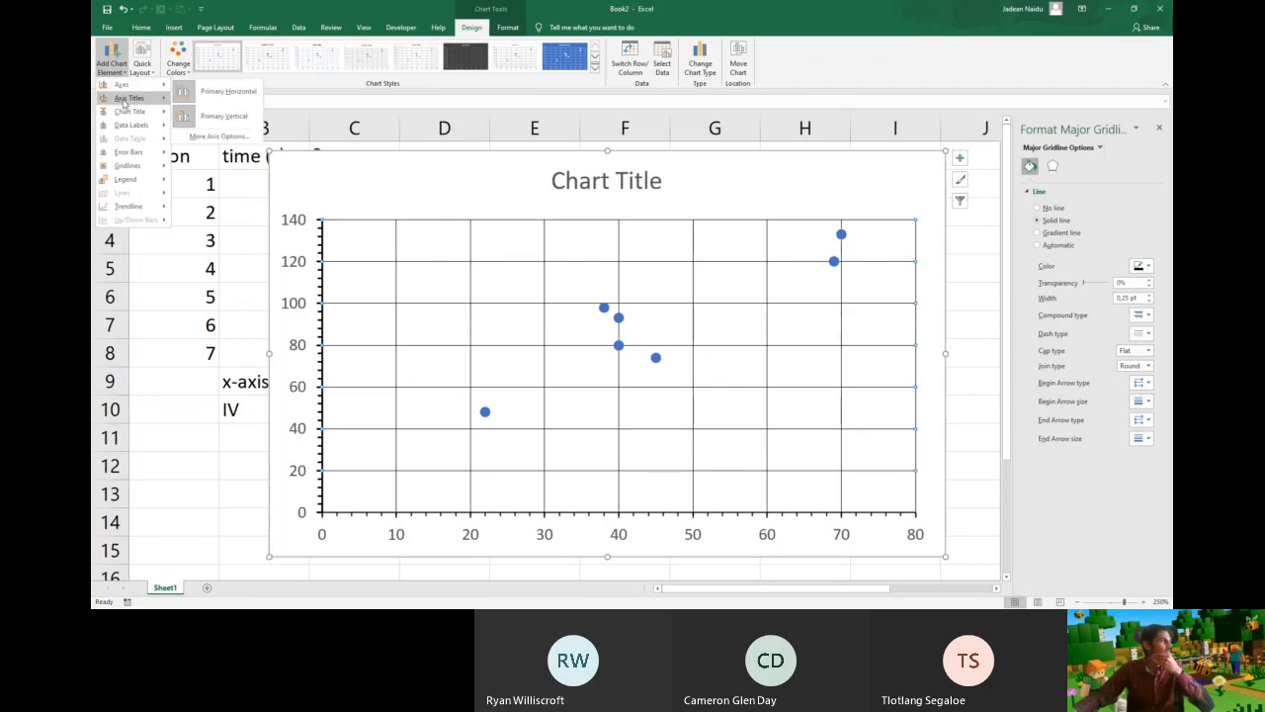
pyautogui.moveTo(123, 102)
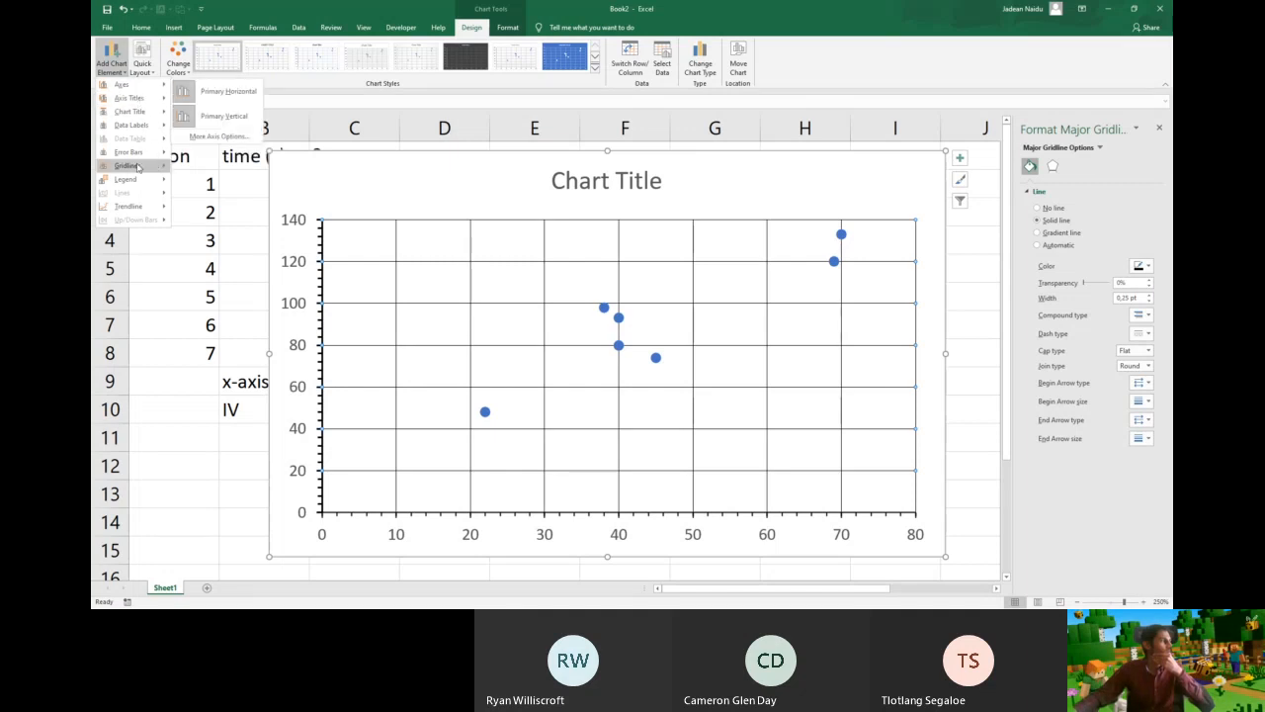
pyautogui.moveTo(135, 168)
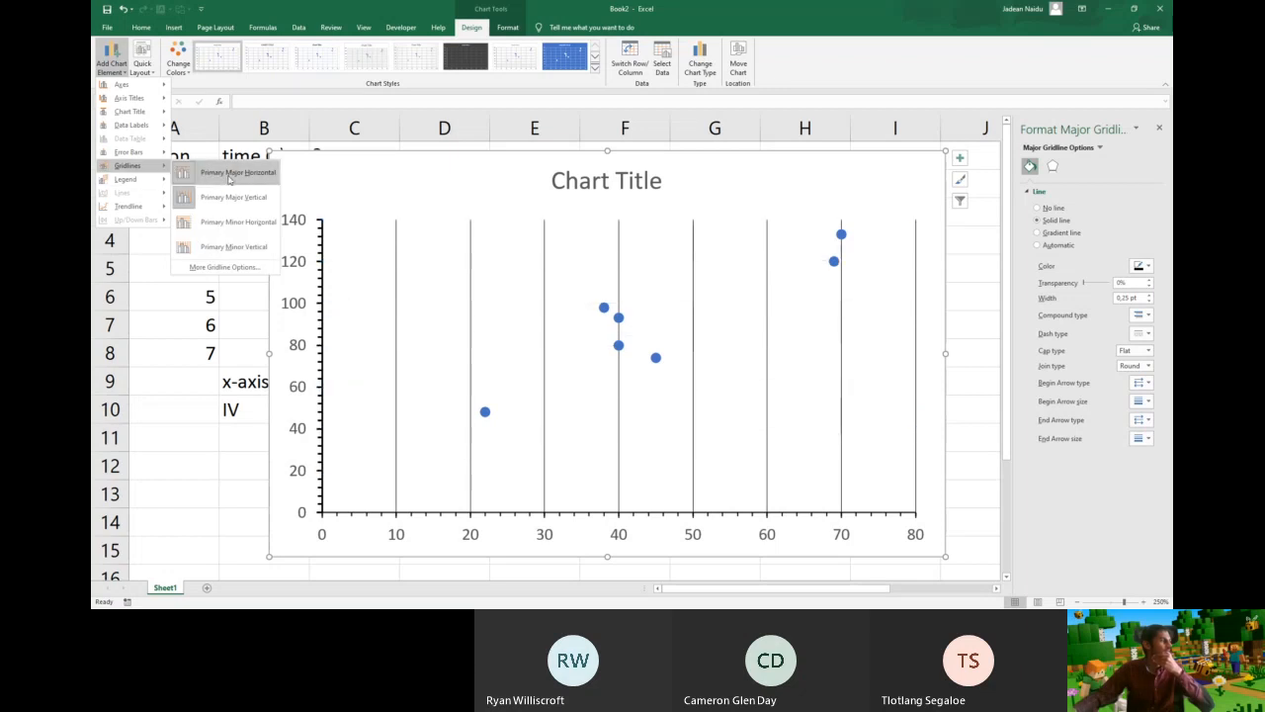
pyautogui.click(229, 225)
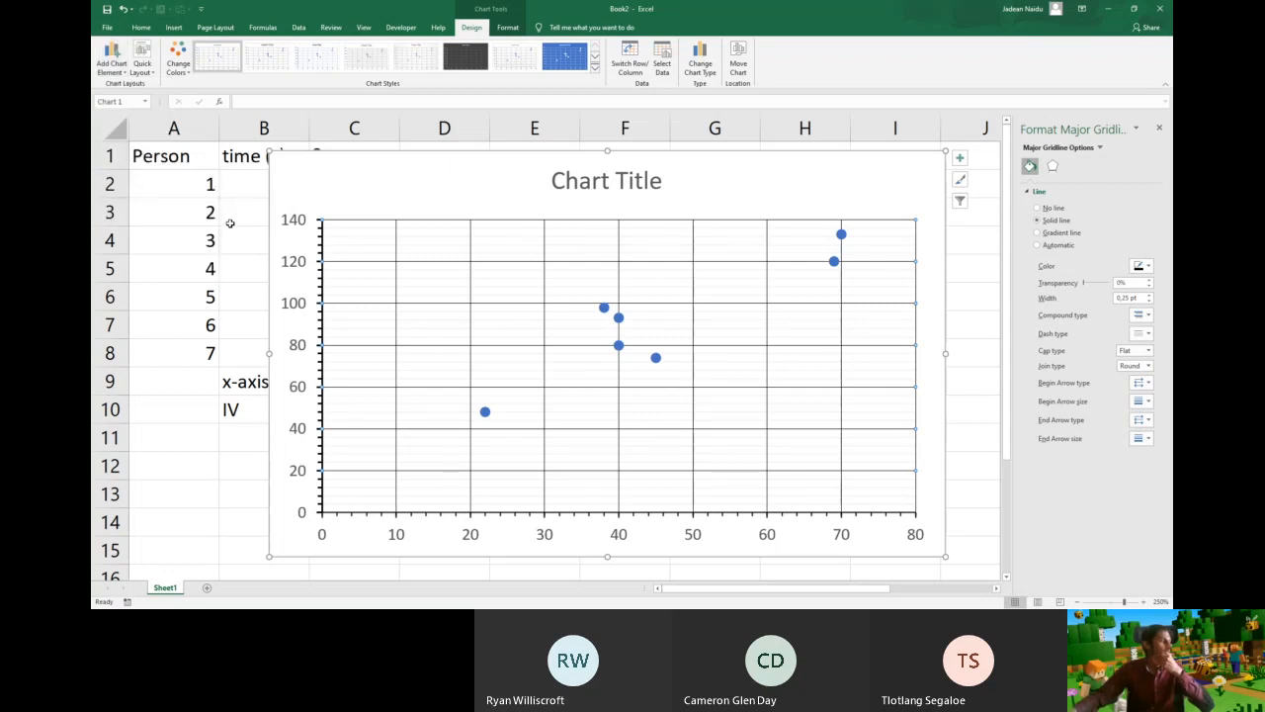
# Format the vertical value axis minor gridlines as black lines with a width of 0.25 pt
pyautogui.click(1100, 148)
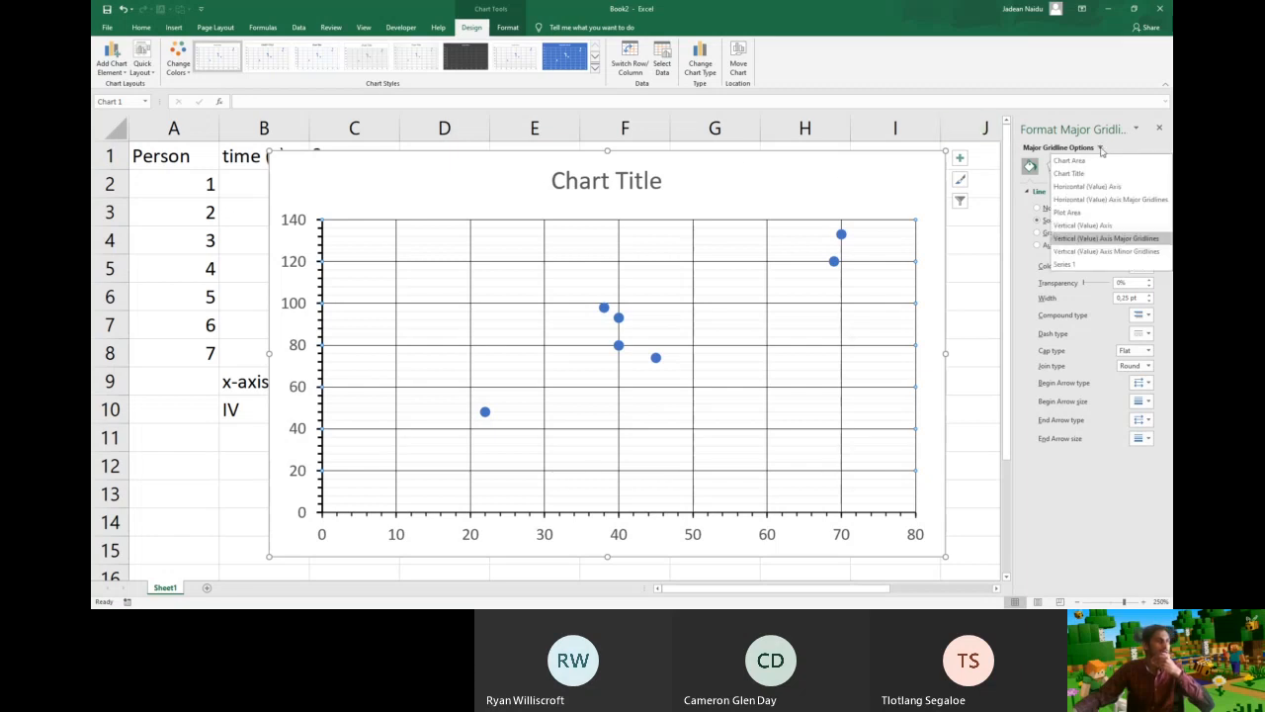
pyautogui.click(1128, 252)
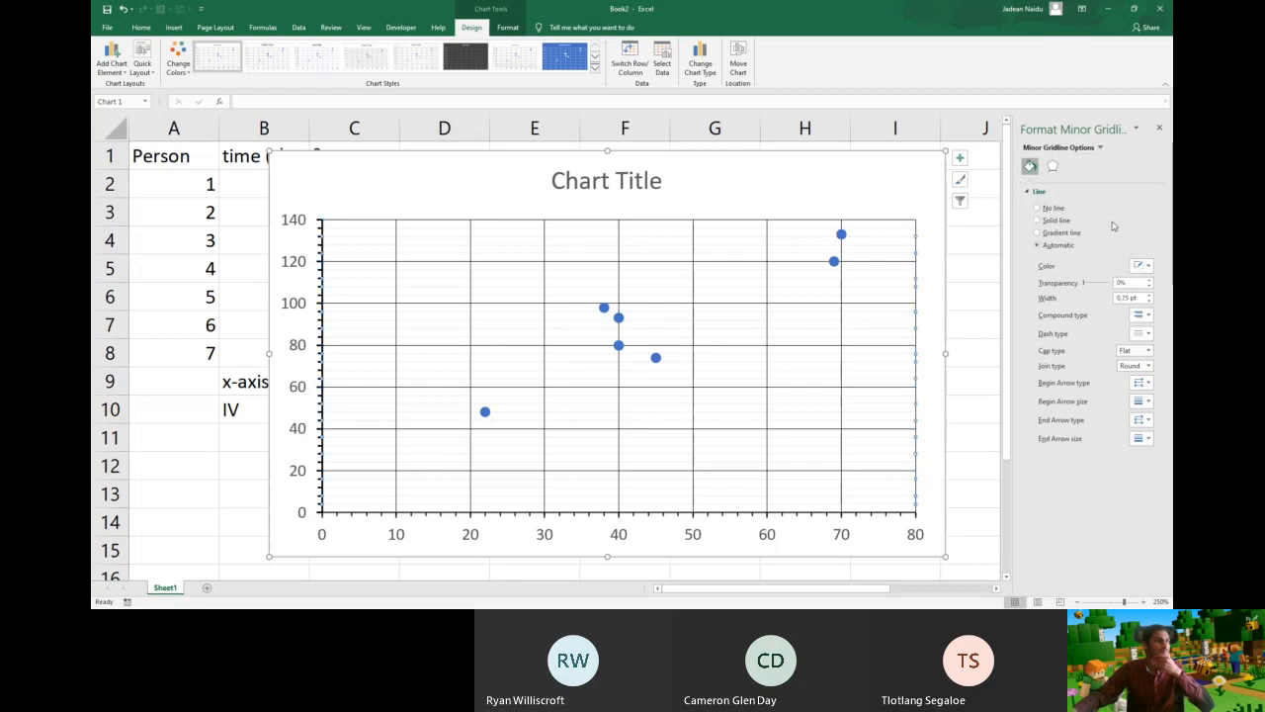
pyautogui.click(1150, 268)
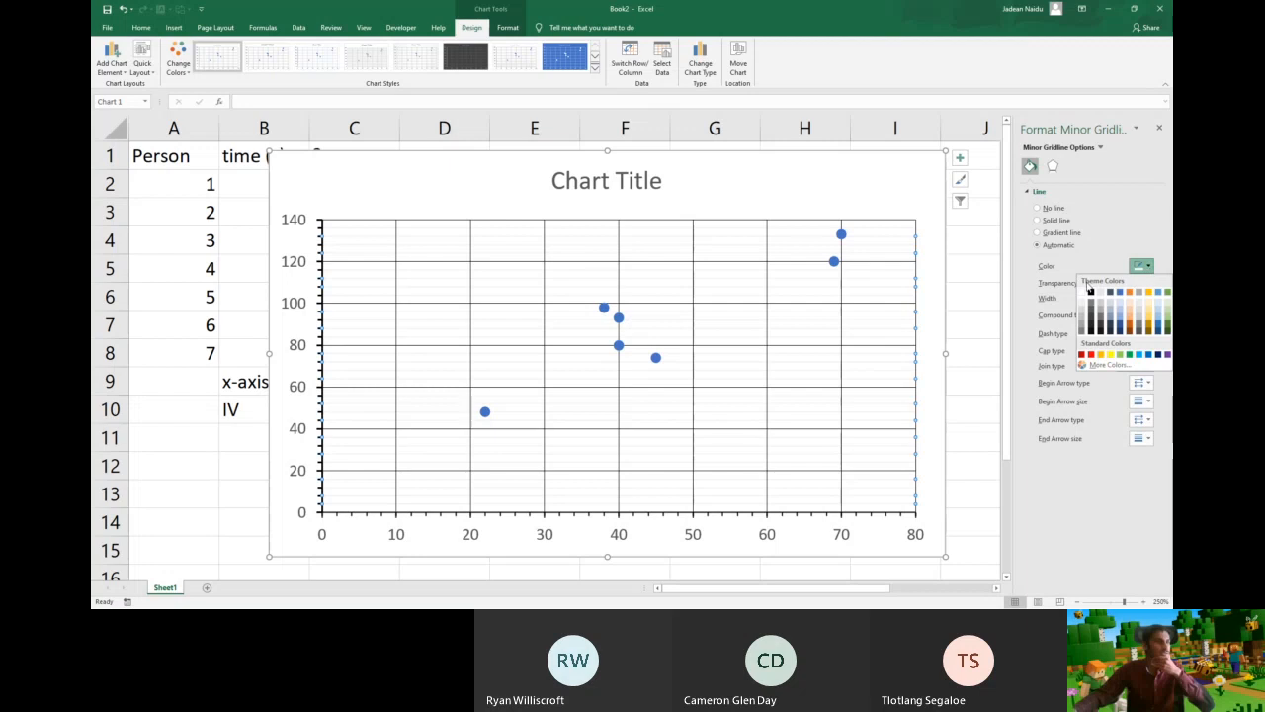
pyautogui.click(1092, 292)
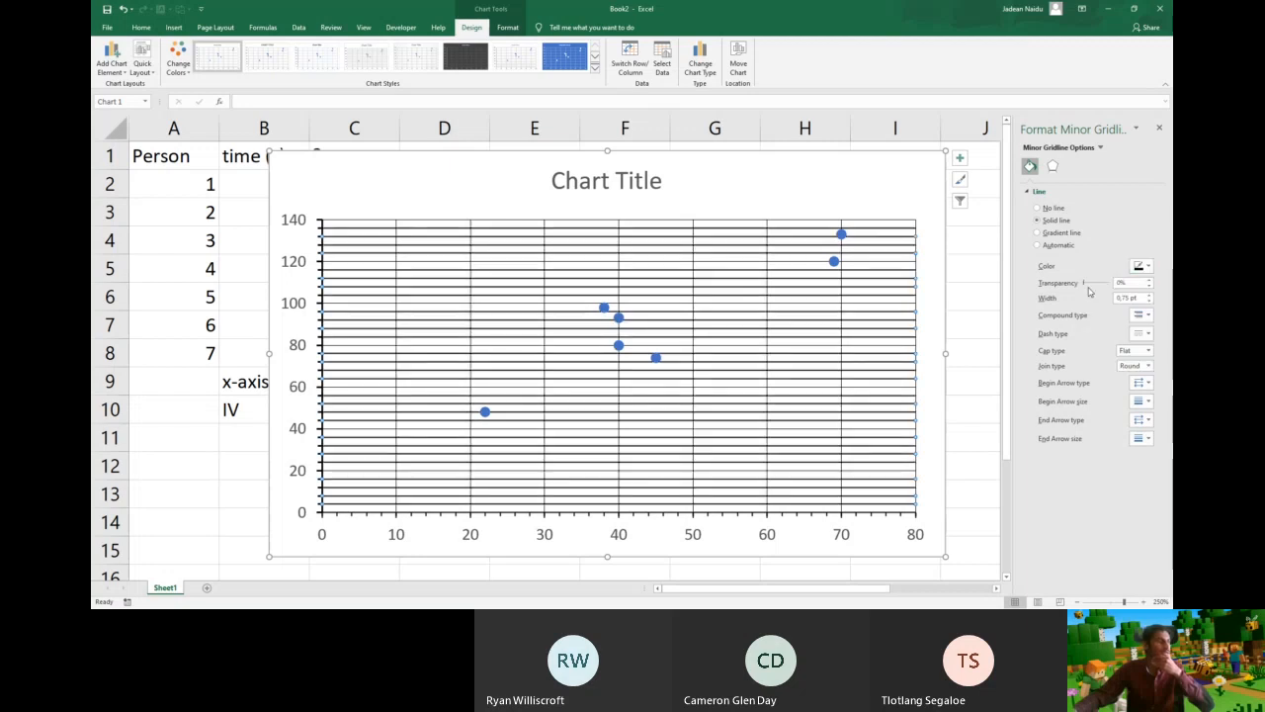
pyautogui.tripleClick(1149, 300)
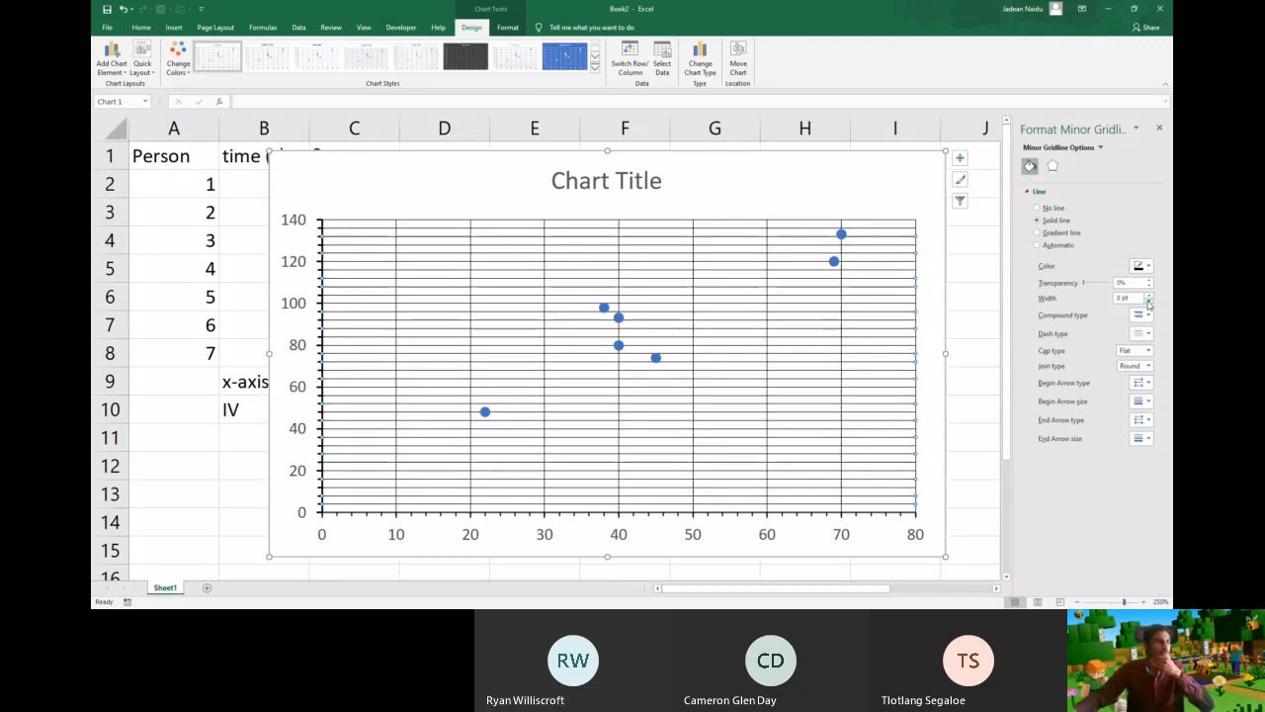
pyautogui.click(1149, 296)
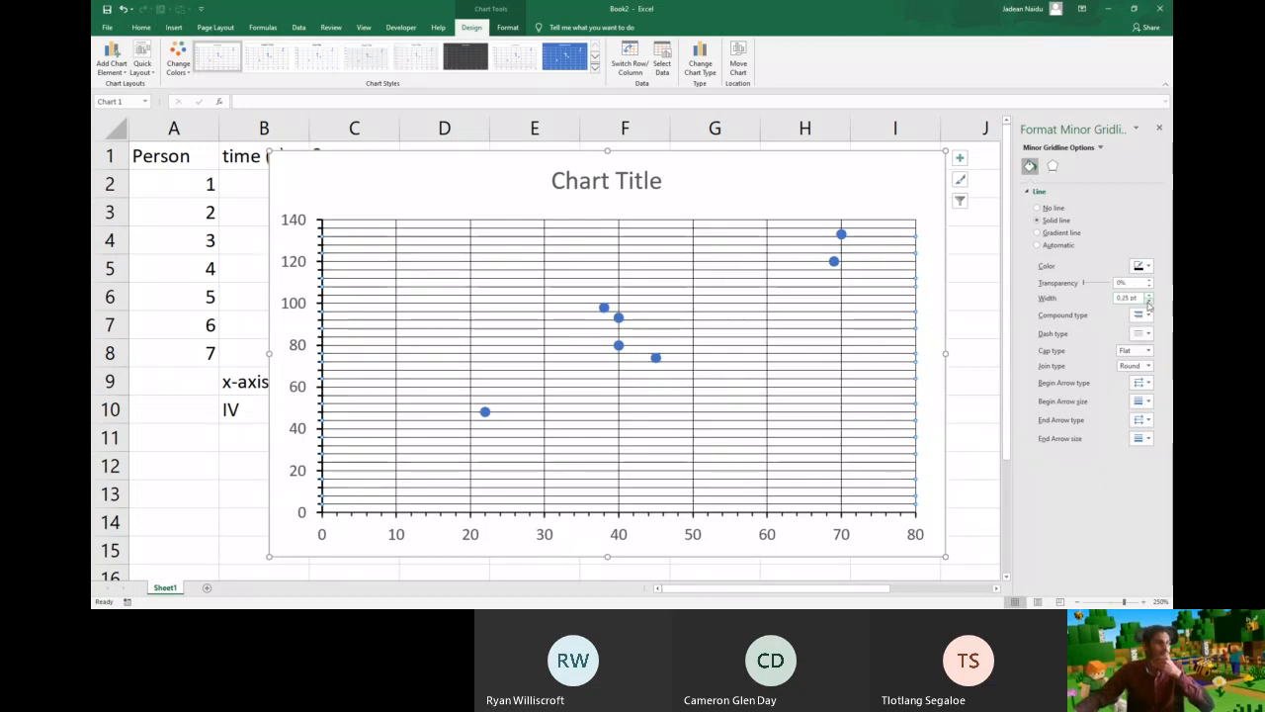
# Set the line width of the vertical value axis major gridlines to 0.5 pt
pyautogui.click(1100, 147)
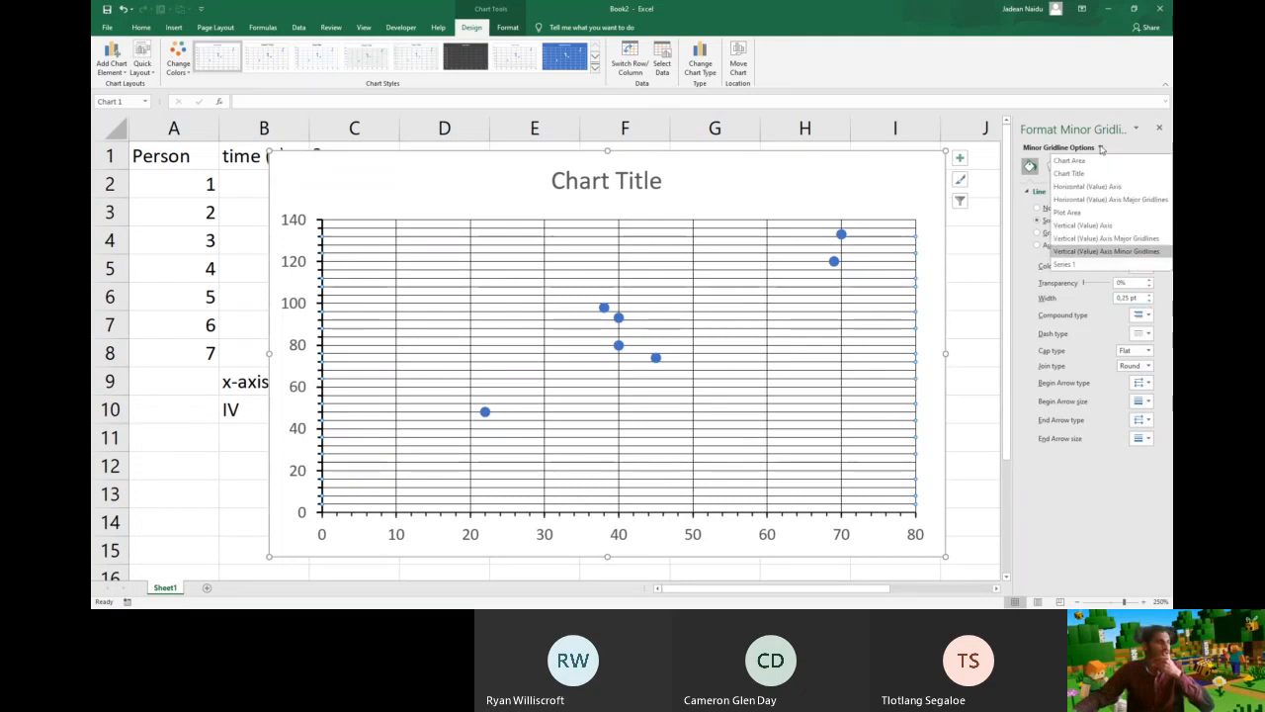
pyautogui.click(1102, 238)
pyautogui.click(1151, 294)
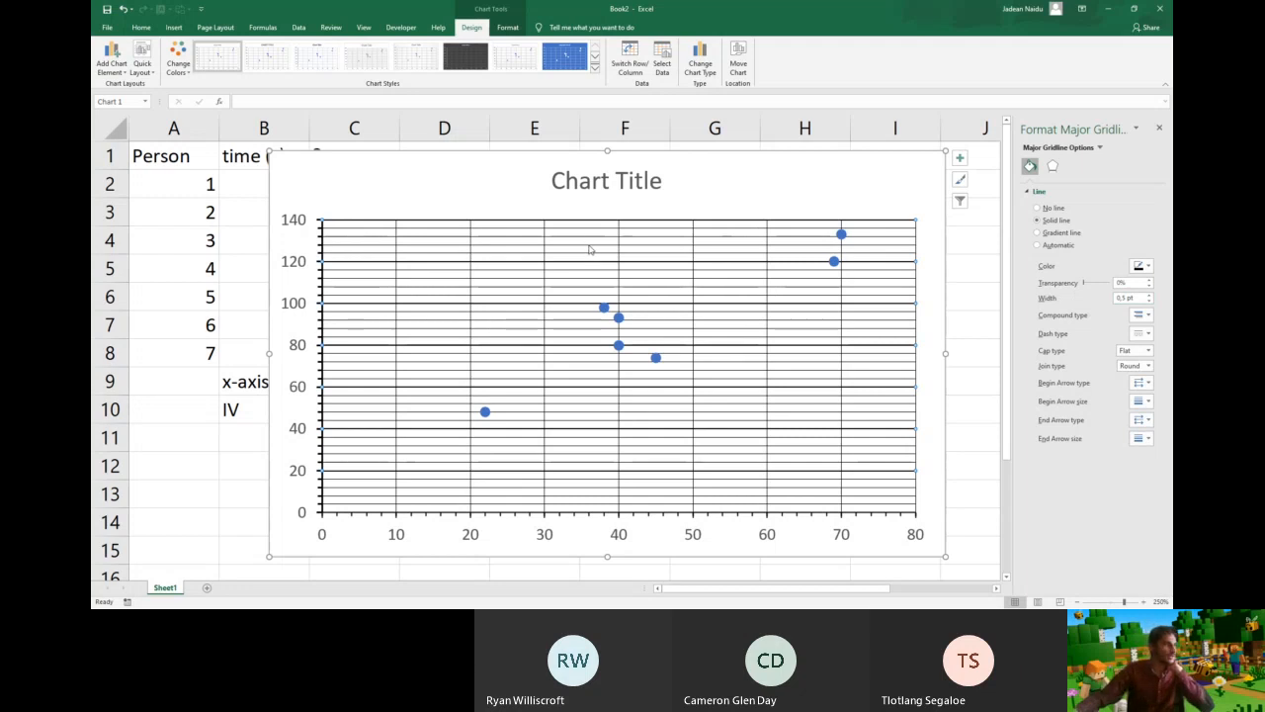
# Add primary minor vertical gridlines to the scatter chart
pyautogui.click(111, 66)
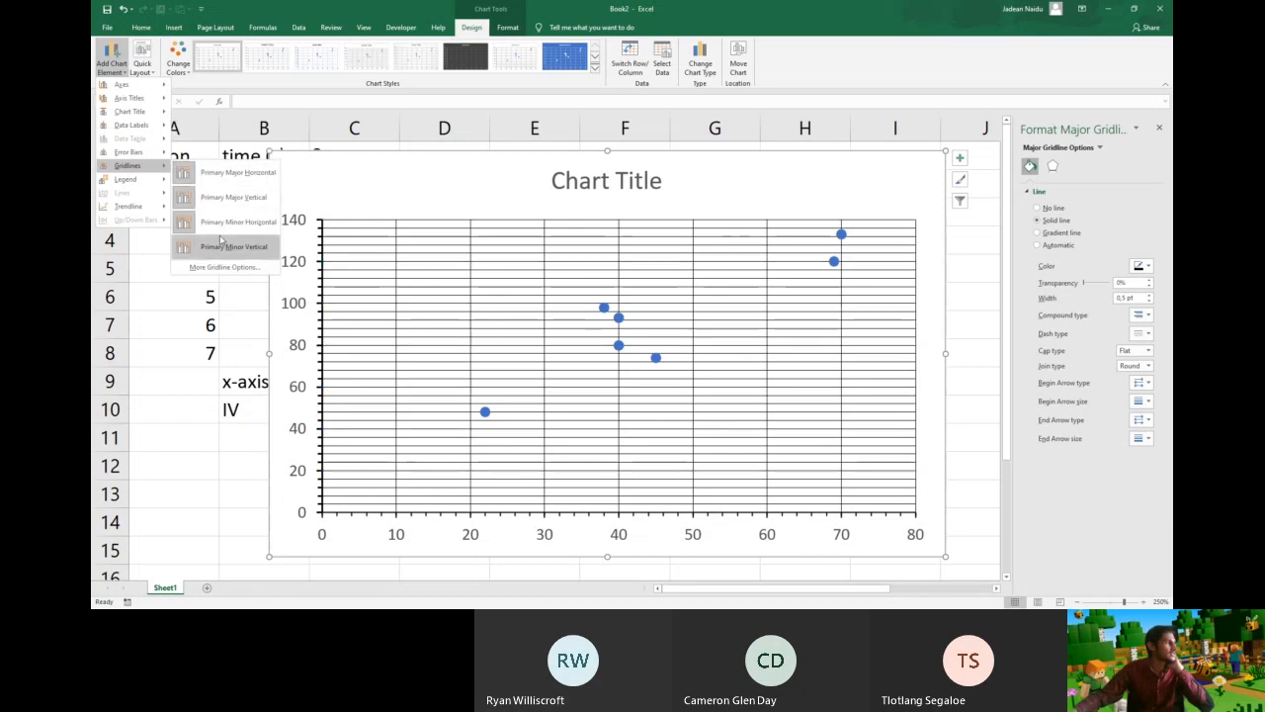
pyautogui.click(225, 245)
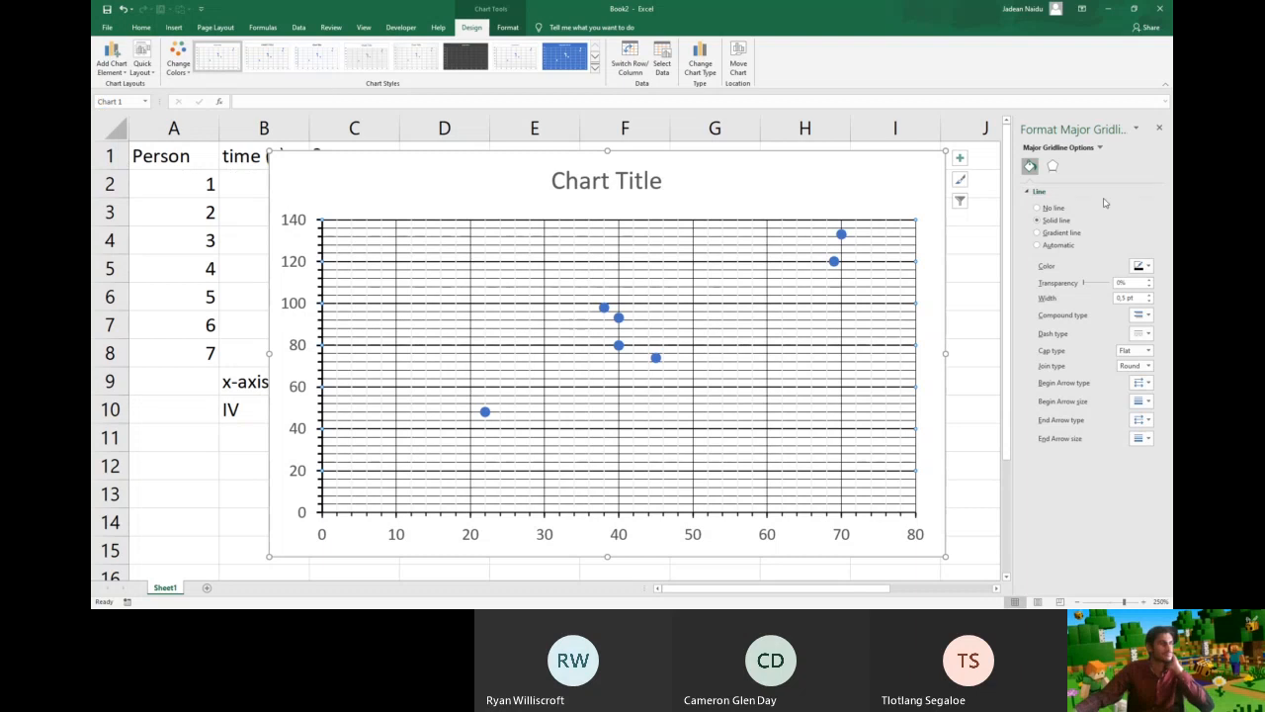
# Format the horizontal value axis minor gridlines as black lines with a width of 0.25 pt
pyautogui.click(1100, 147)
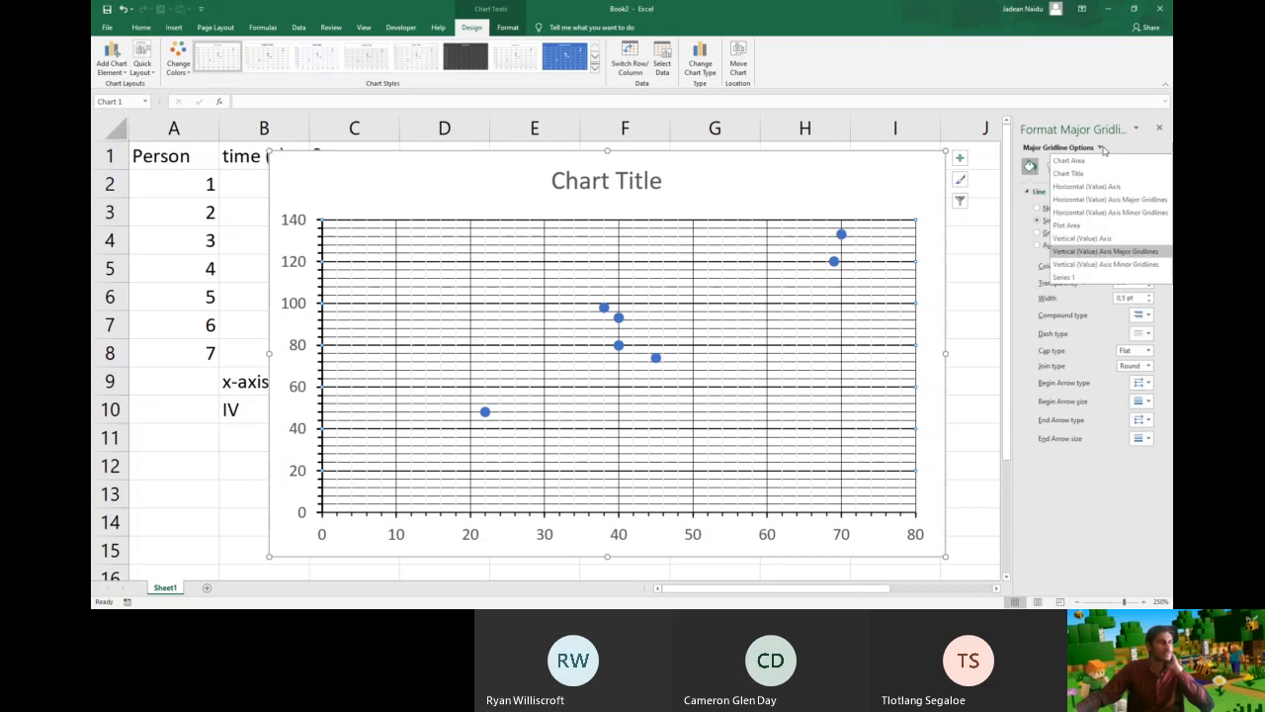
pyautogui.click(1118, 265)
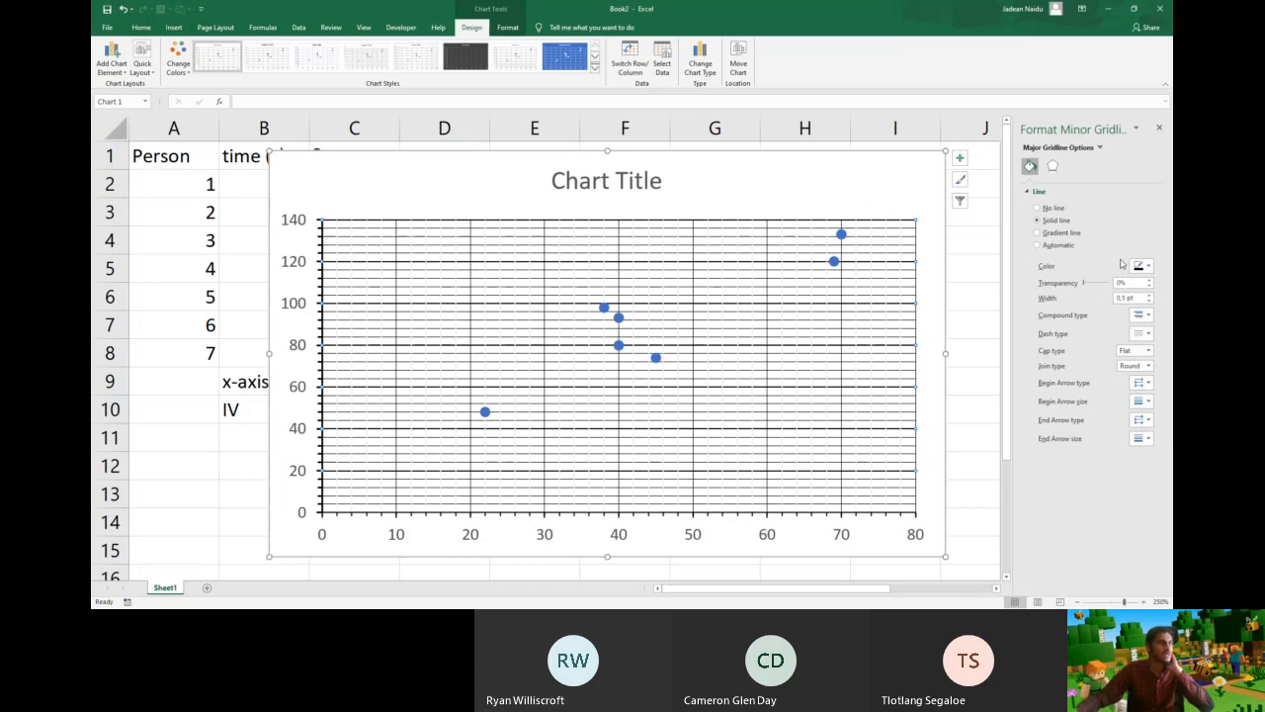
pyautogui.click(1102, 148)
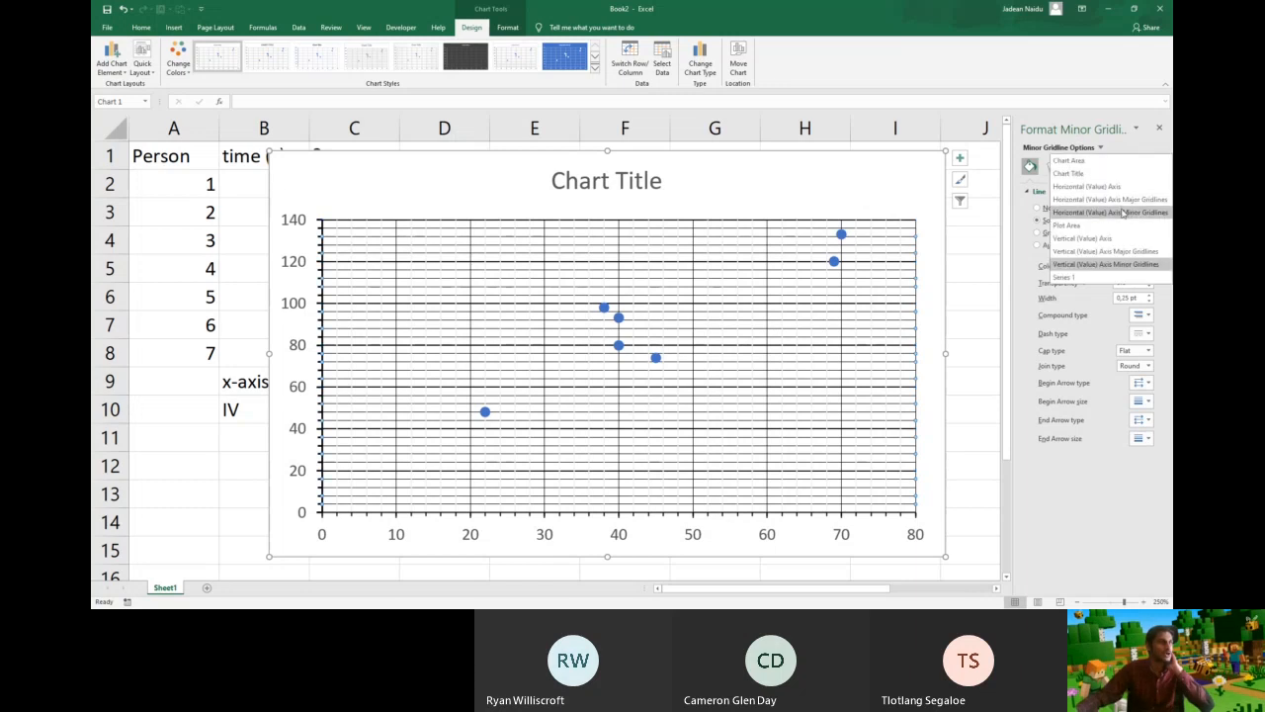
pyautogui.click(1123, 214)
pyautogui.click(1143, 266)
pyautogui.click(1090, 293)
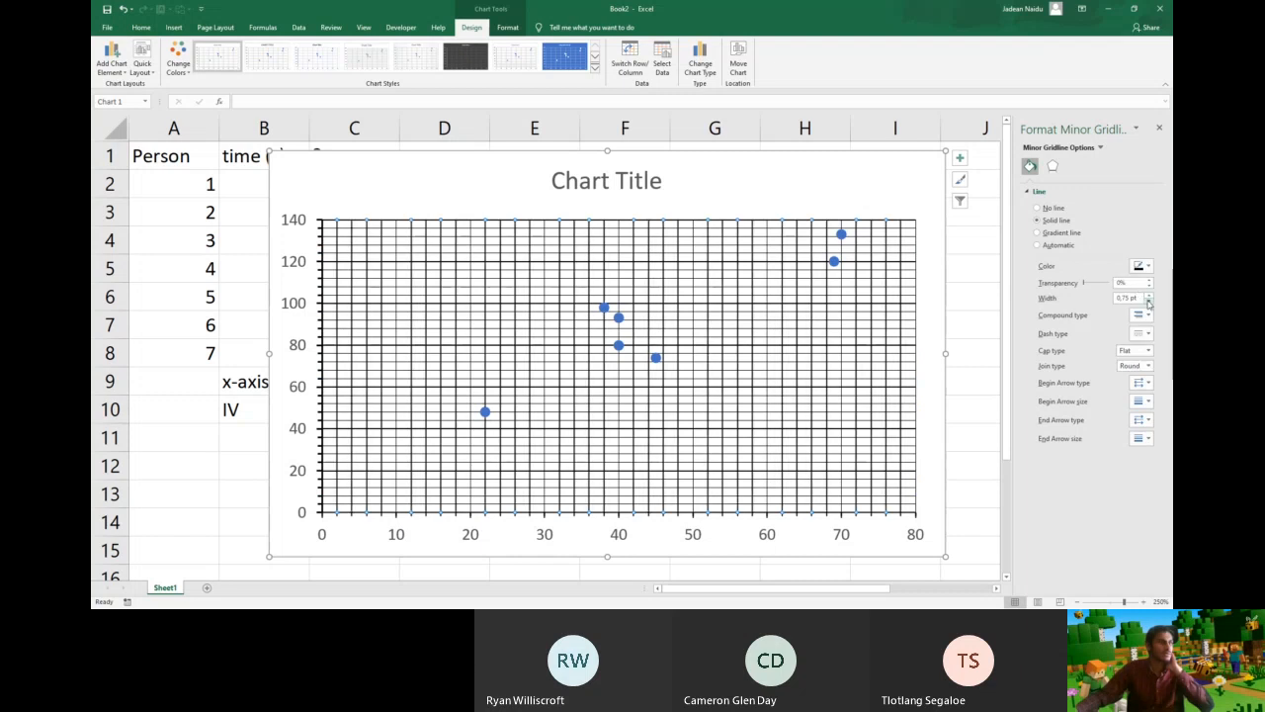
pyautogui.click(1149, 302)
# Set the line width of the horizontal value axis major gridlines to 0.5 pt
pyautogui.click(1102, 148)
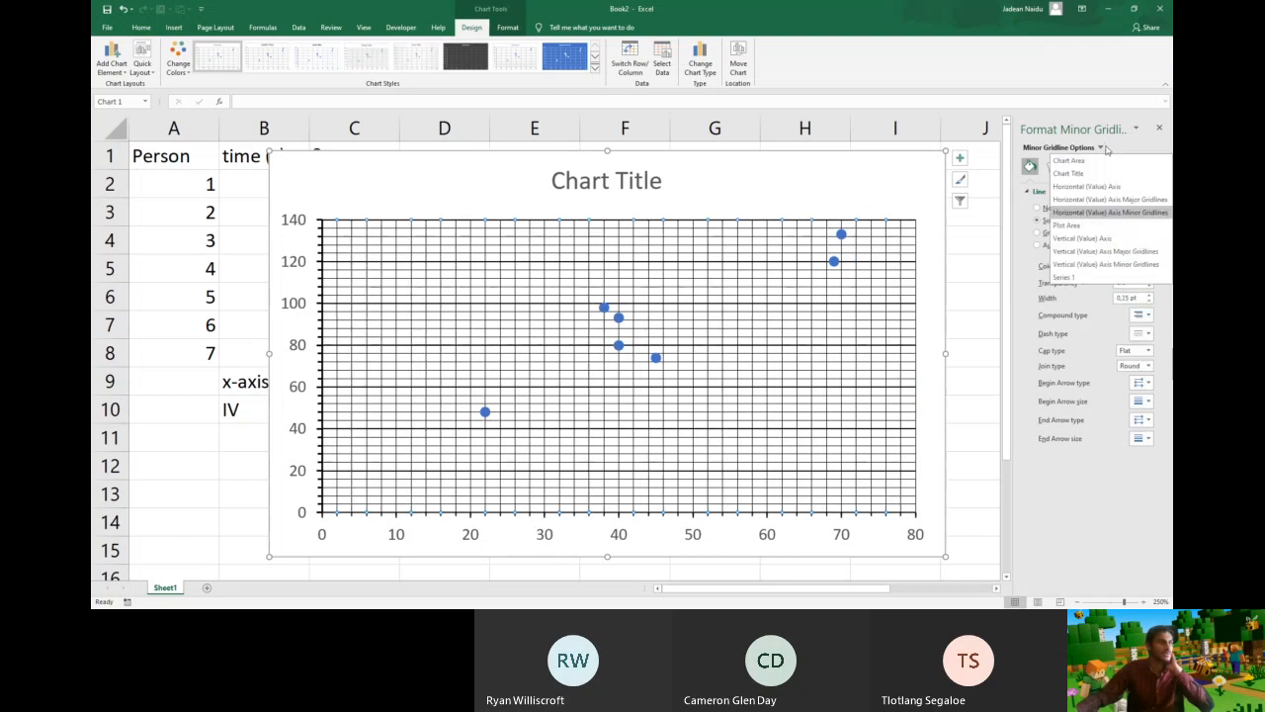
pyautogui.click(1142, 203)
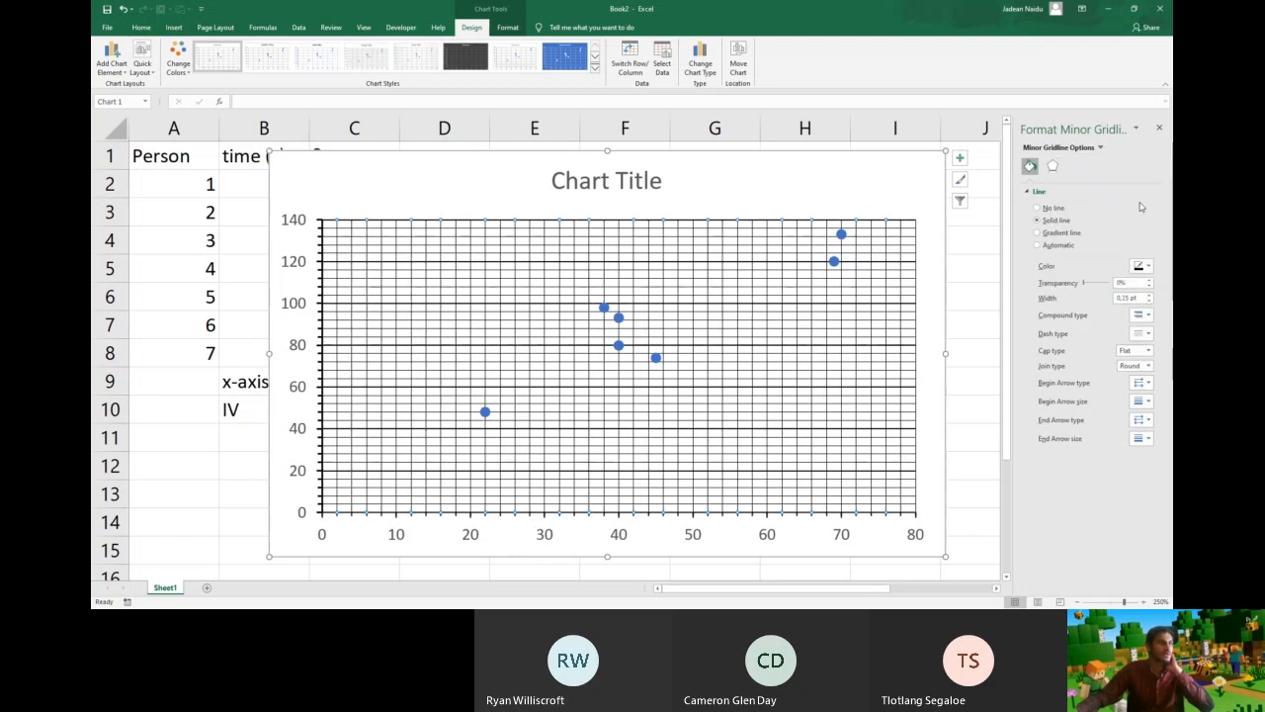
pyautogui.click(1151, 297)
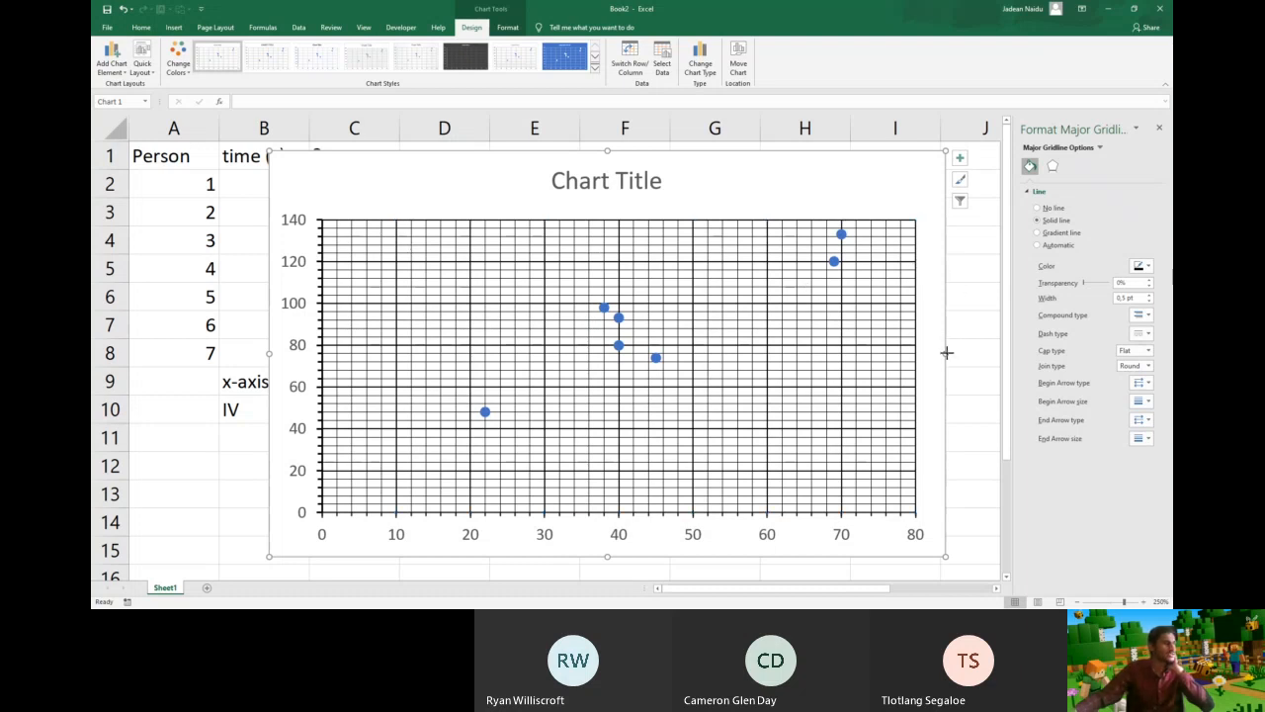
# Narrow the scatter chart by moving its right edge inward to about the middle of column H
pyautogui.click(947, 353)
pyautogui.moveTo(947, 353); pyautogui.dragTo(842, 353)
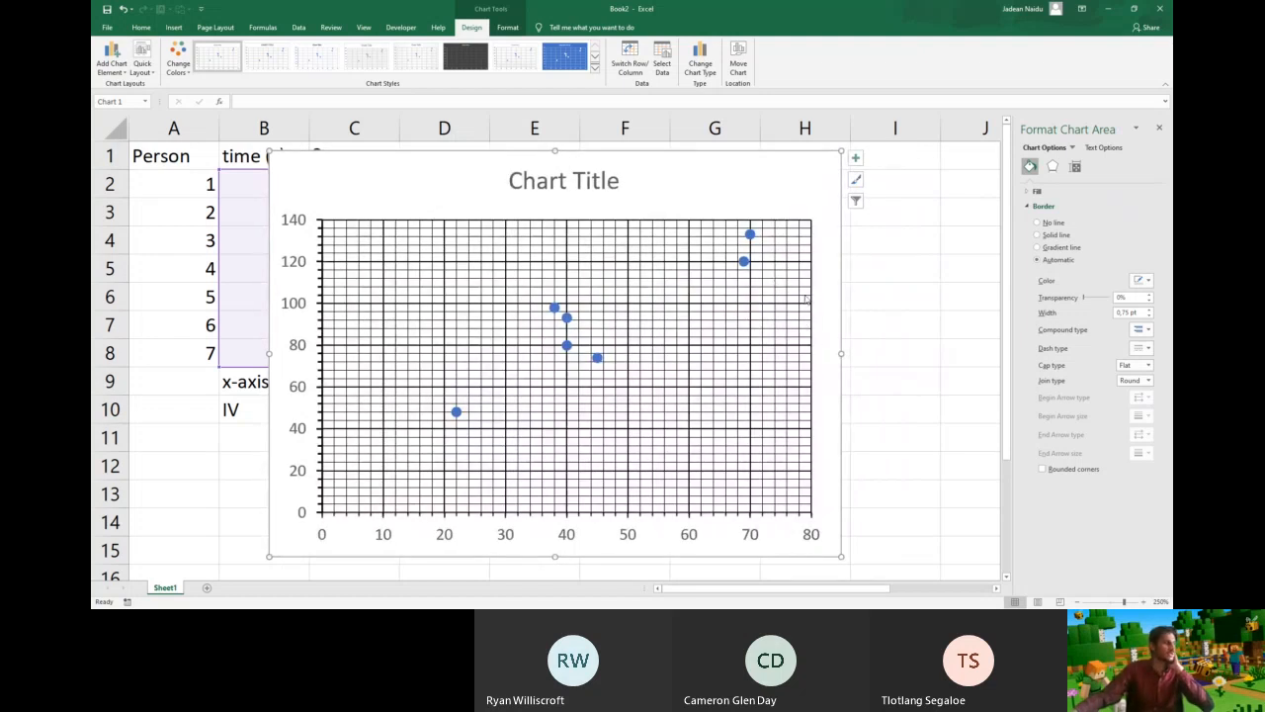
pyautogui.click(1073, 147)
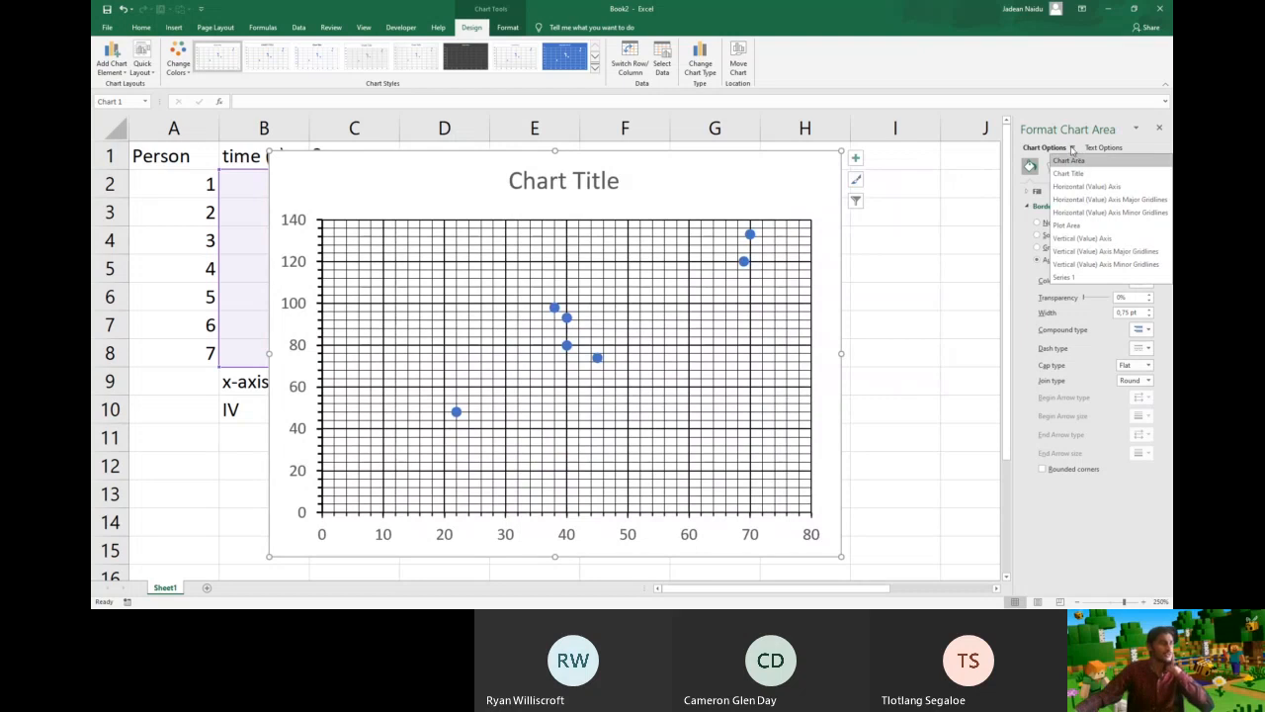
pyautogui.click(1072, 147)
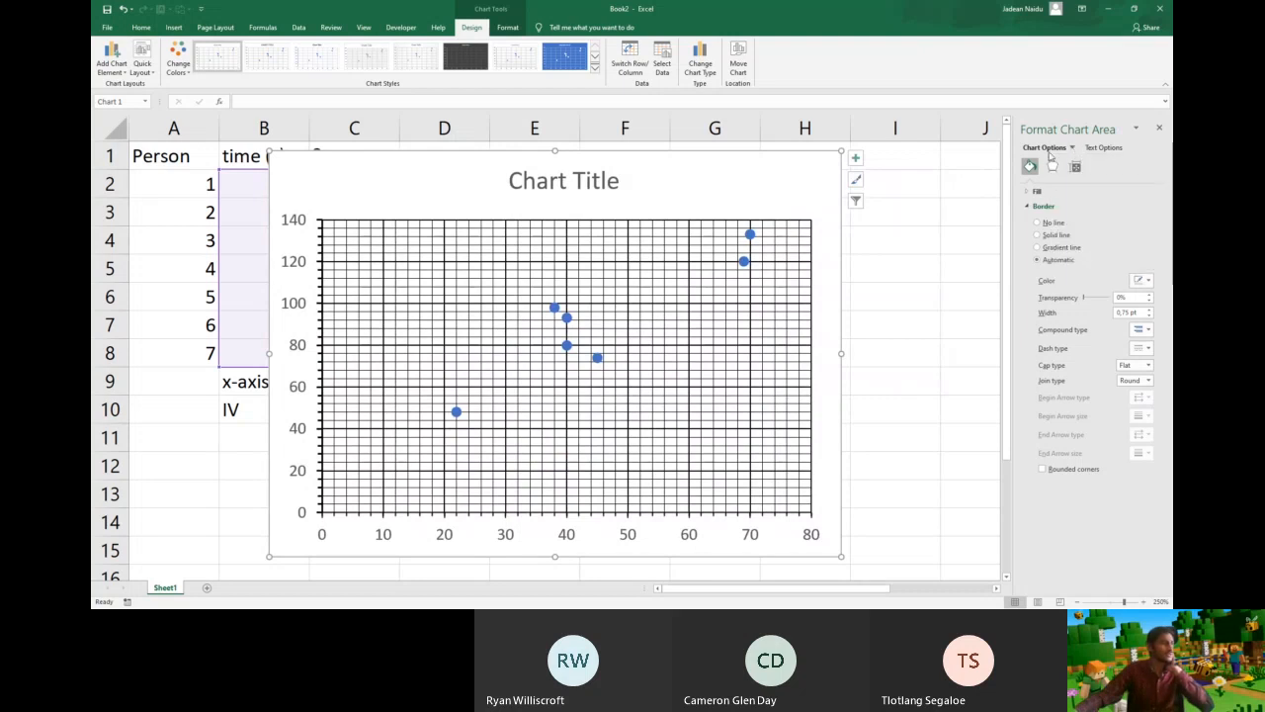
# Add primary horizontal and primary vertical axis titles to the scatter chart
pyautogui.click(123, 75)
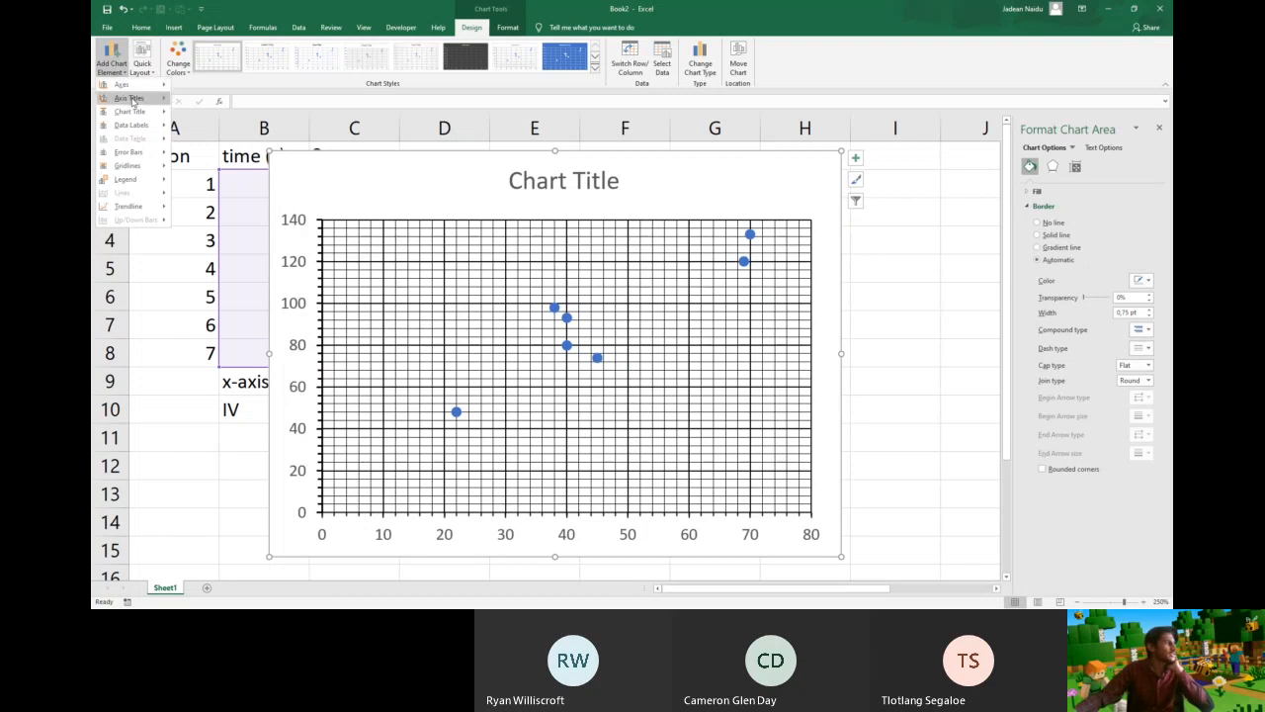
pyautogui.moveTo(134, 102)
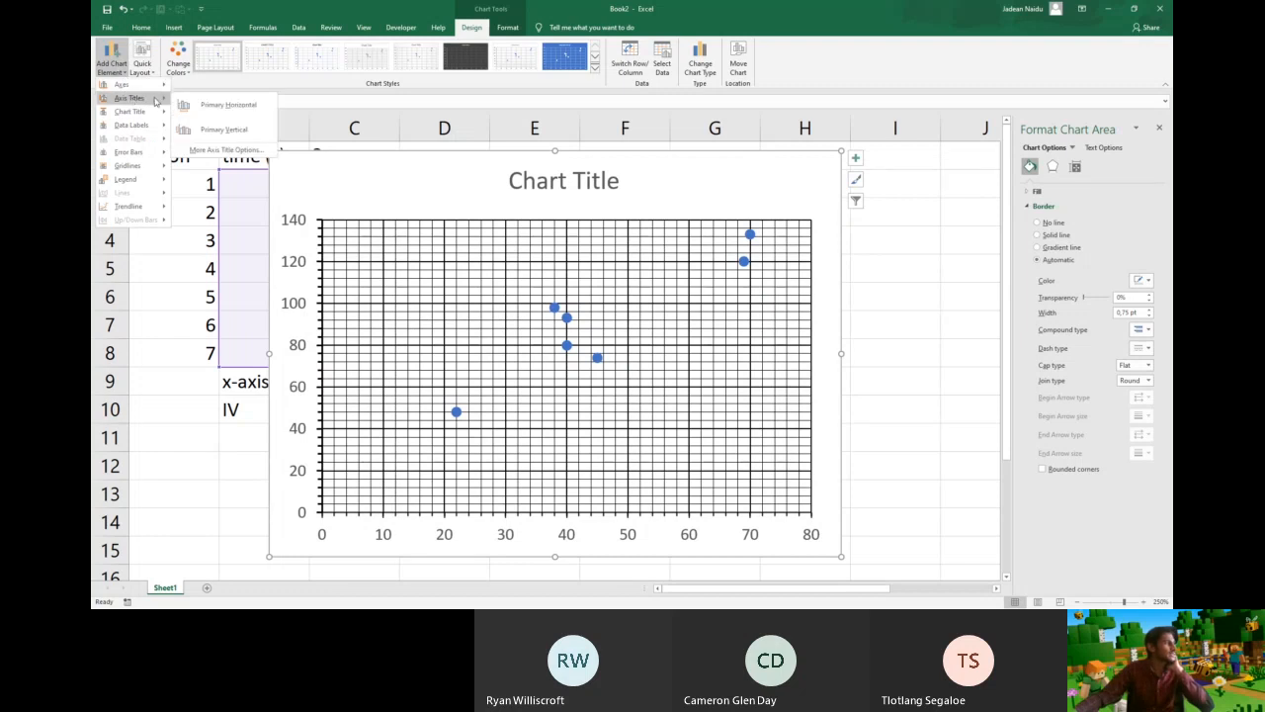
pyautogui.click(222, 105)
pyautogui.click(121, 75)
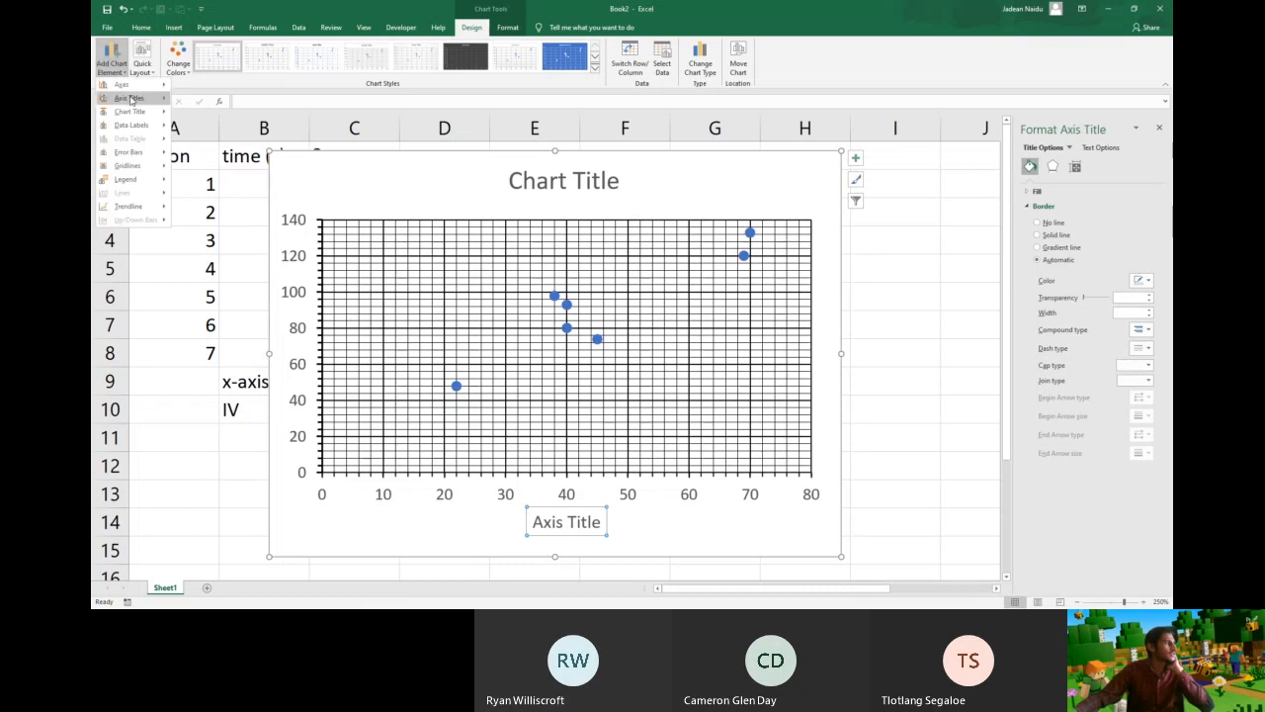
pyautogui.moveTo(134, 99)
pyautogui.click(223, 126)
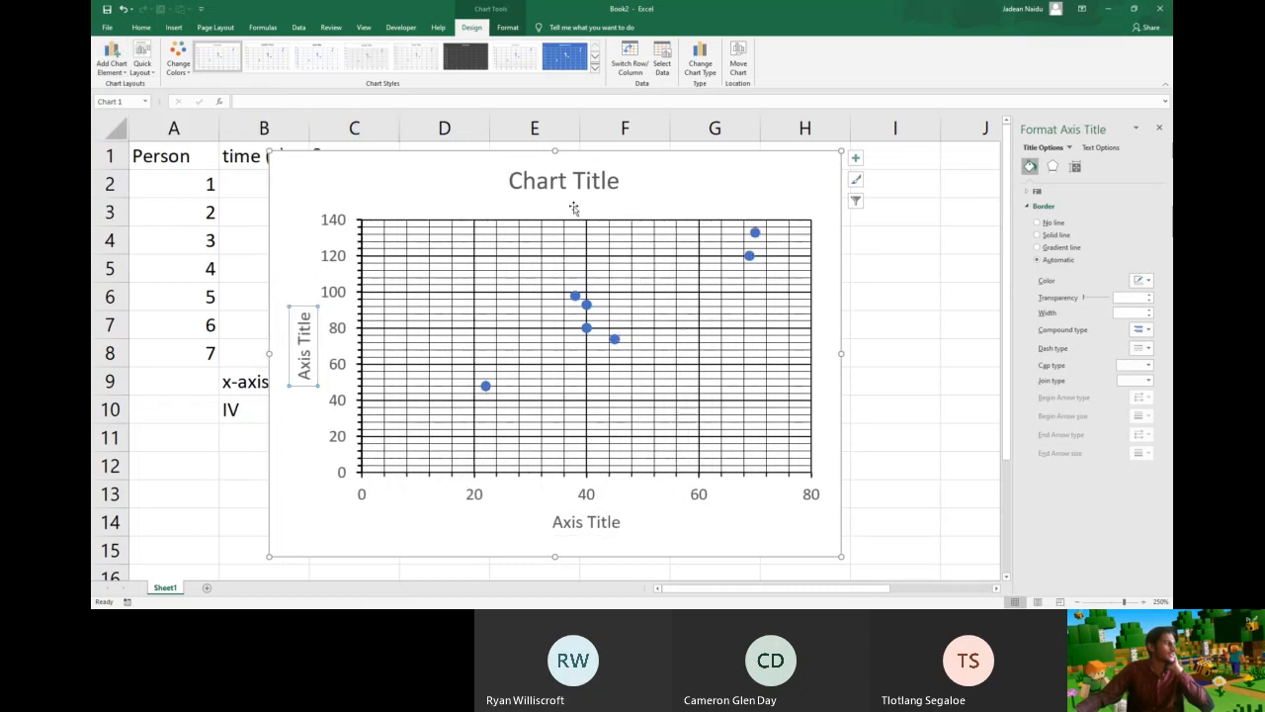
# Replace the horizontal axis title text with "Time (s)"
pyautogui.click(610, 524)
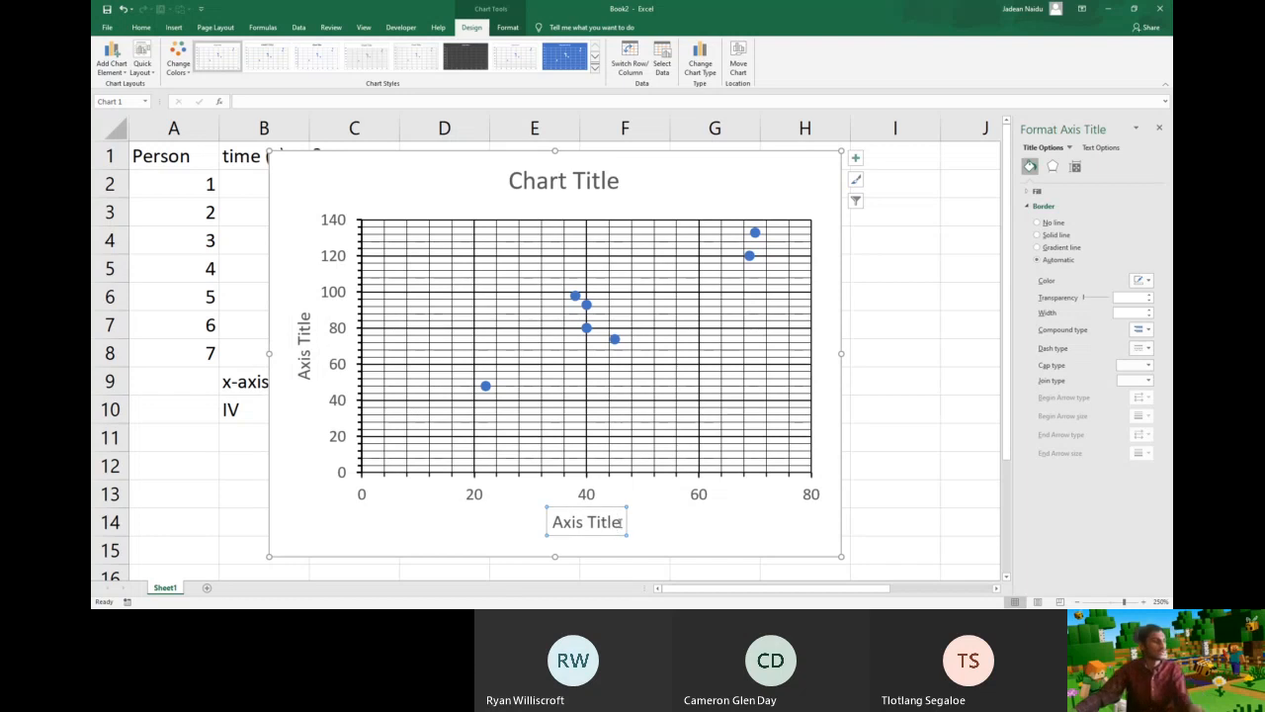
pyautogui.moveTo(622, 522); pyautogui.dragTo(551, 522)
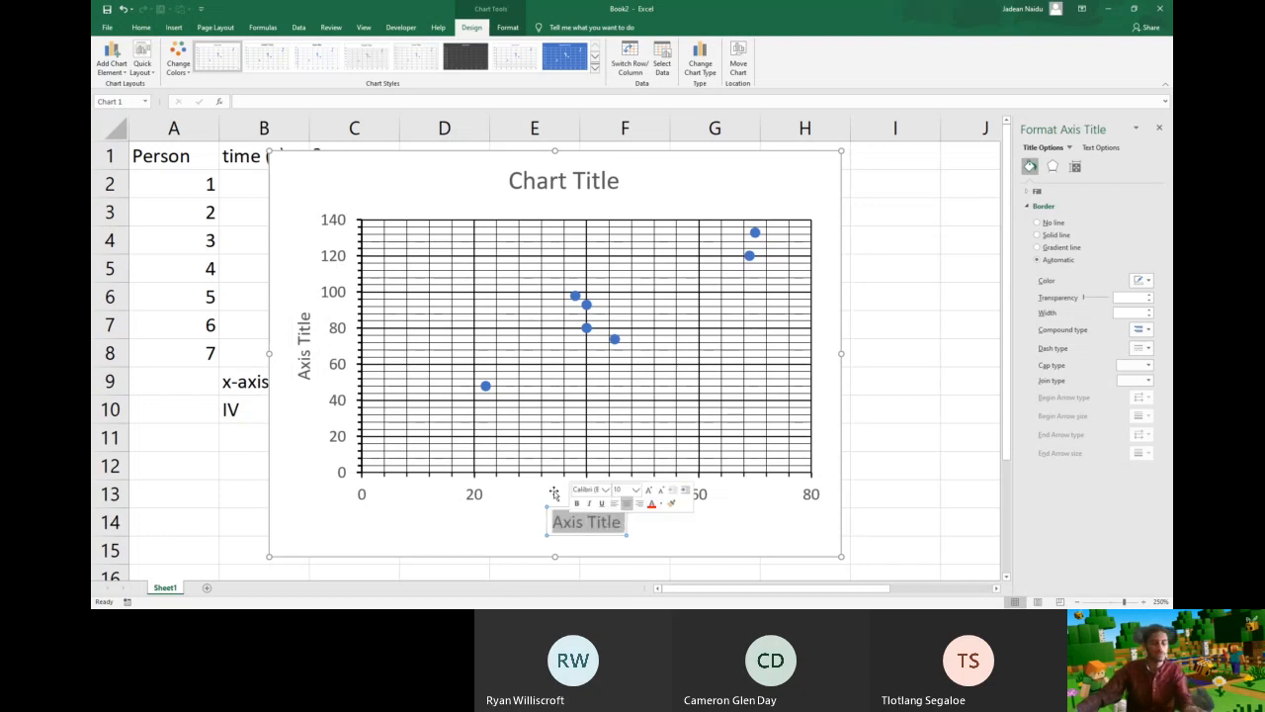
pyautogui.write('Time')
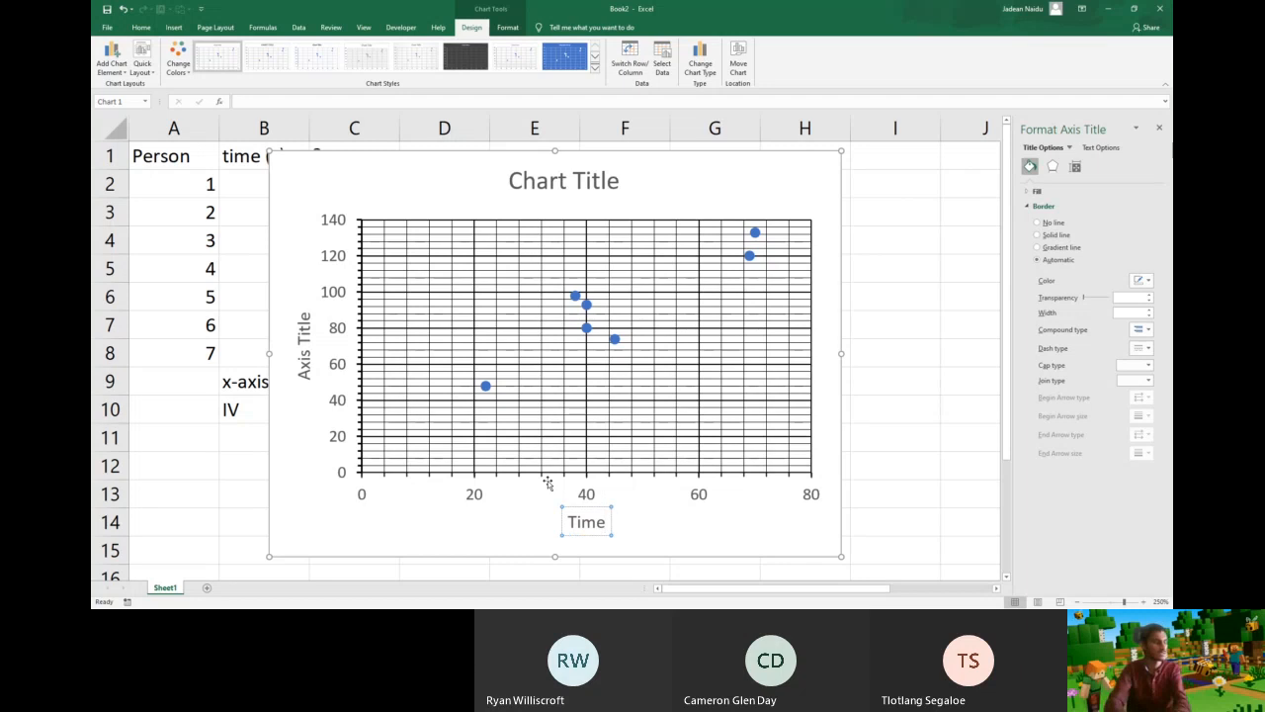
pyautogui.write(' (s)')
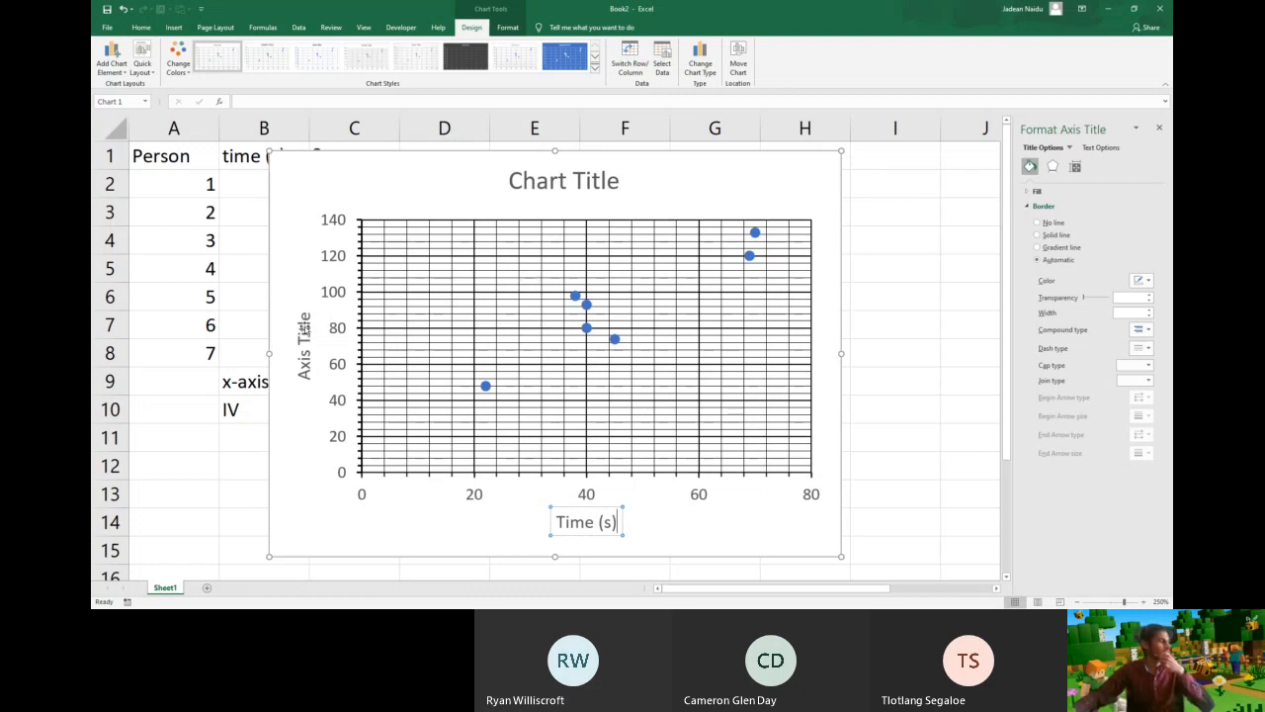
# Replace the vertical axis title text with "Mark"
pyautogui.click(305, 326)
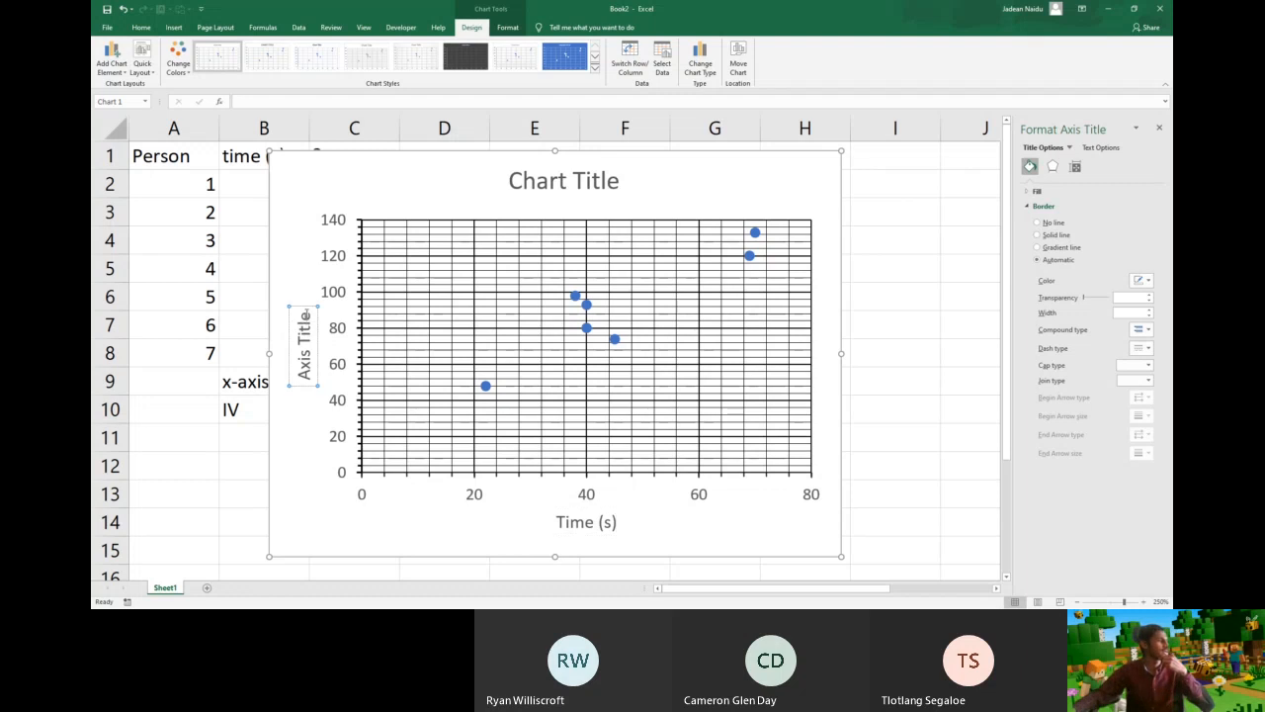
pyautogui.moveTo(305, 315); pyautogui.dragTo(304, 386)
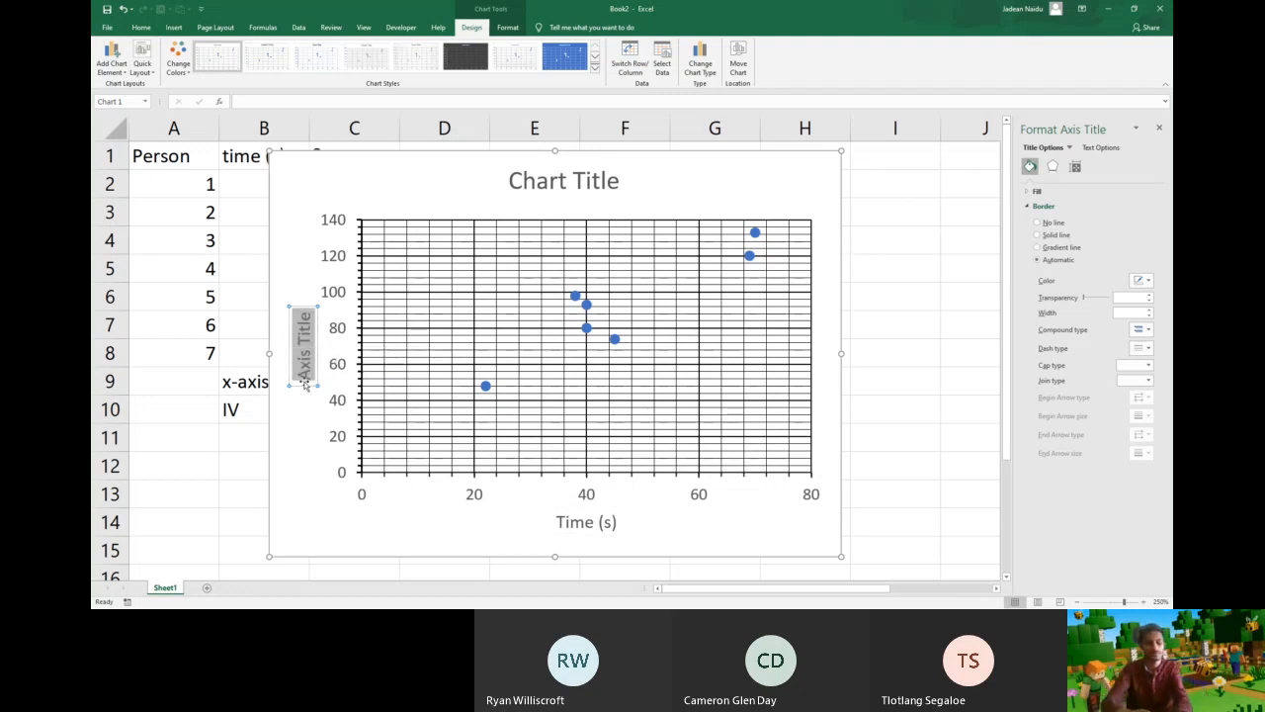
pyautogui.write('Mark (')
pyautogui.press('BackSpace')
pyautogui.press('BackSpace')
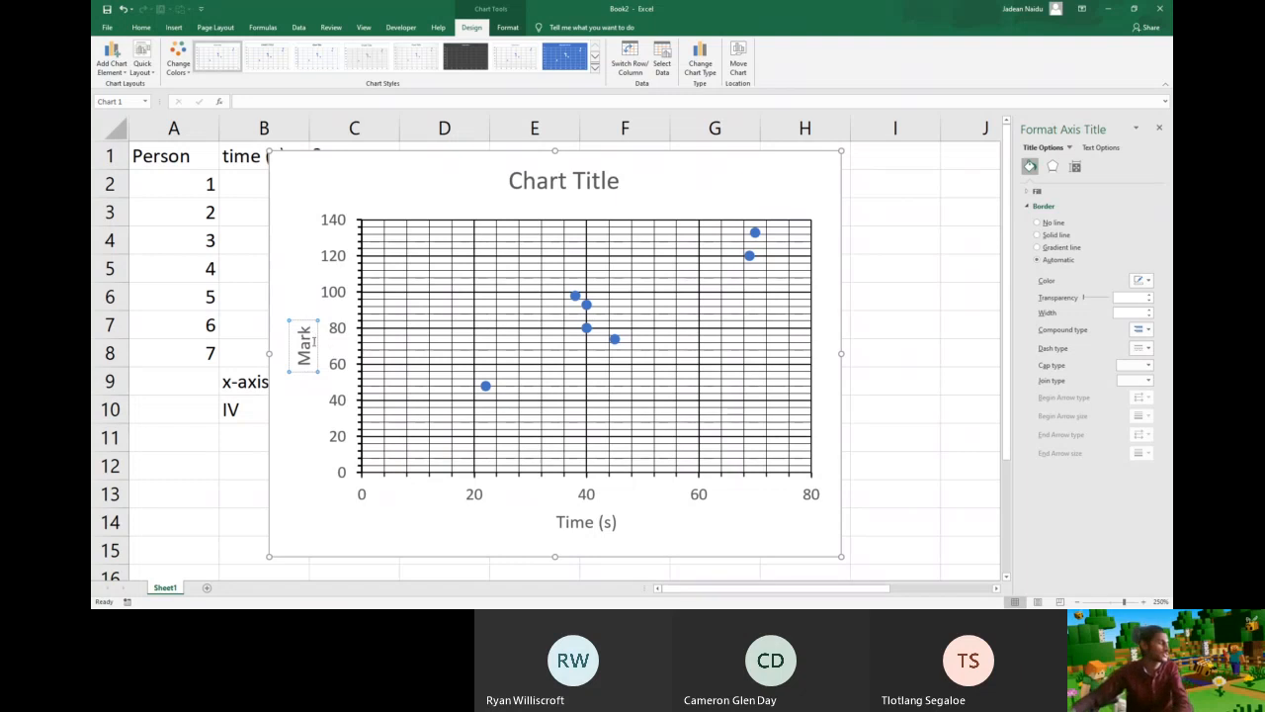
# Change the chart title to "Line graph of marks vs. time" and center it above the plot area
pyautogui.click(553, 188)
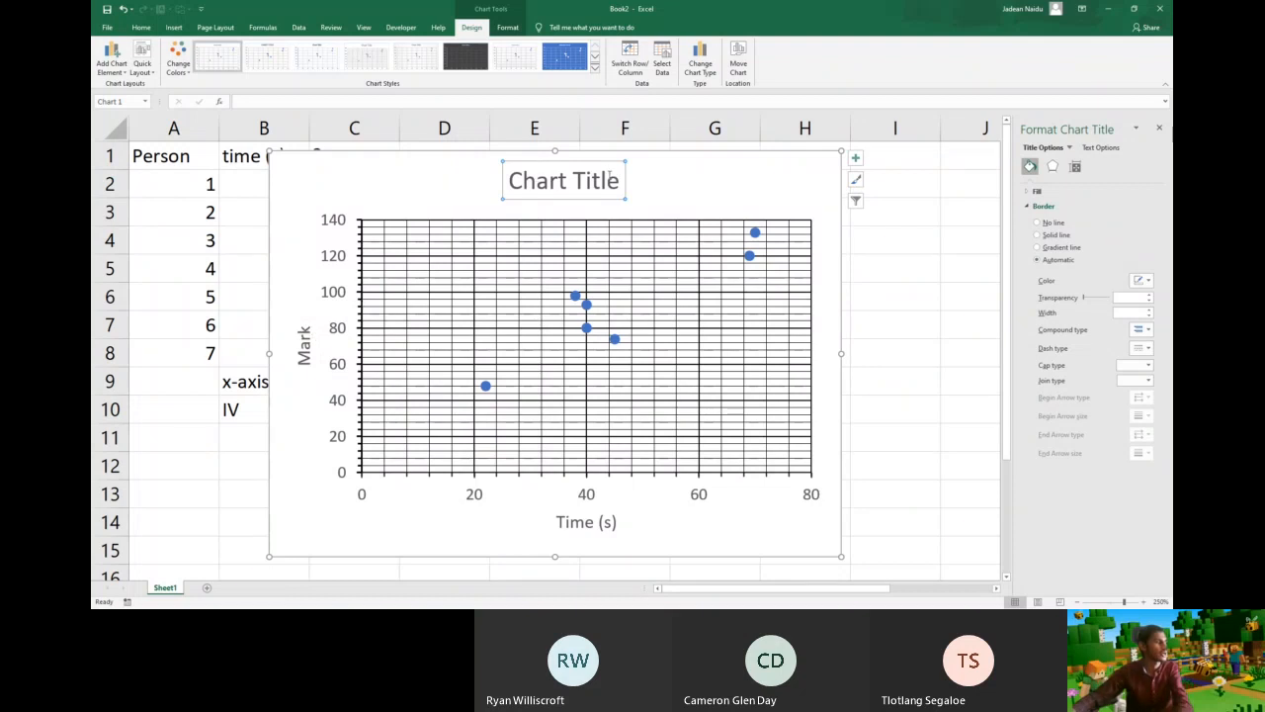
pyautogui.moveTo(618, 176); pyautogui.dragTo(503, 186)
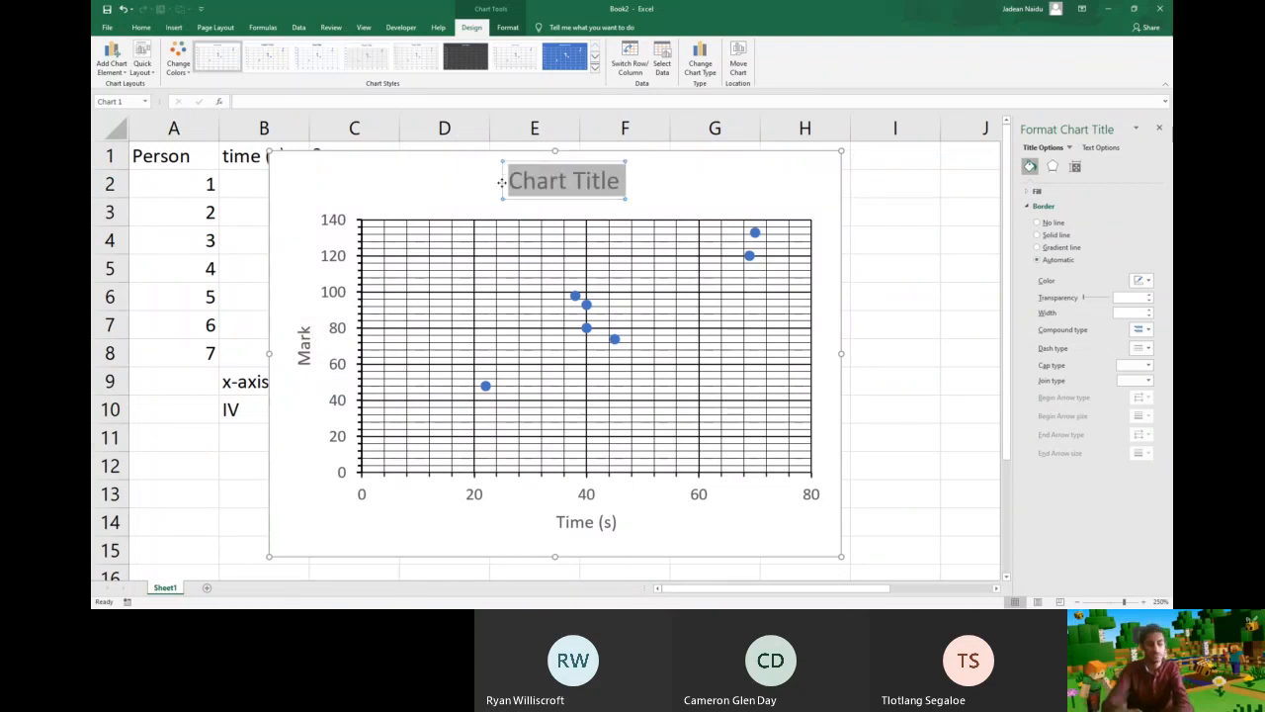
pyautogui.write('Line graph of')
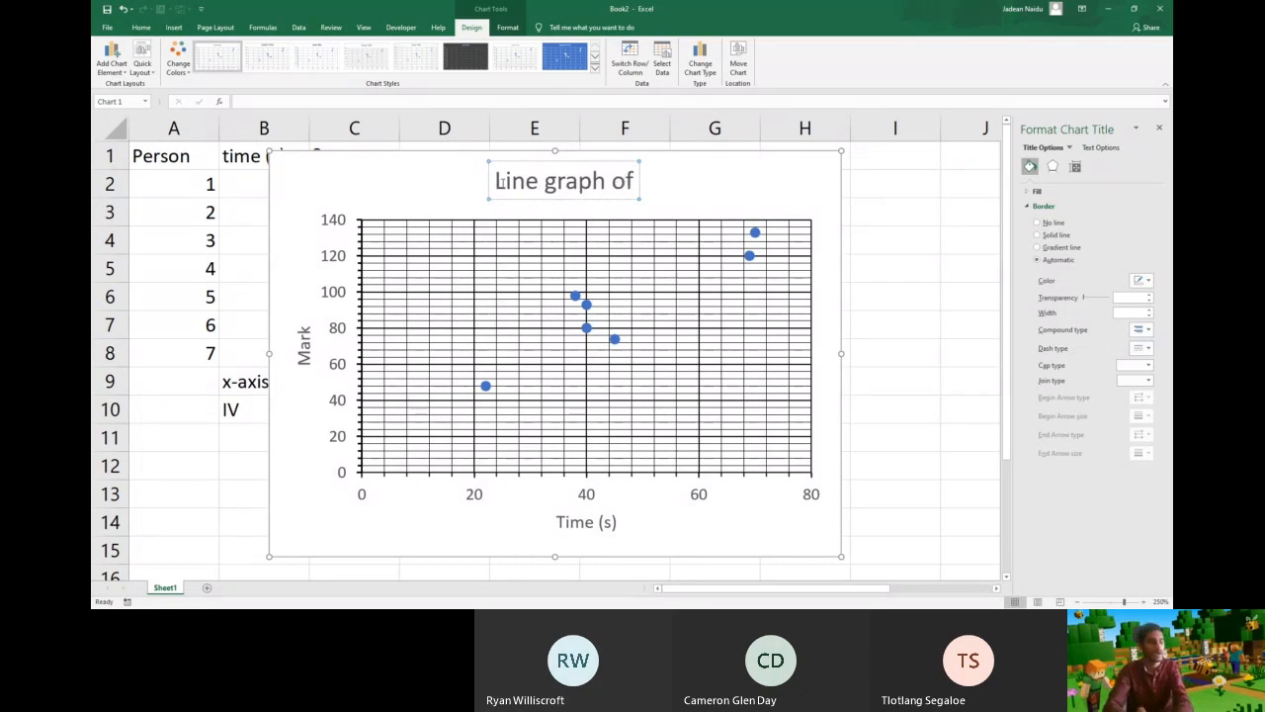
pyautogui.write(' mark')
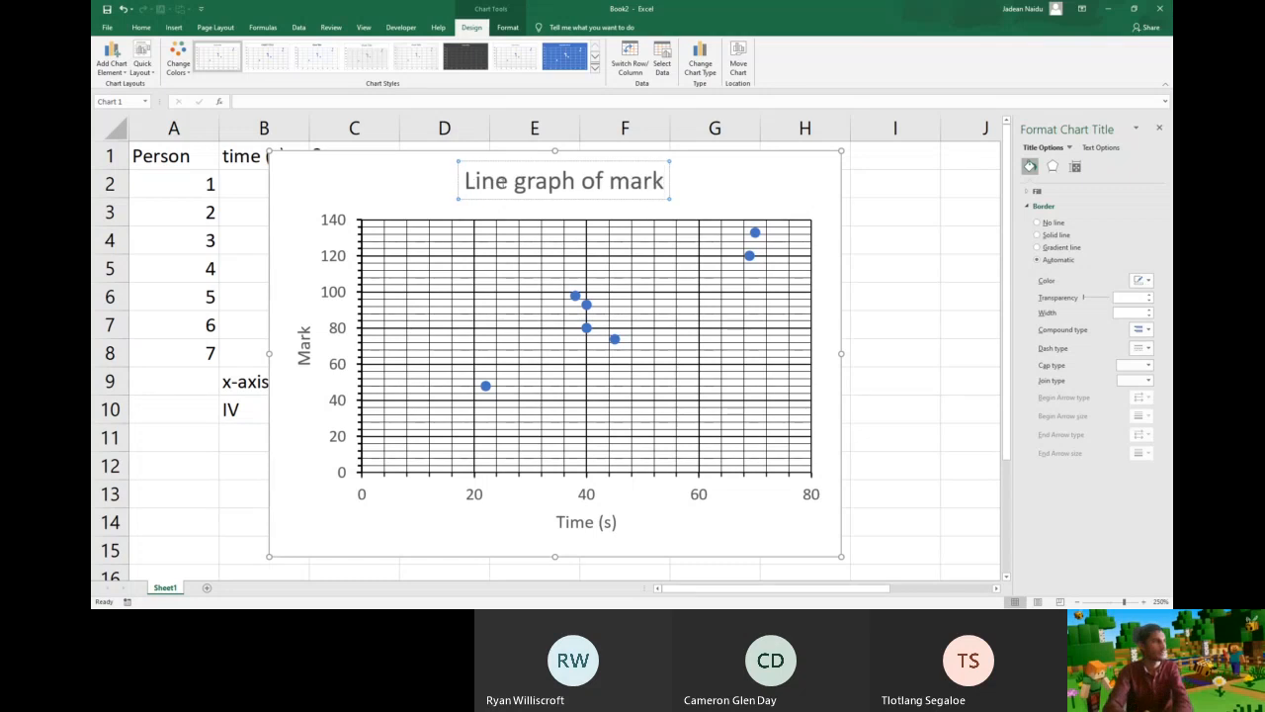
pyautogui.write('s vs. time')
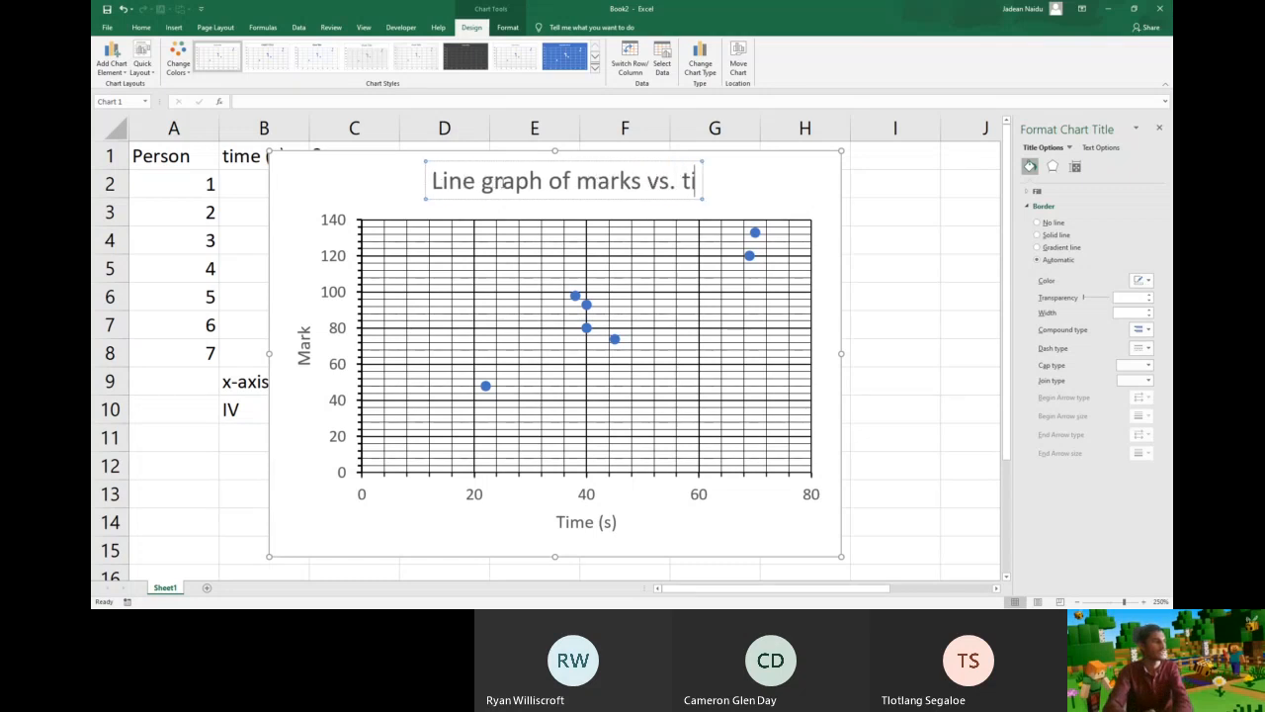
pyautogui.click(890, 206)
pyautogui.click(838, 200)
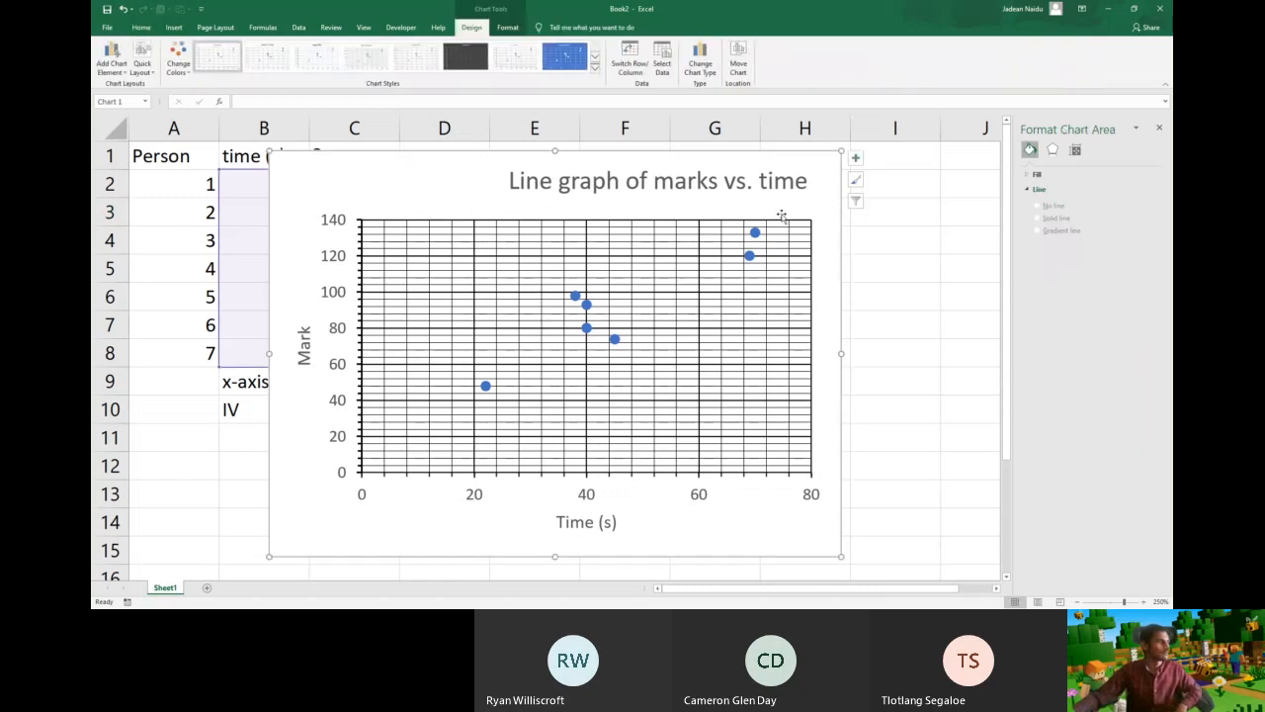
pyautogui.click(648, 186)
pyautogui.moveTo(646, 198); pyautogui.dragTo(557, 197)
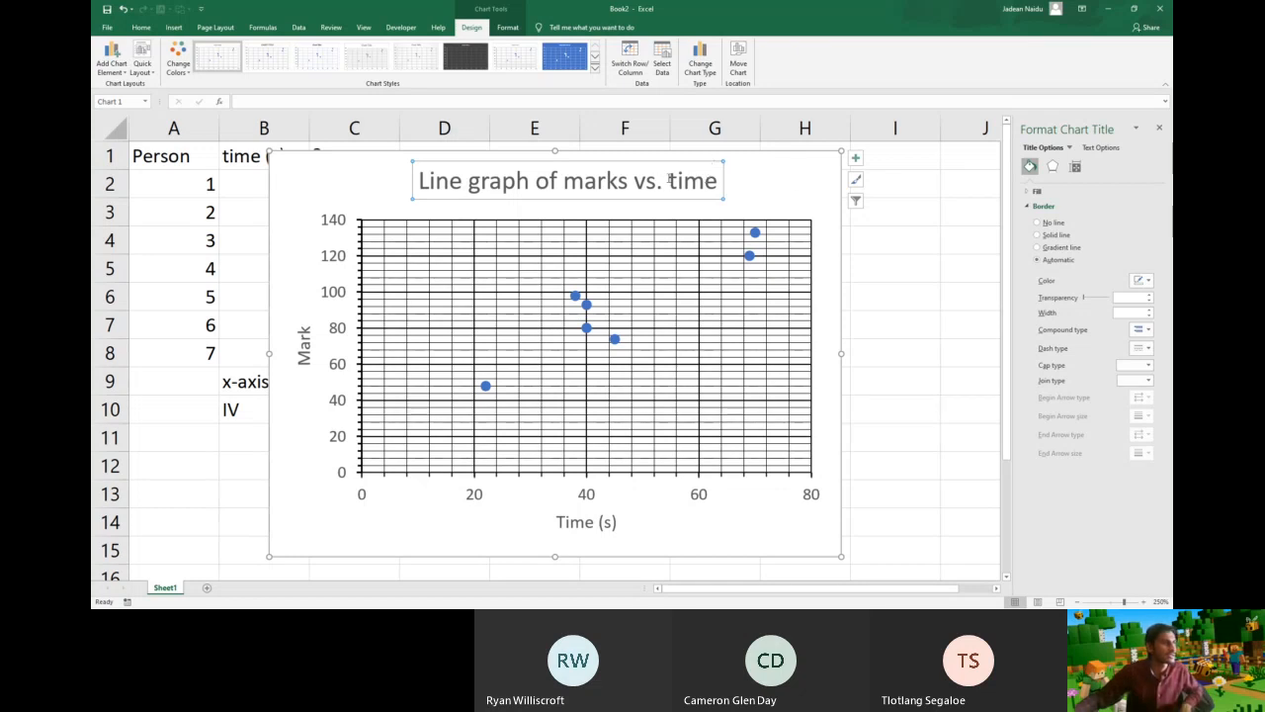
# Give the chart title text a solid black fill with no text outline
pyautogui.click(1093, 150)
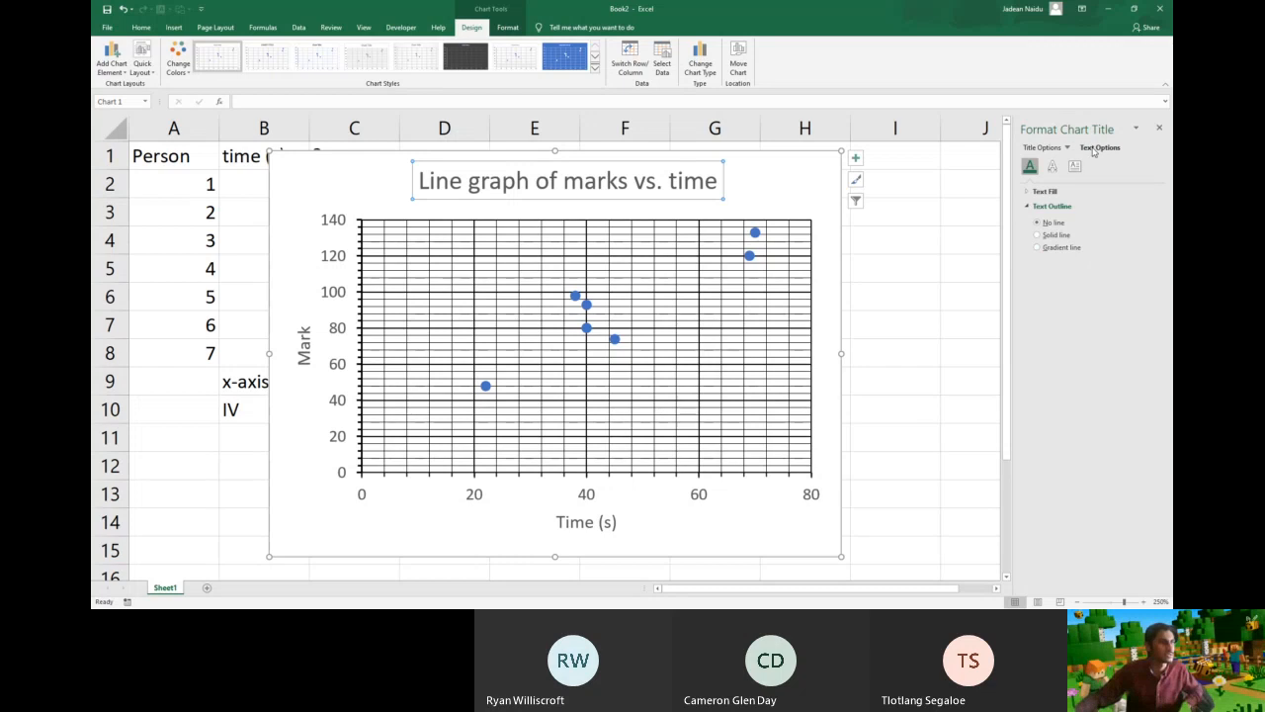
pyautogui.click(1065, 238)
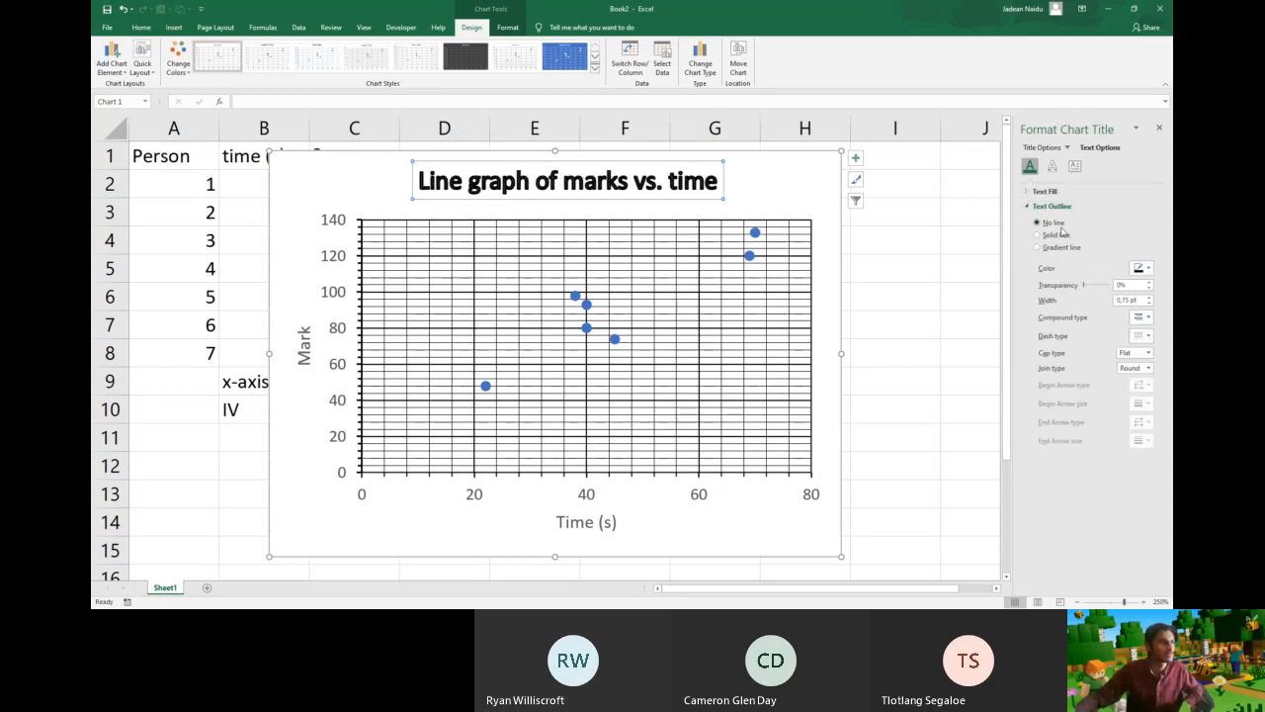
pyautogui.click(1051, 224)
pyautogui.click(1030, 192)
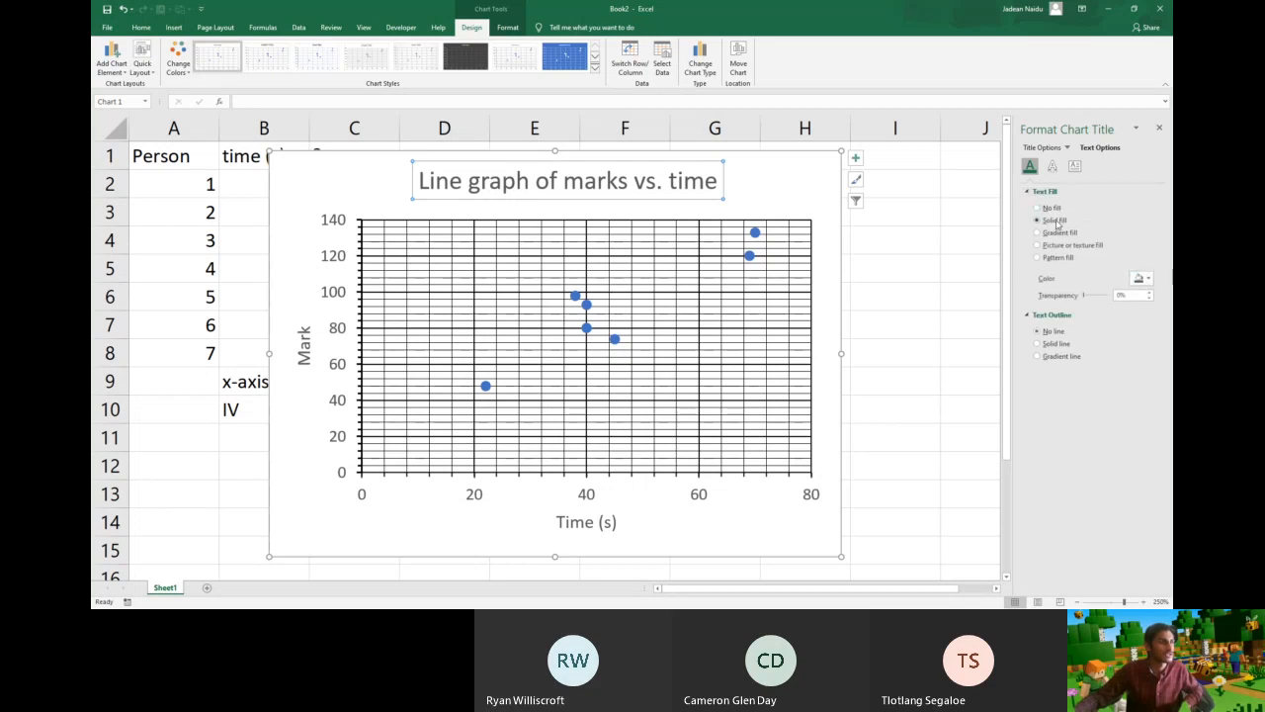
pyautogui.click(1142, 279)
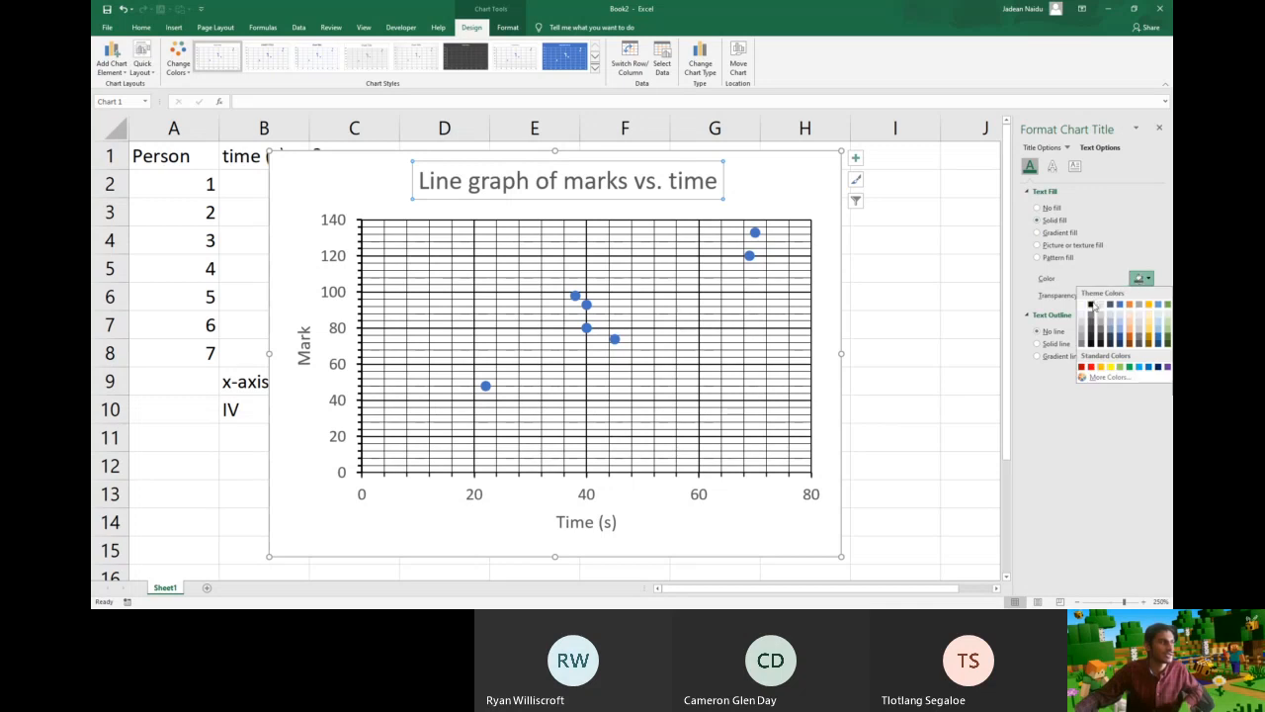
pyautogui.click(1094, 306)
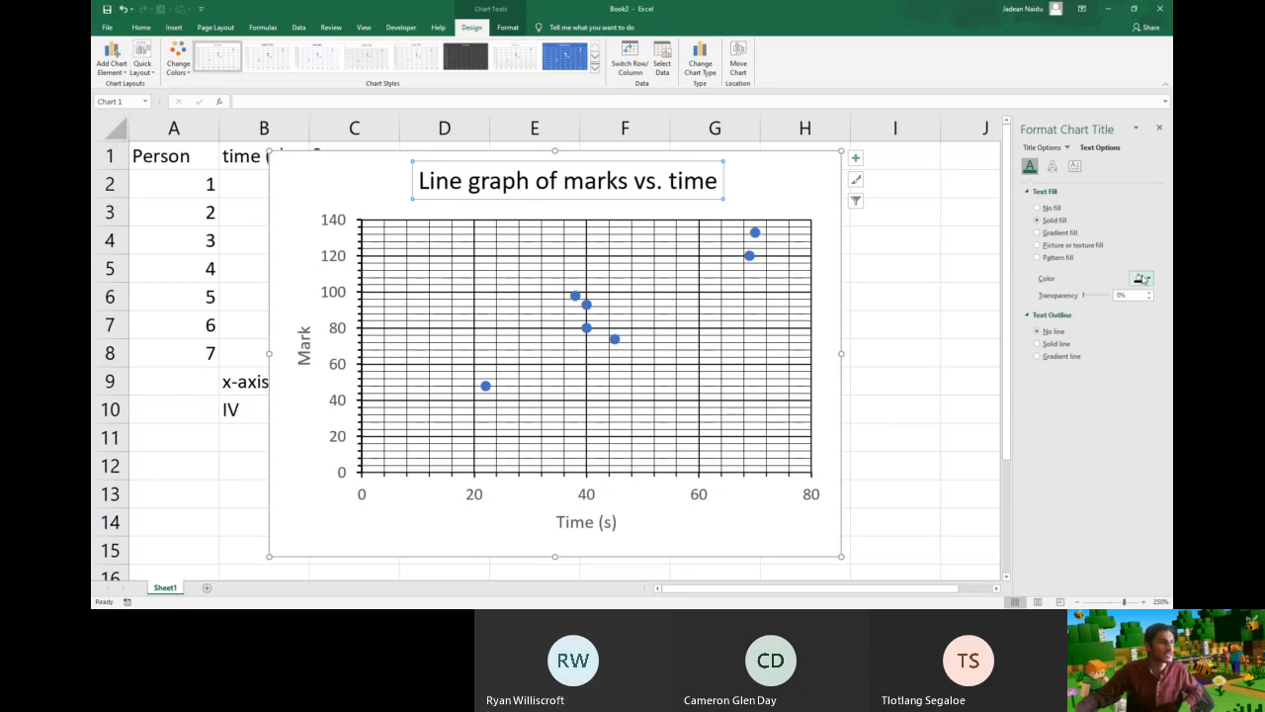
# Try a red fill on the chart title text and set it back to black
pyautogui.click(1139, 279)
pyautogui.click(1090, 366)
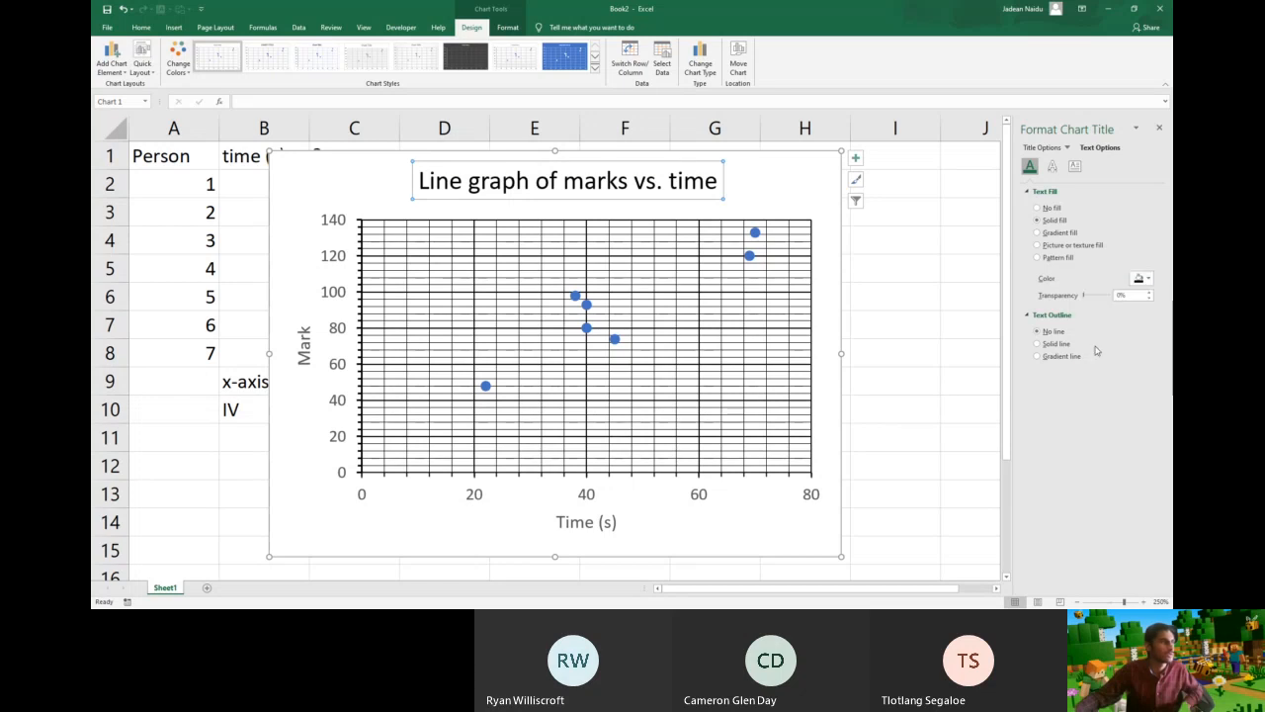
pyautogui.click(1142, 278)
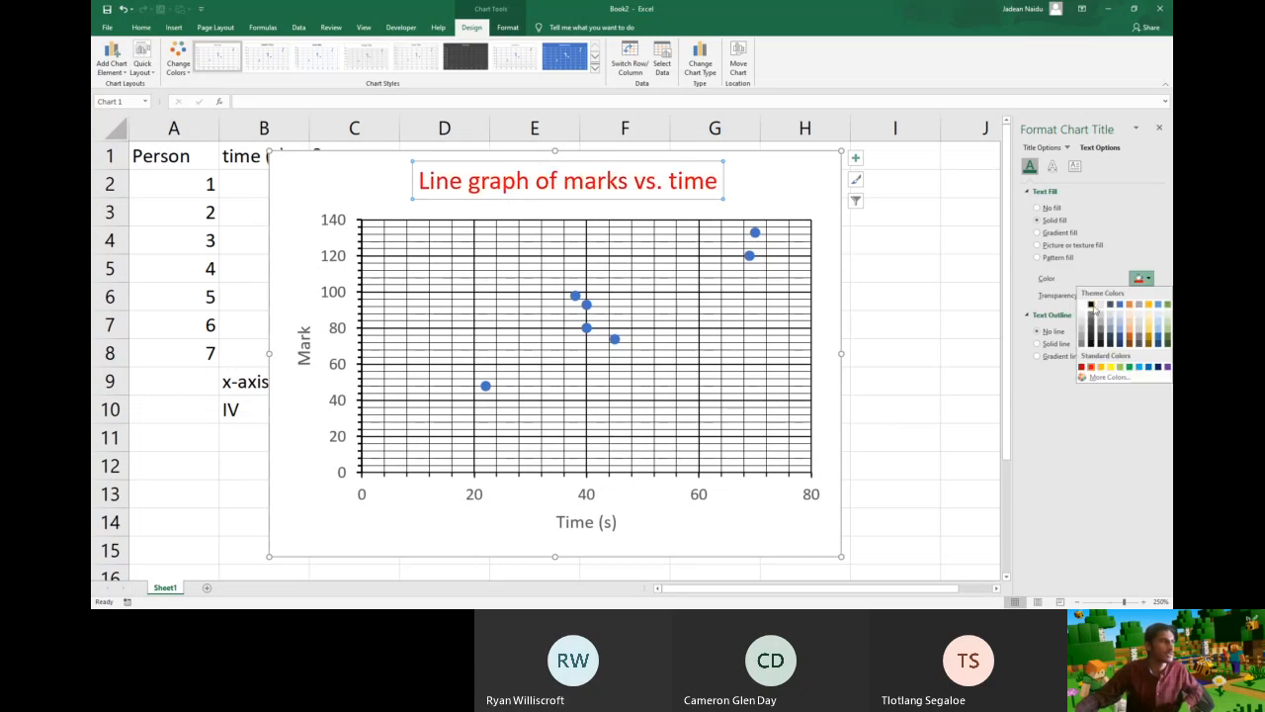
pyautogui.click(1094, 307)
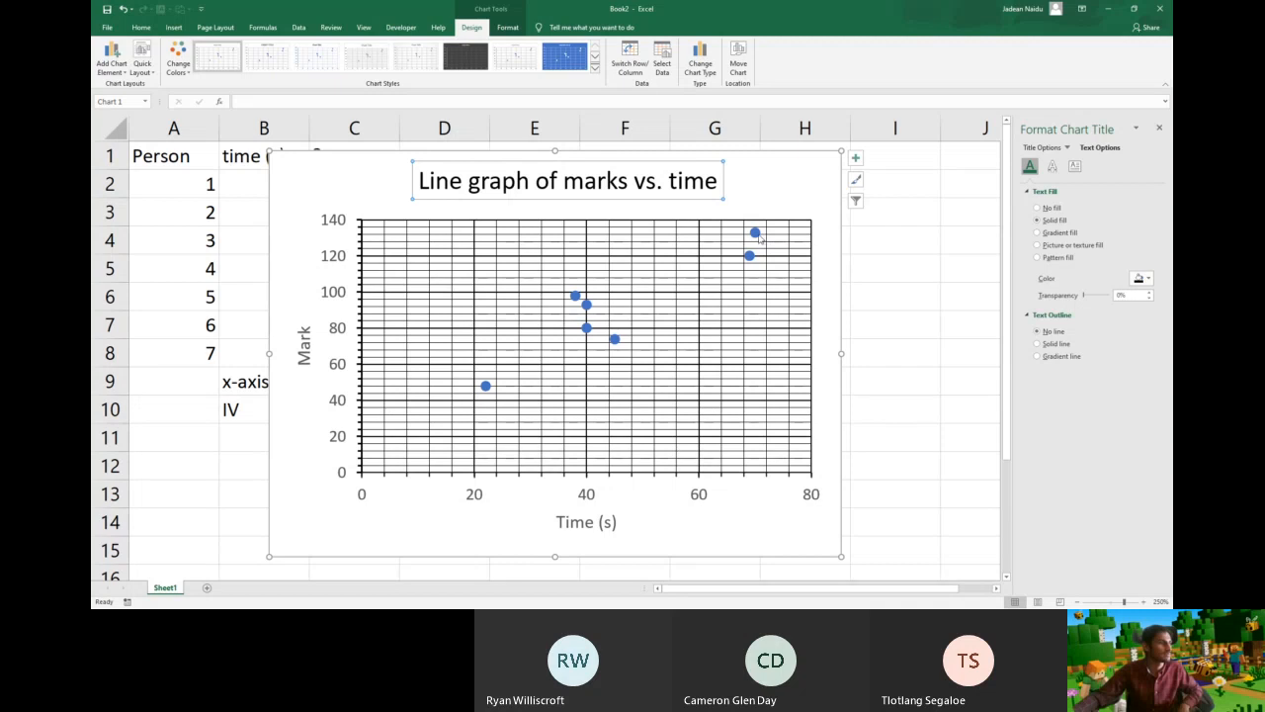
# Select the data series in the scatter chart and set its connecting line to No line
pyautogui.click(755, 233)
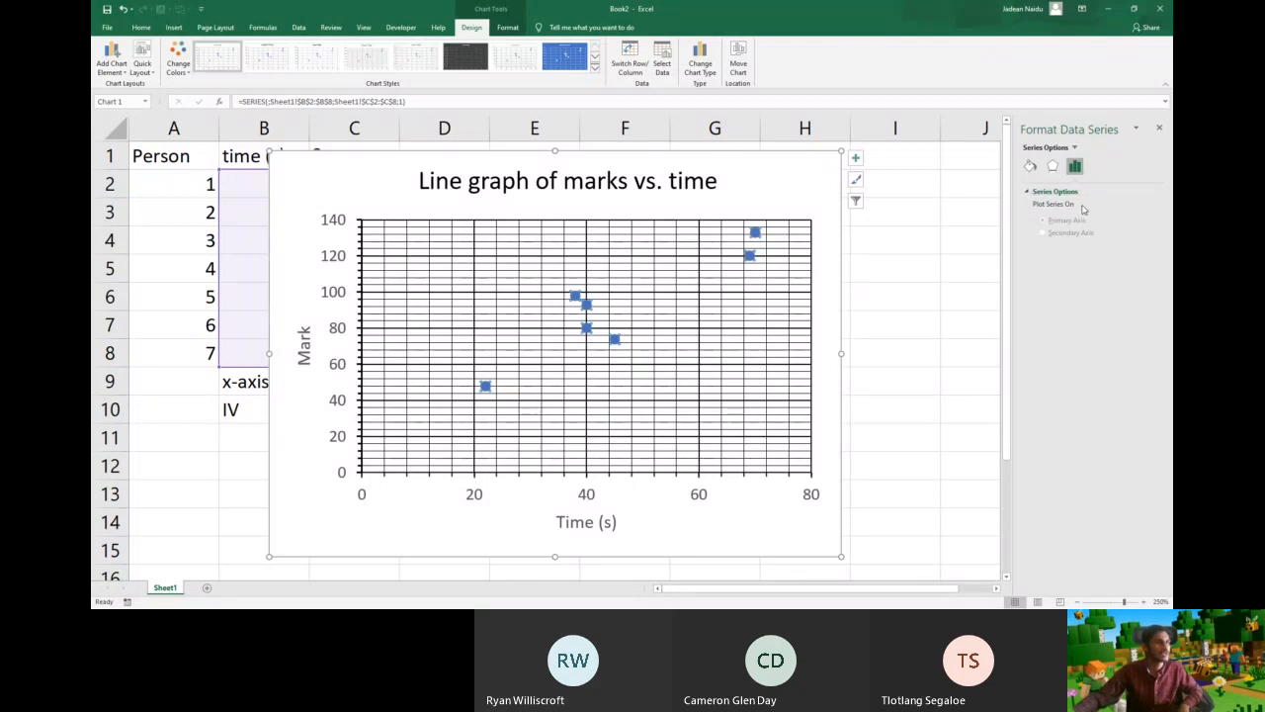
pyautogui.click(1030, 166)
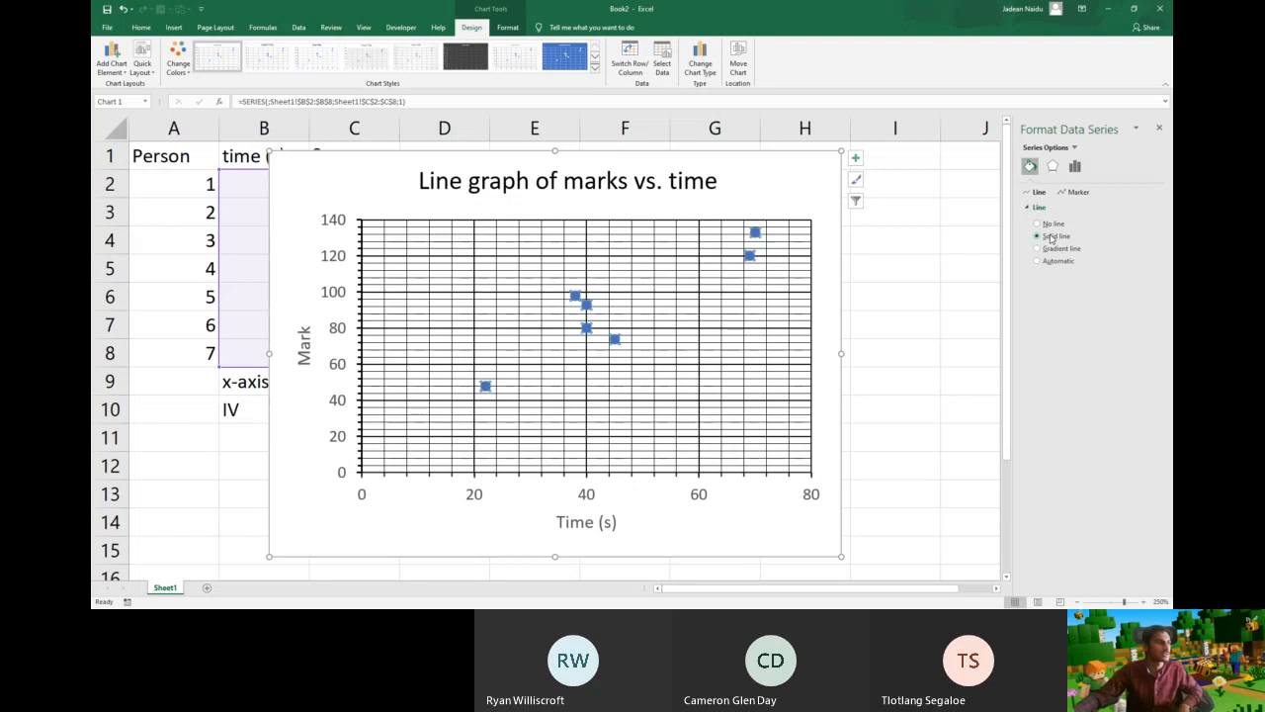
pyautogui.click(1053, 239)
pyautogui.click(1054, 226)
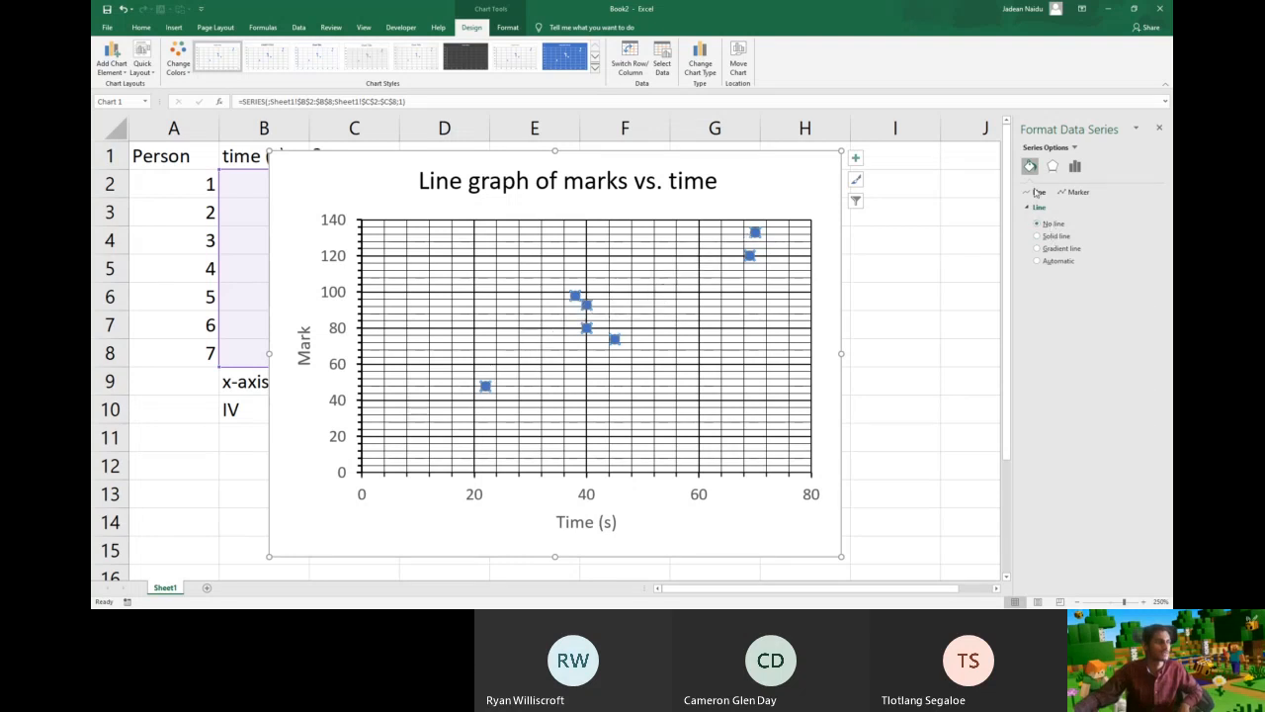
# Change the data series markers to the built-in X-shaped type
pyautogui.click(1075, 192)
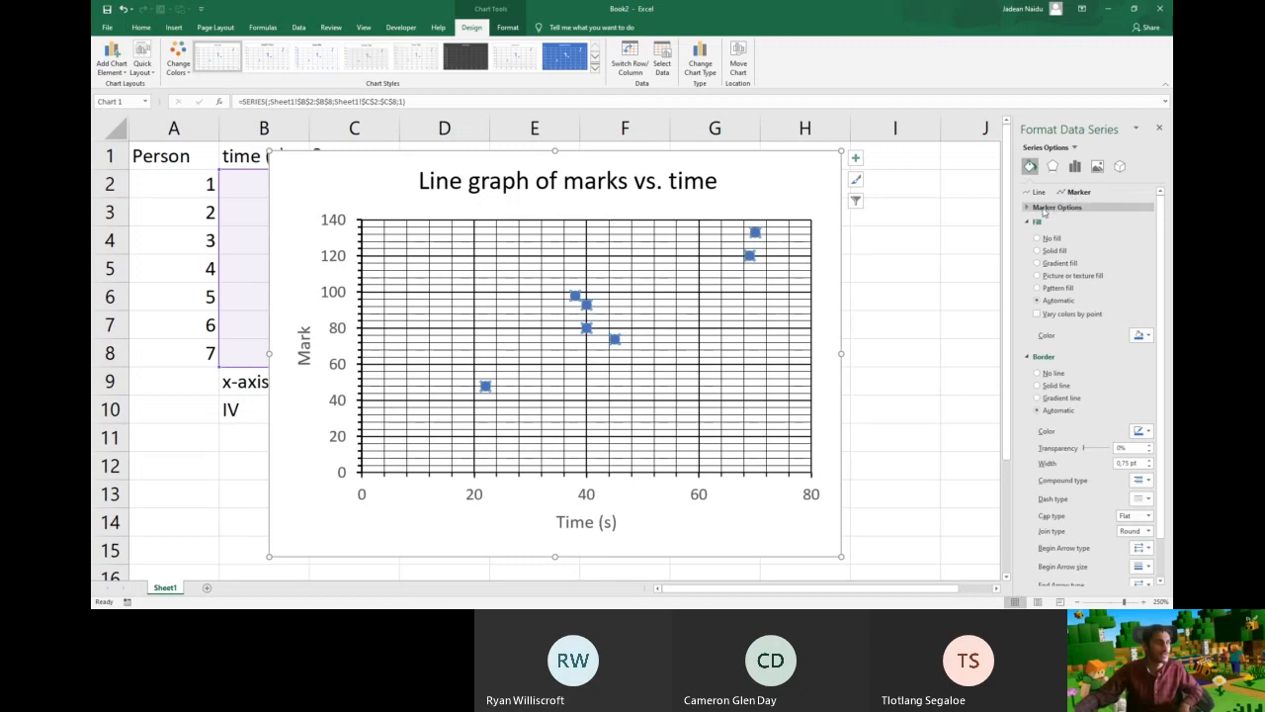
pyautogui.click(1045, 208)
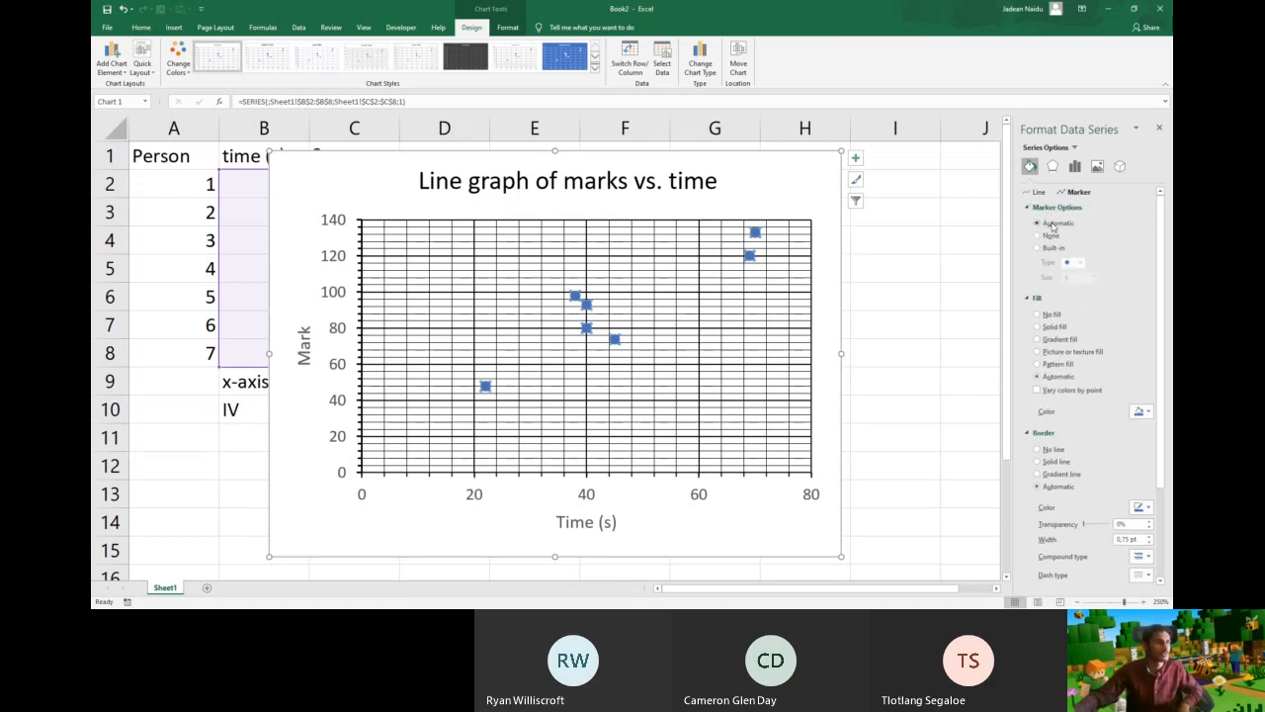
pyautogui.click(1052, 237)
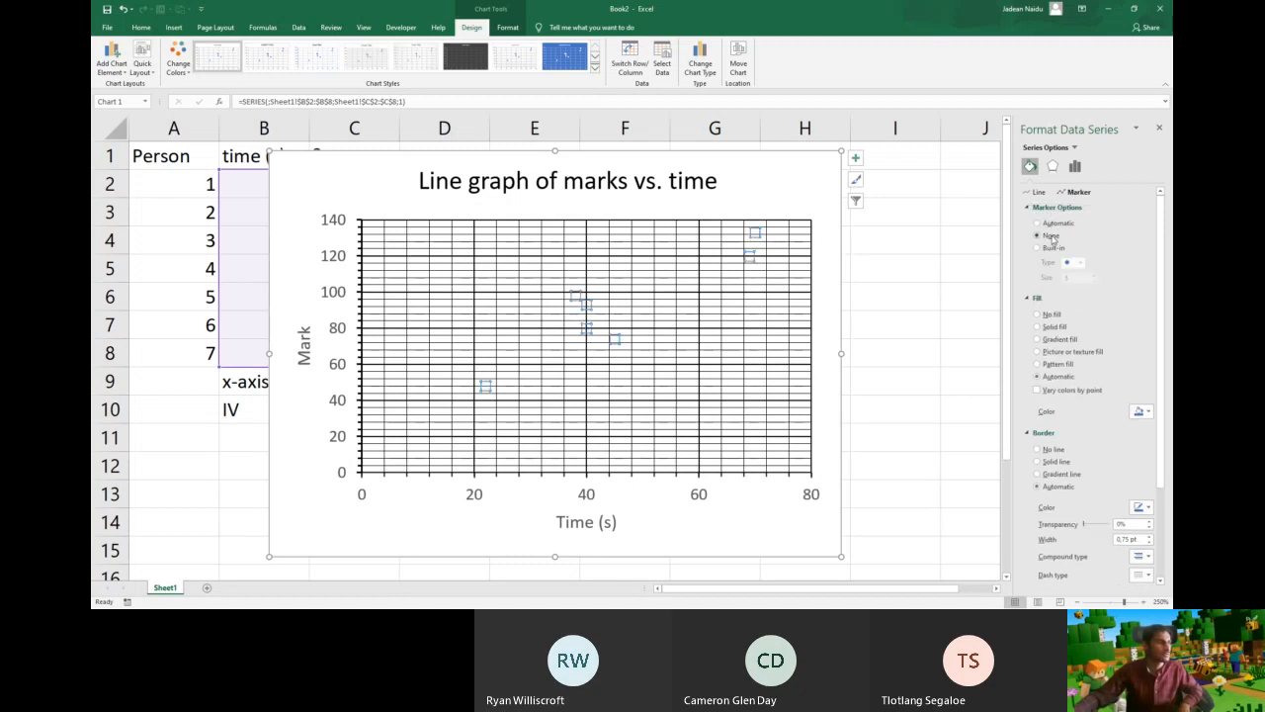
pyautogui.click(1054, 248)
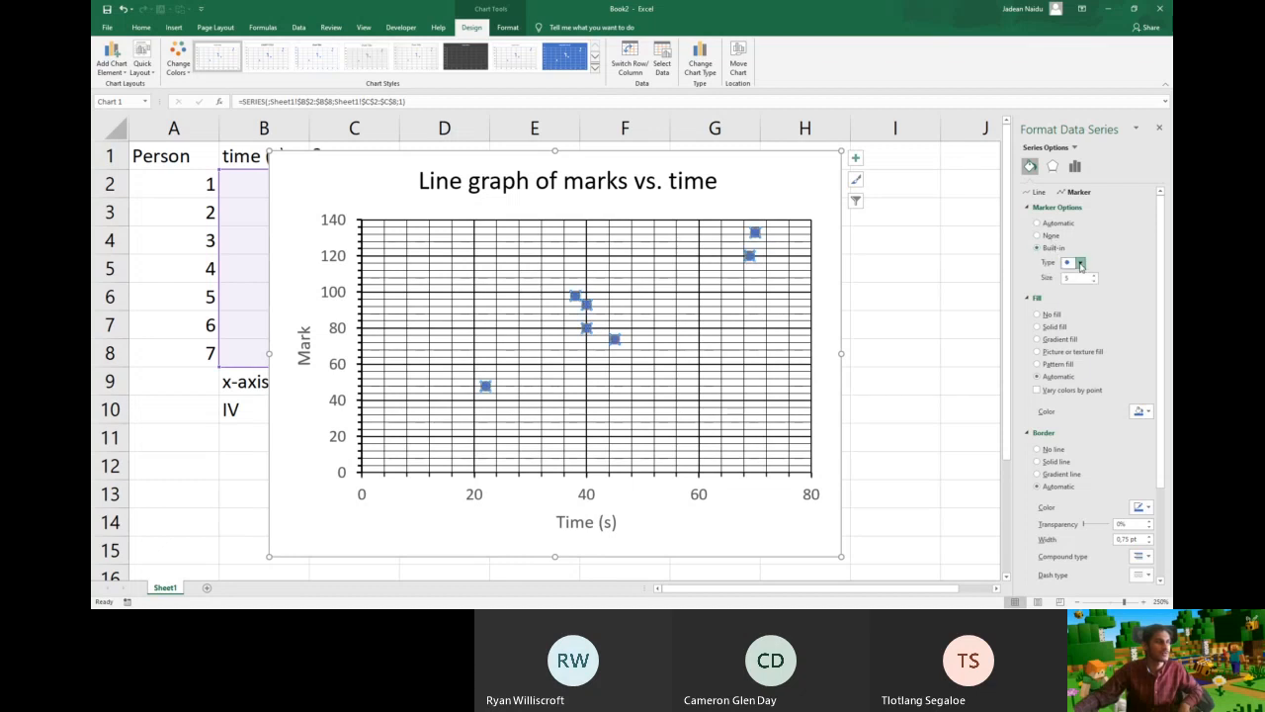
pyautogui.click(1081, 263)
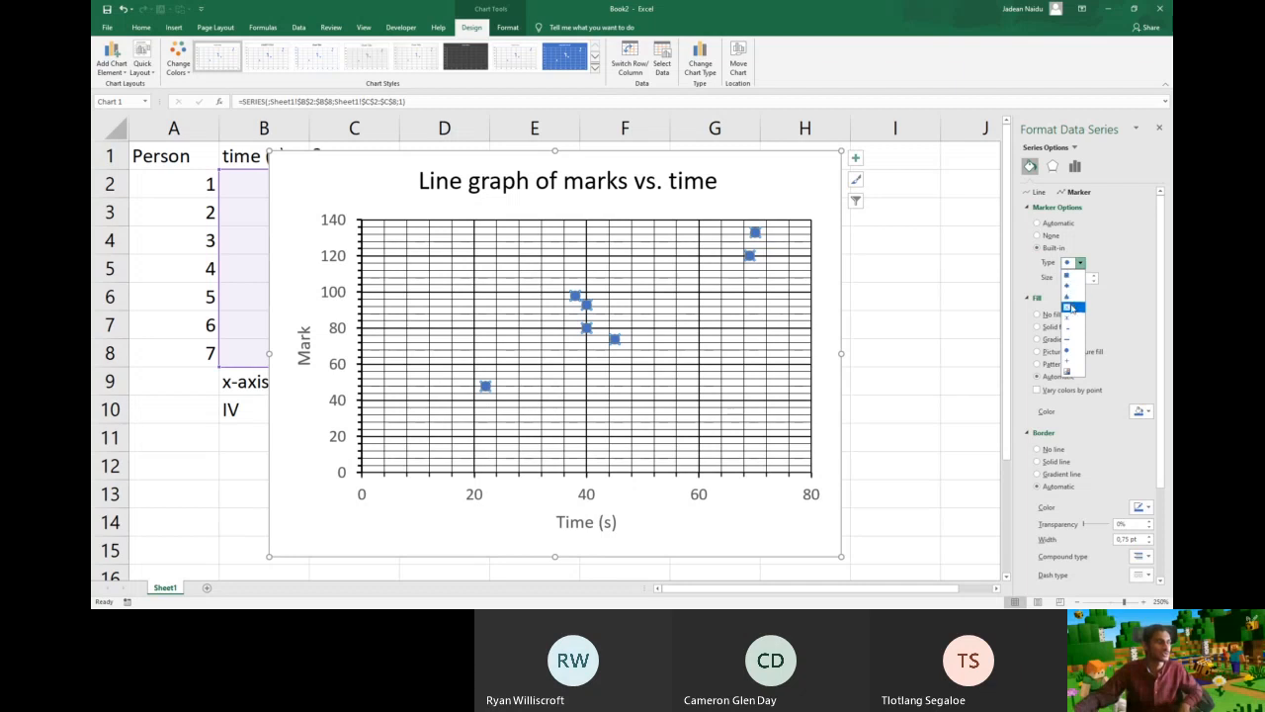
pyautogui.click(1071, 308)
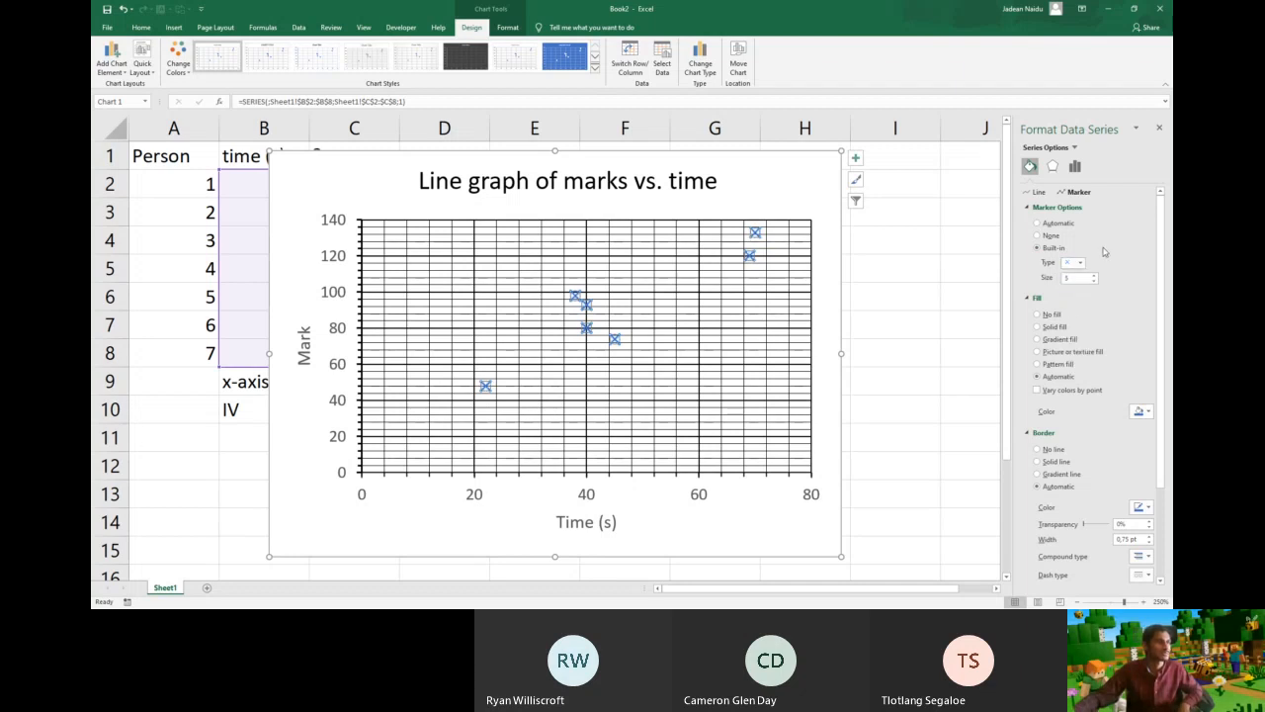
# Try larger sizes for the X markers and bring the size back to 5
pyautogui.click(1095, 276)
pyautogui.click(1096, 276)
pyautogui.click(1095, 276)
pyautogui.click(1096, 276)
pyautogui.click(1096, 276)
pyautogui.click(1095, 284)
pyautogui.click(1094, 284)
pyautogui.click(1095, 283)
pyautogui.click(1094, 283)
pyautogui.click(1095, 283)
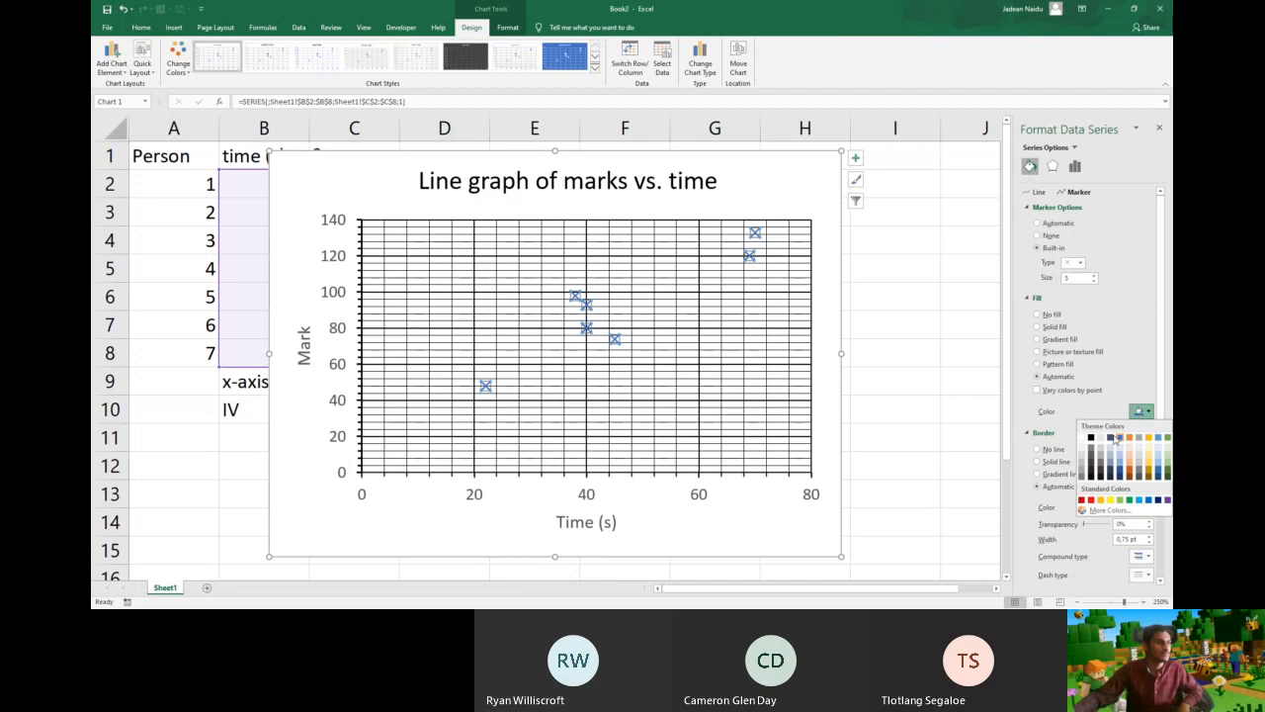
# Try solid red and white fills on the X markers and settle on No fill
pyautogui.click(1085, 501)
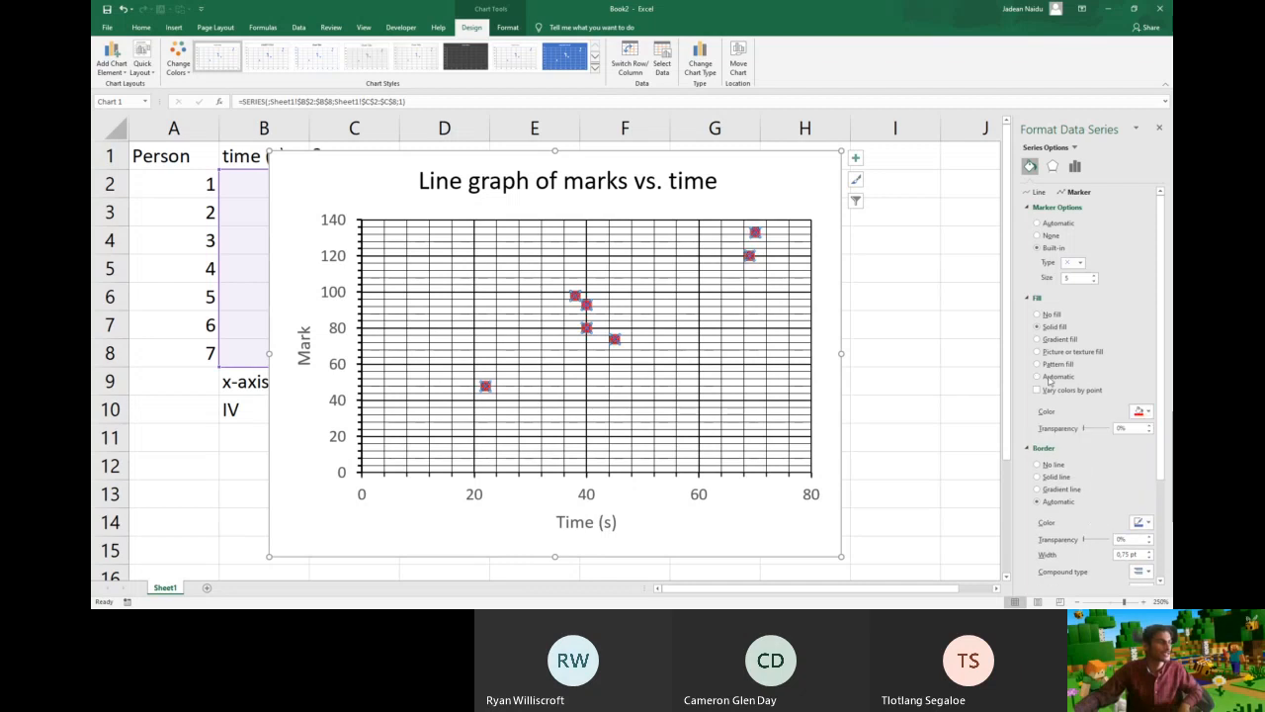
pyautogui.click(1142, 415)
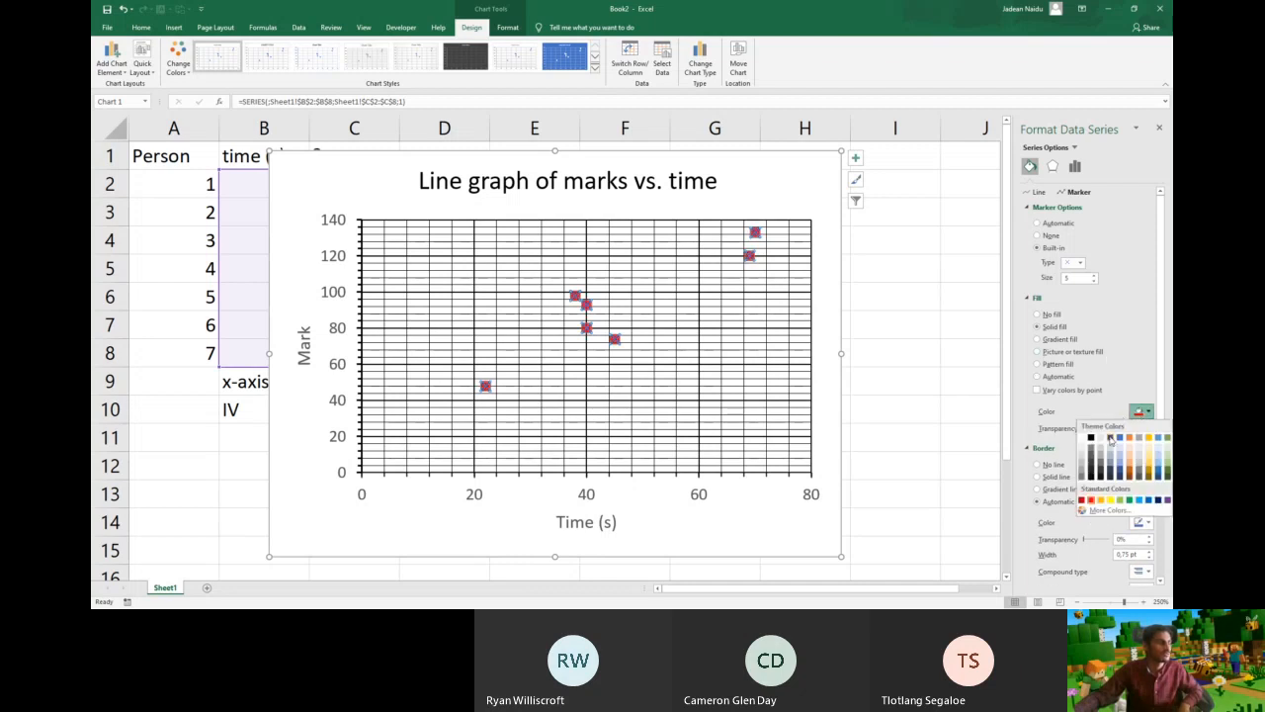
pyautogui.click(1084, 438)
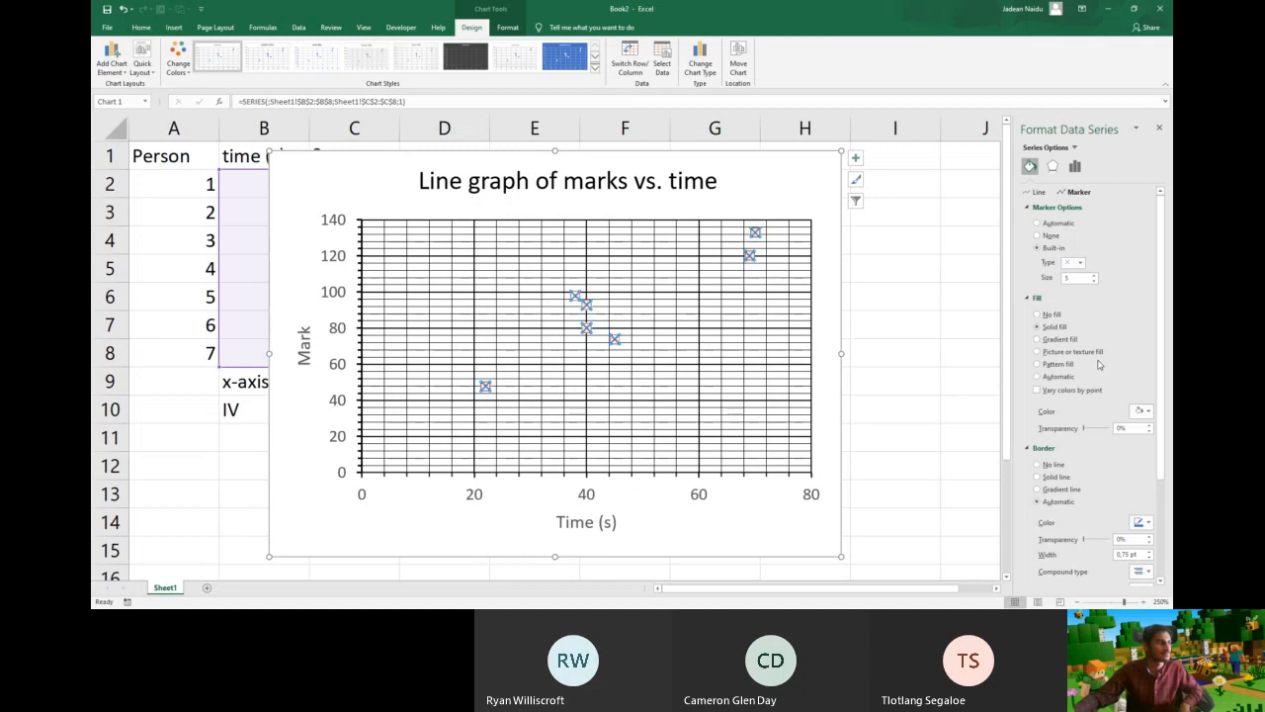
pyautogui.click(1046, 313)
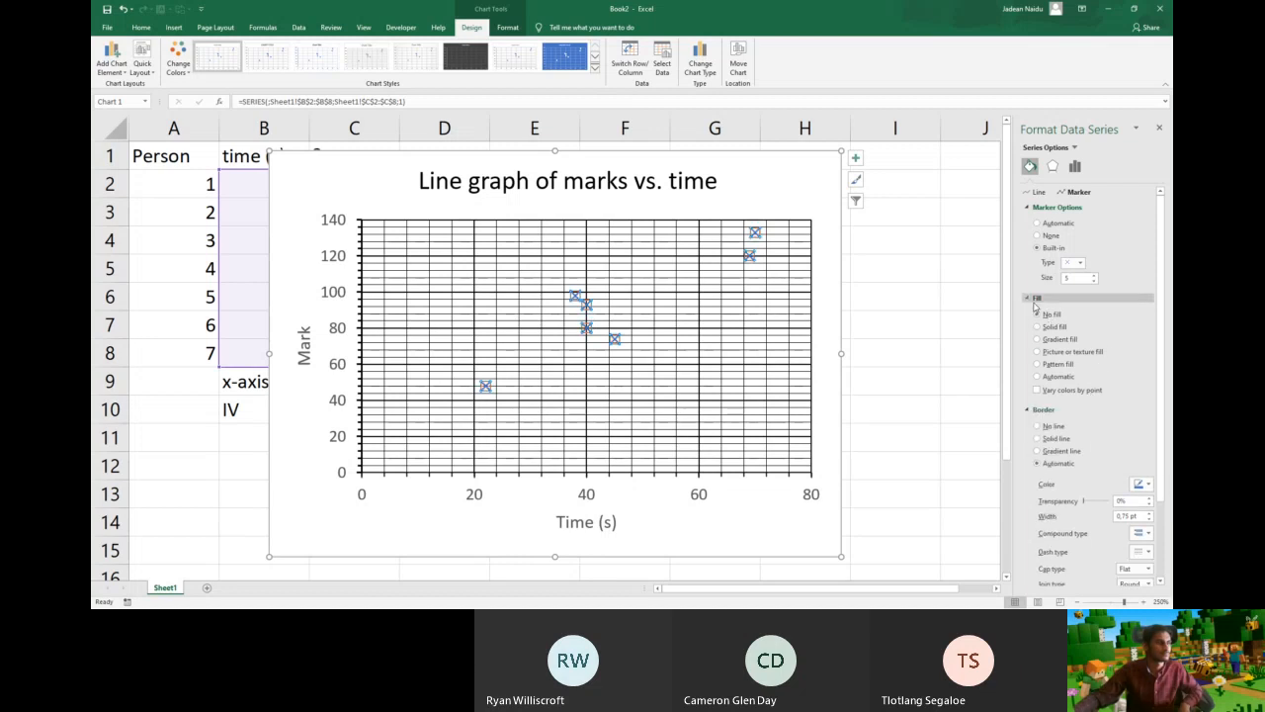
# Give the X markers a solid red border after trying black, and deselect the chart
pyautogui.scroll(-2, 1053, 400)
pyautogui.scroll(-2, 1053, 400)
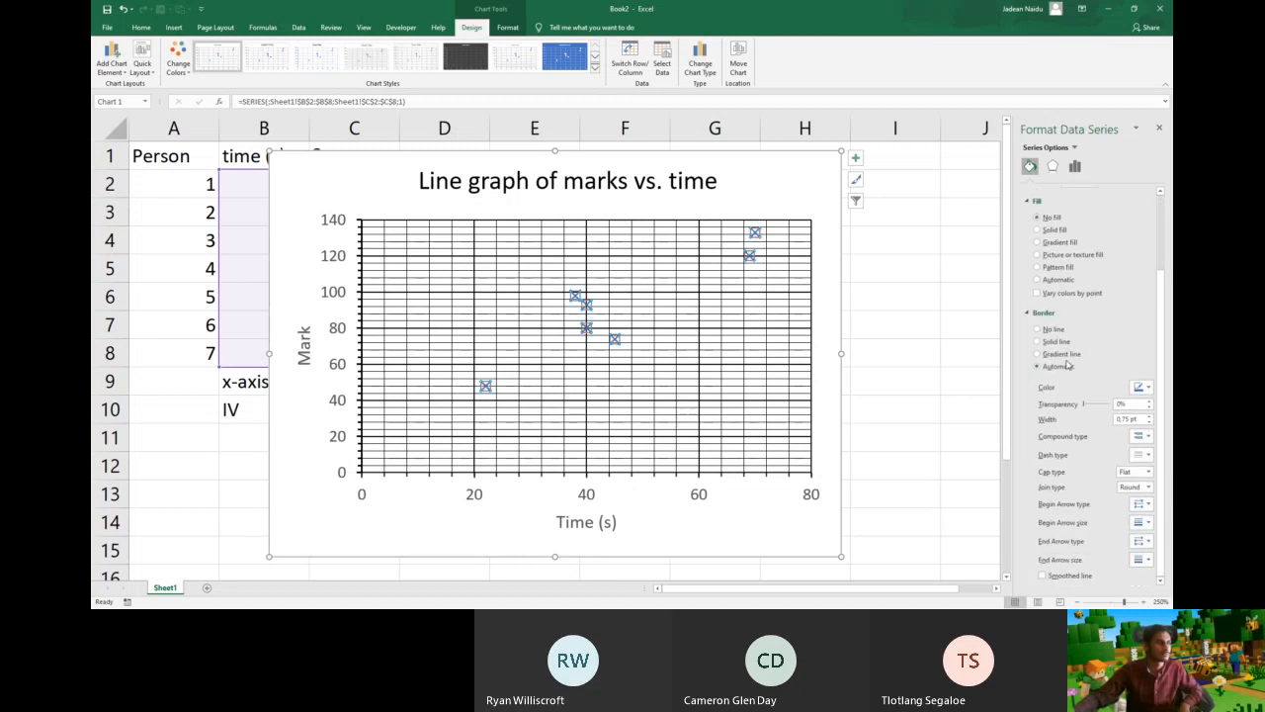
pyautogui.scroll(3, 1066, 365)
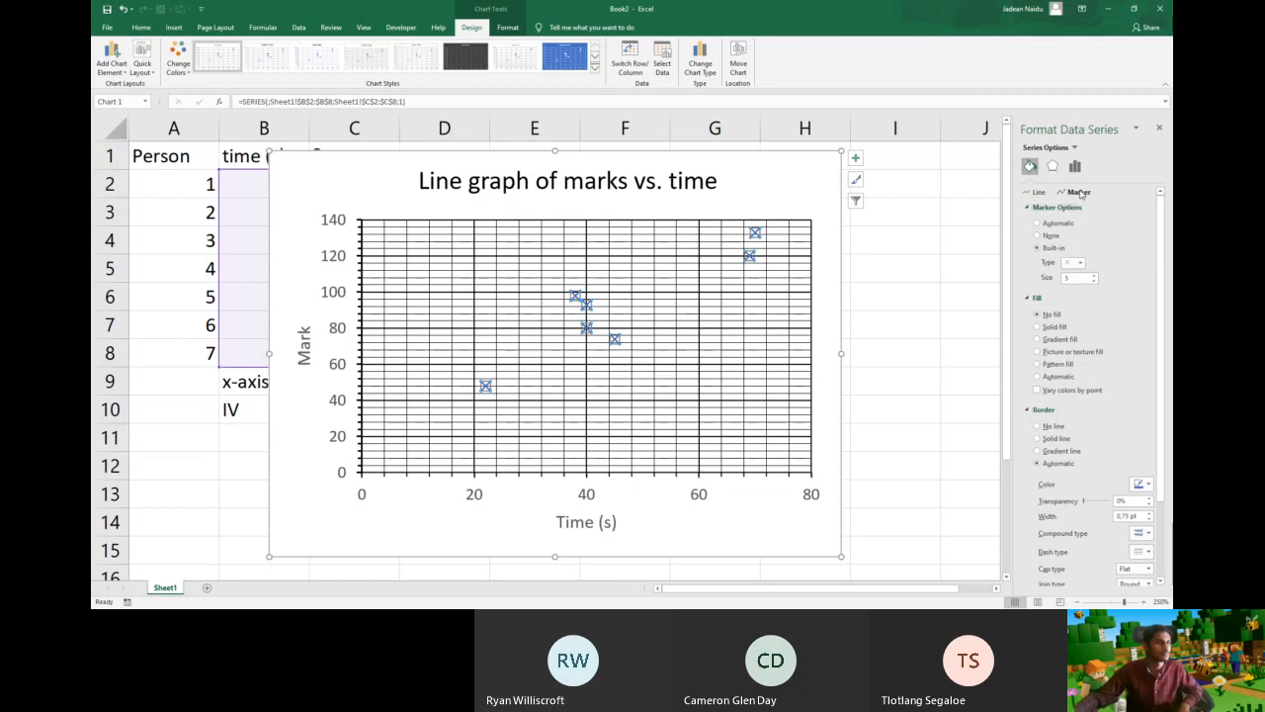
pyautogui.scroll(-3, 1087, 267)
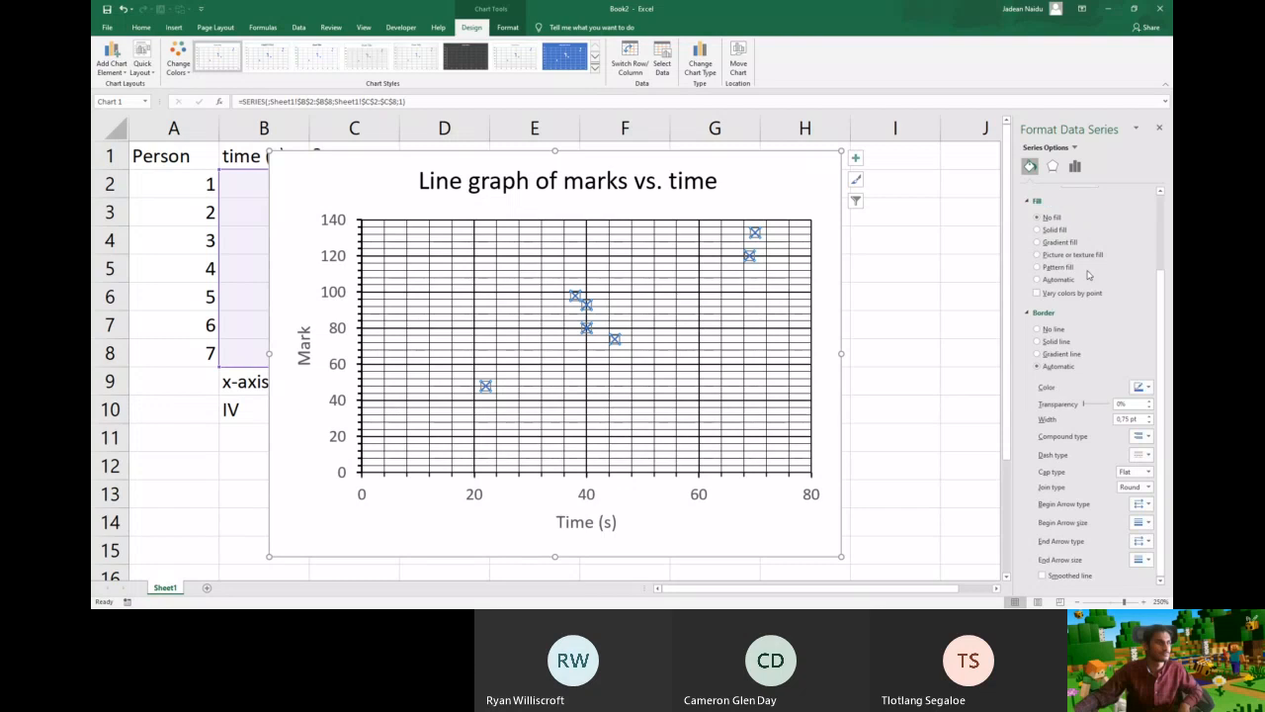
pyautogui.click(1142, 389)
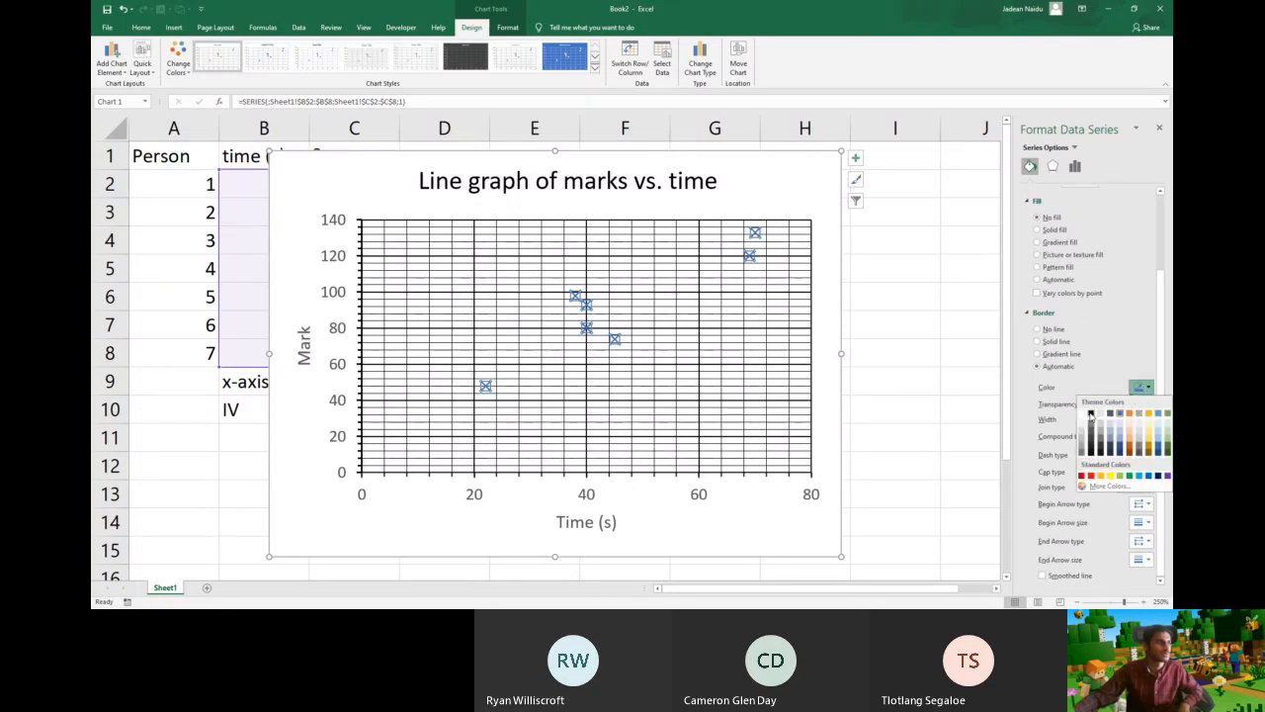
pyautogui.click(1091, 415)
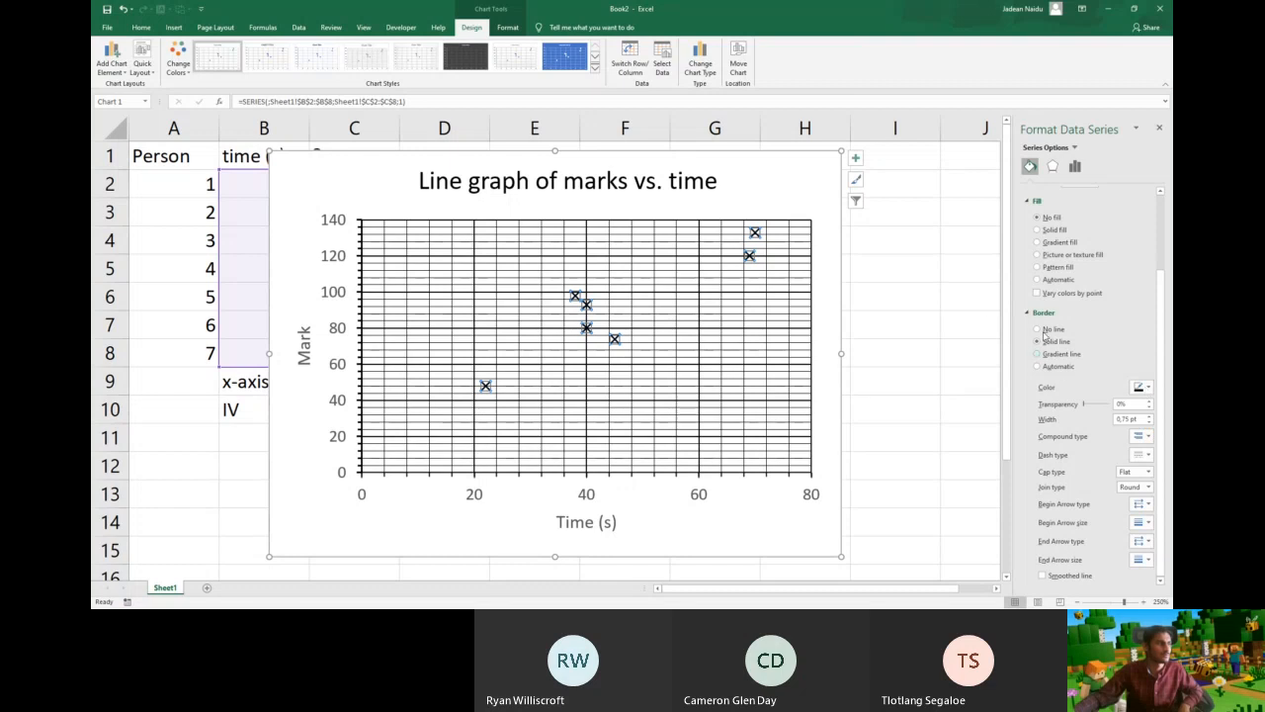
pyautogui.click(1143, 390)
pyautogui.click(1091, 475)
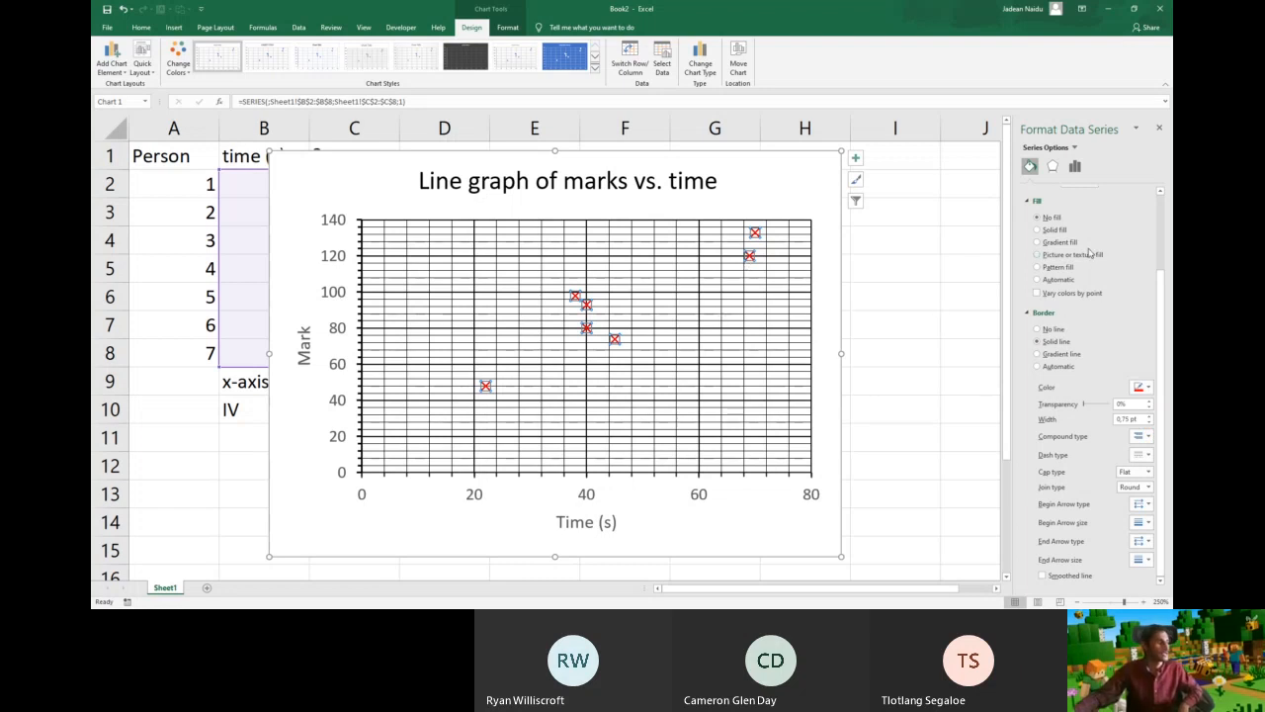
pyautogui.click(886, 264)
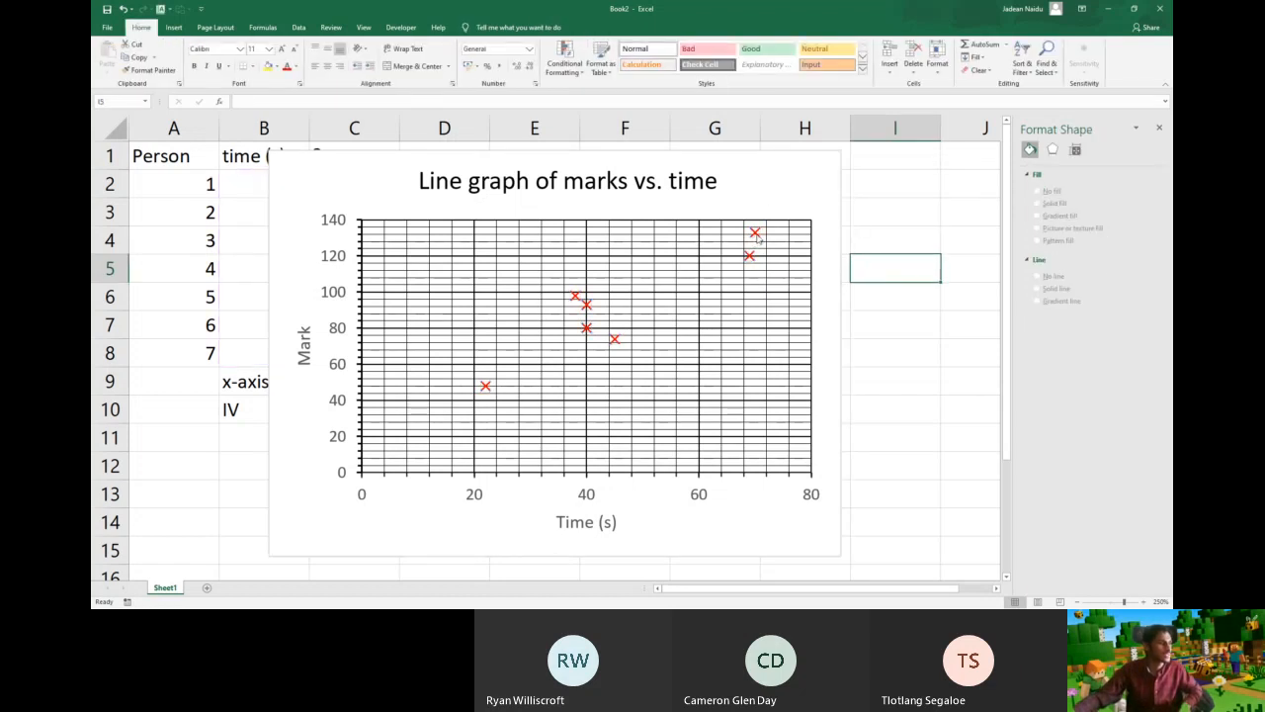
# Add a linear trendline to the data series
pyautogui.click(756, 236)
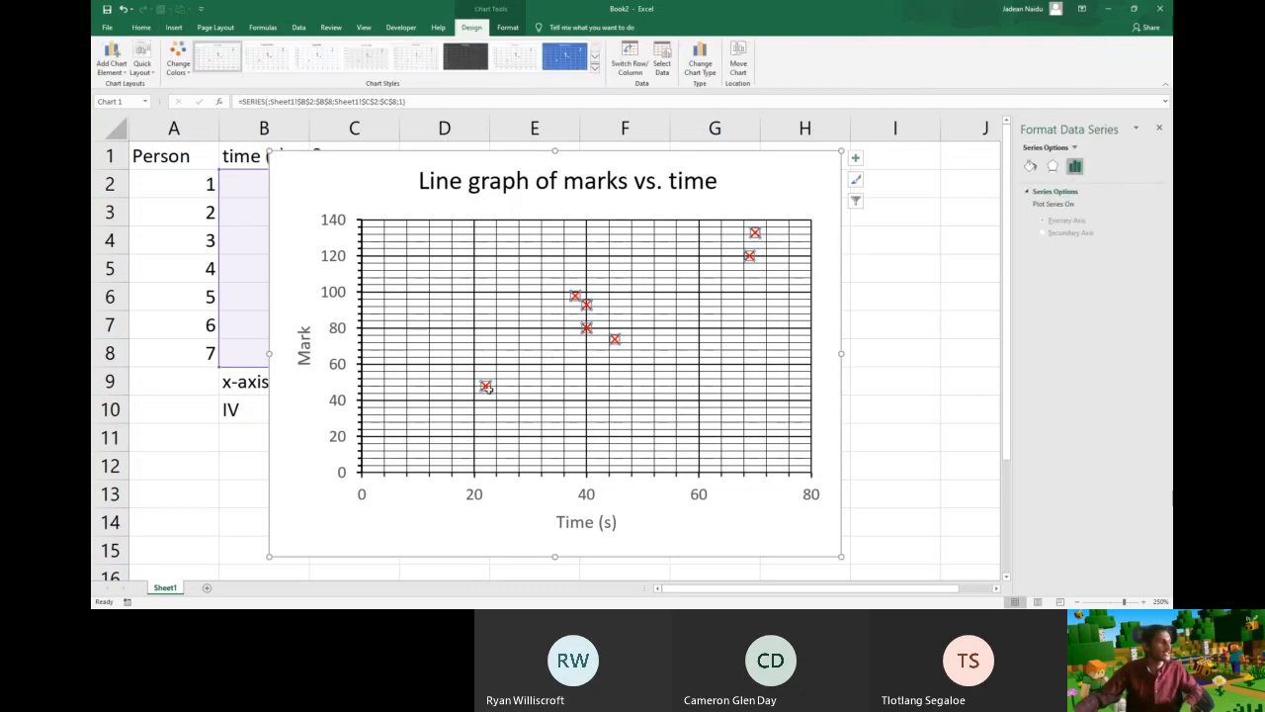
pyautogui.click(109, 69)
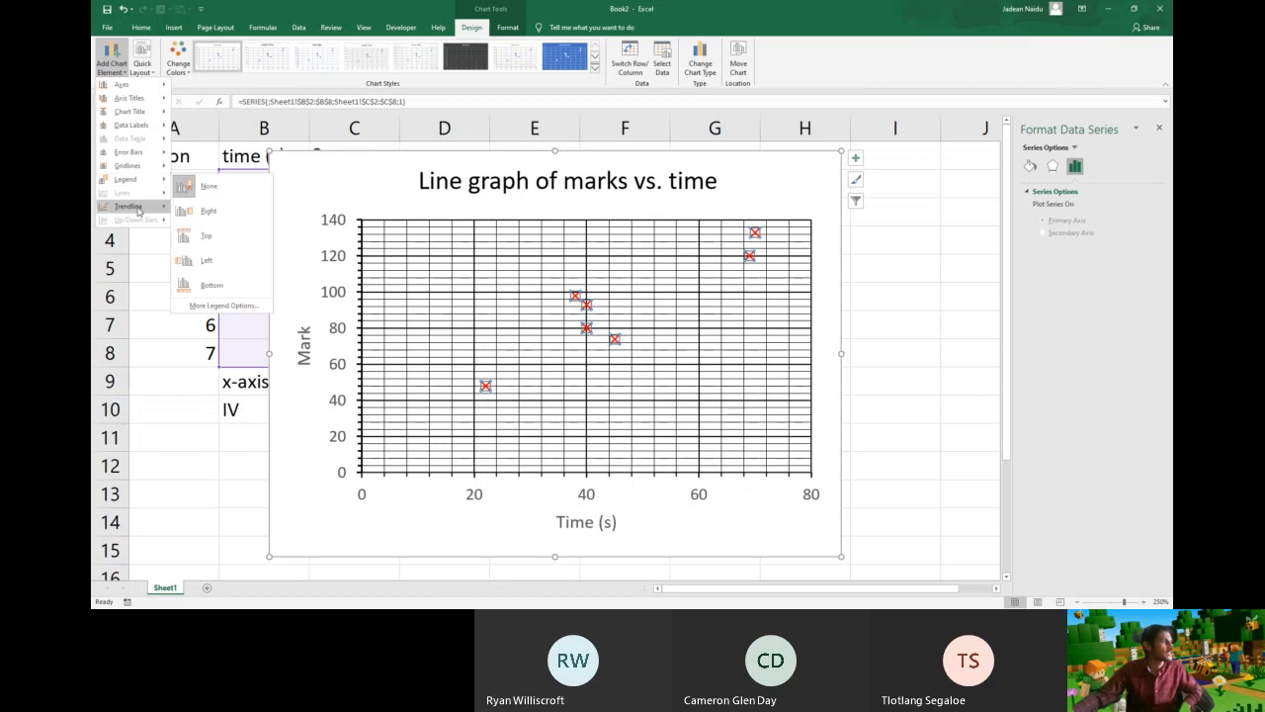
pyautogui.moveTo(139, 210)
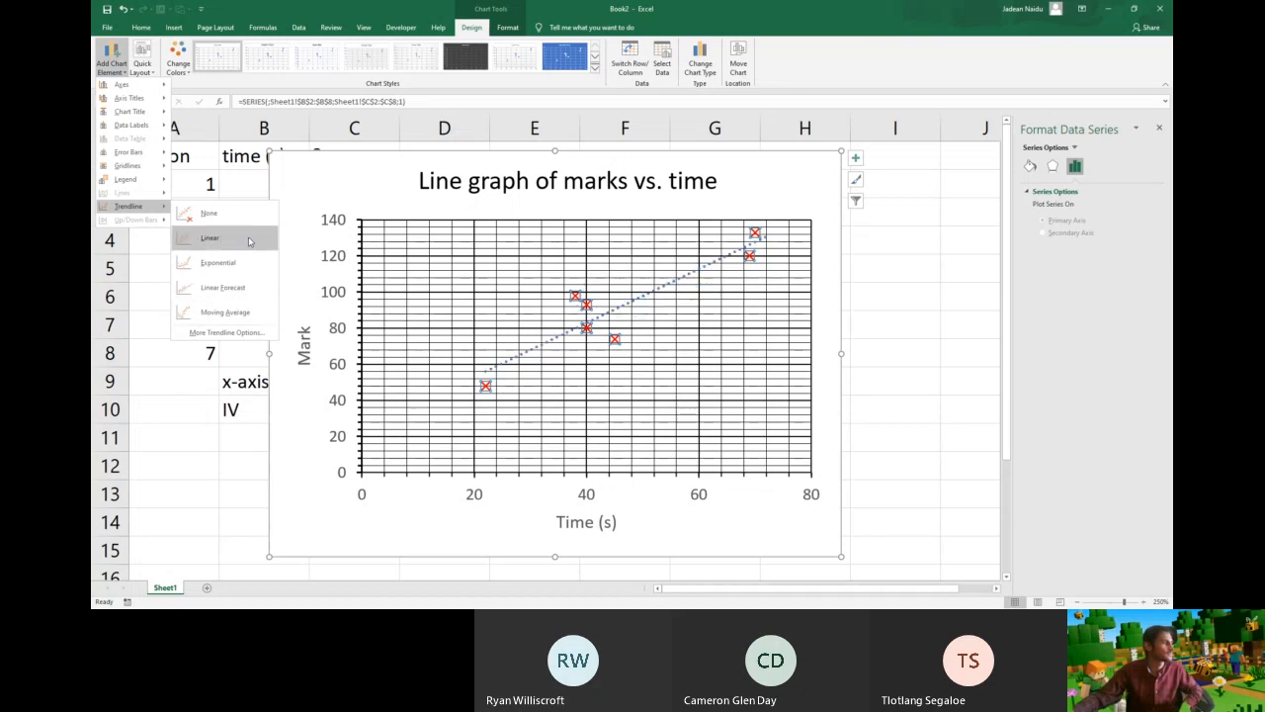
pyautogui.click(247, 239)
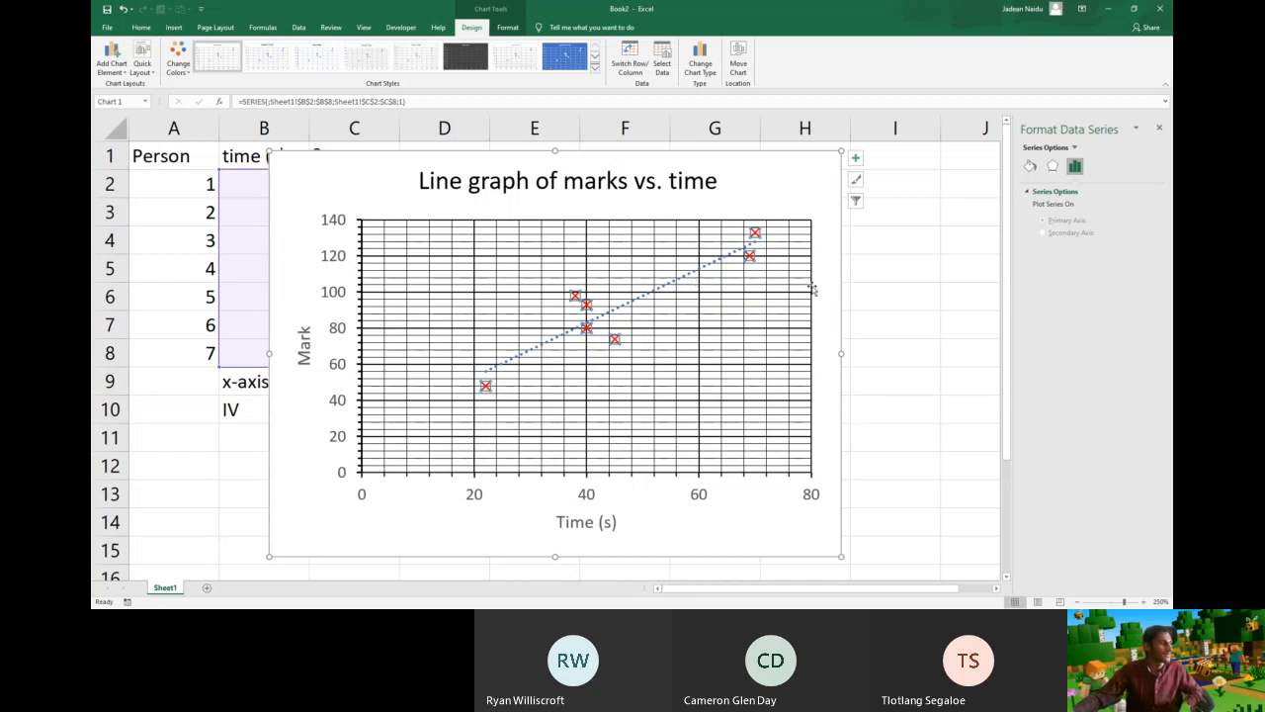
# Try the exponential, logarithmic, polynomial and power types on the trendline and return it to linear
pyautogui.click(690, 279)
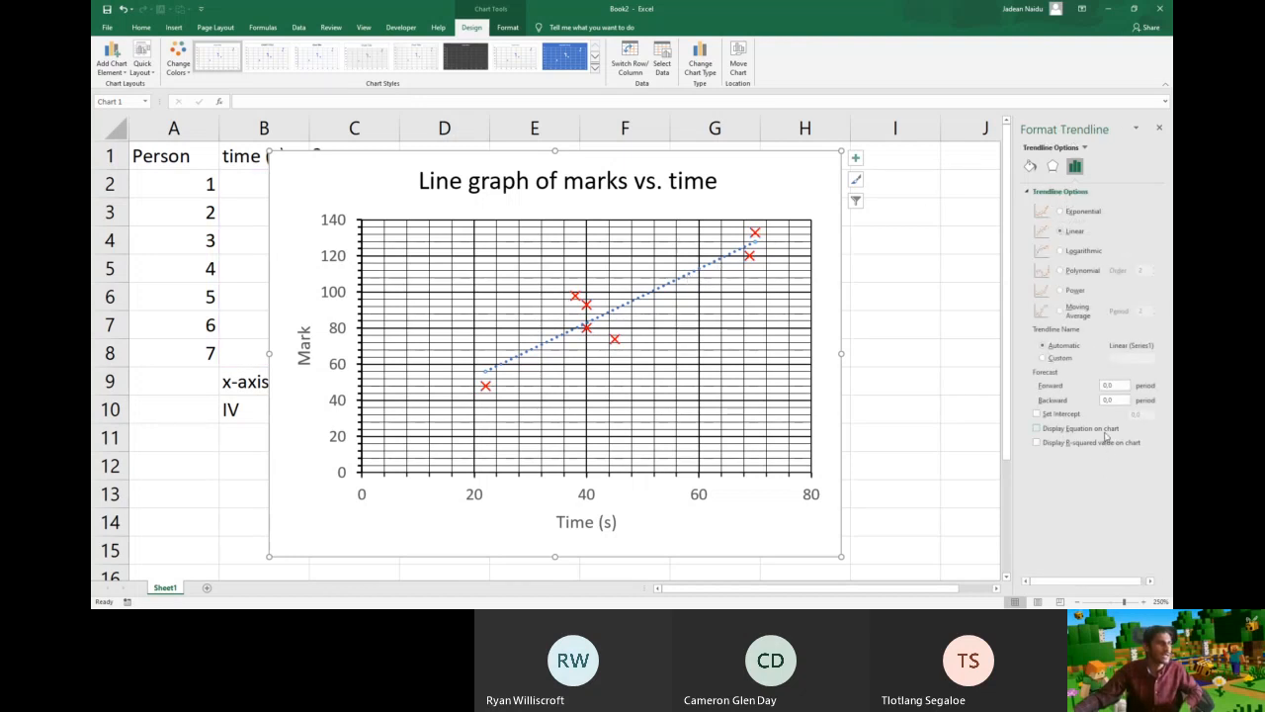
pyautogui.click(1083, 212)
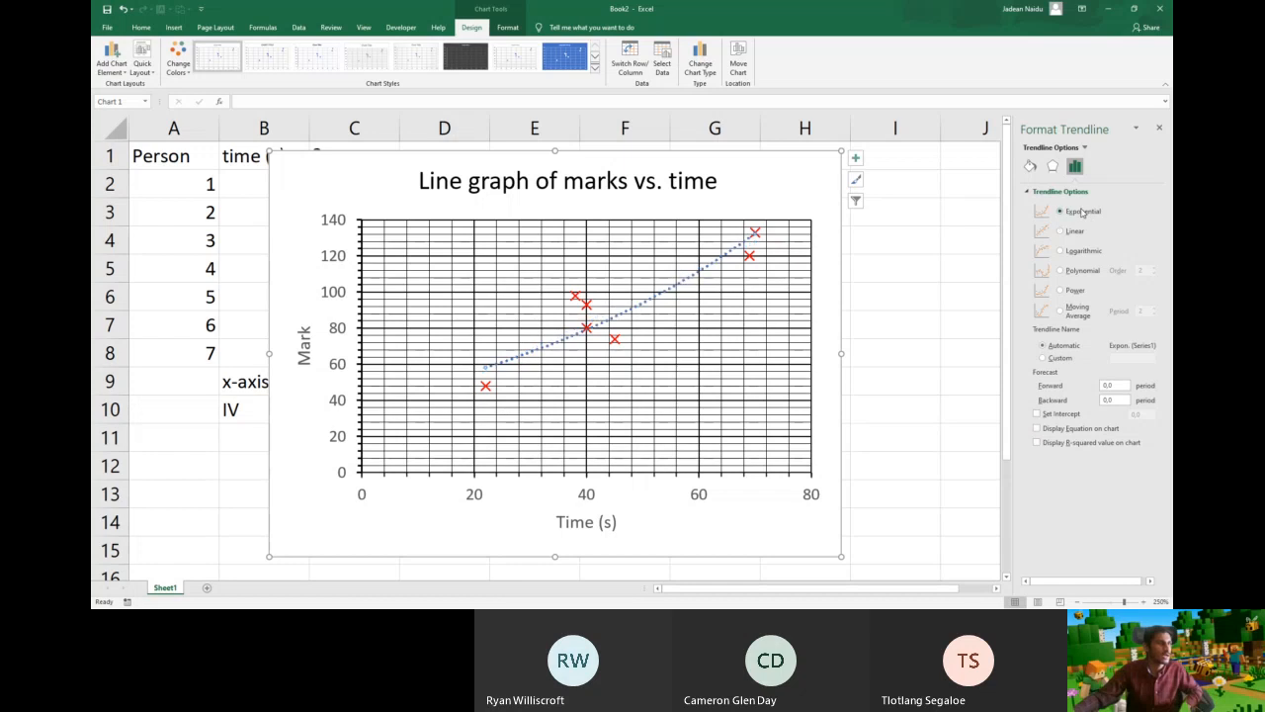
pyautogui.click(1075, 231)
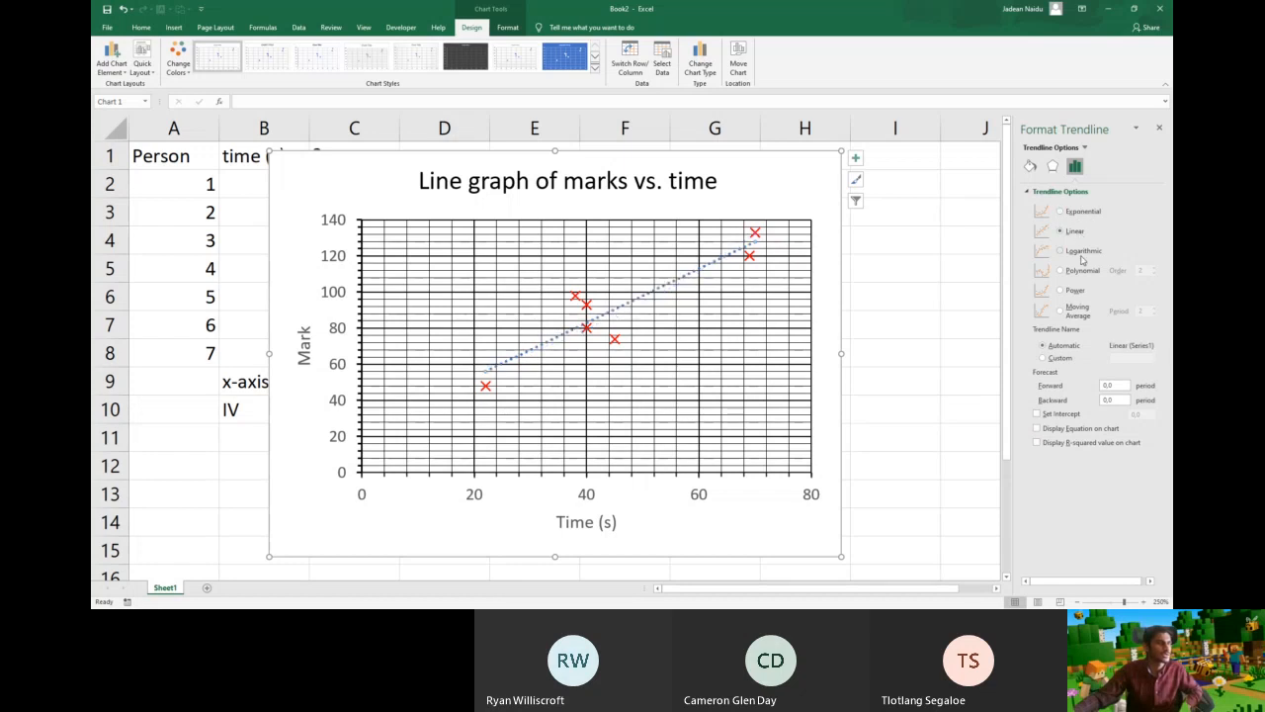
pyautogui.click(1084, 253)
pyautogui.click(1080, 270)
pyautogui.click(1080, 290)
pyautogui.click(1079, 233)
# Set the linear trendline's forward forecast to 20 periods
pyautogui.click(1108, 384)
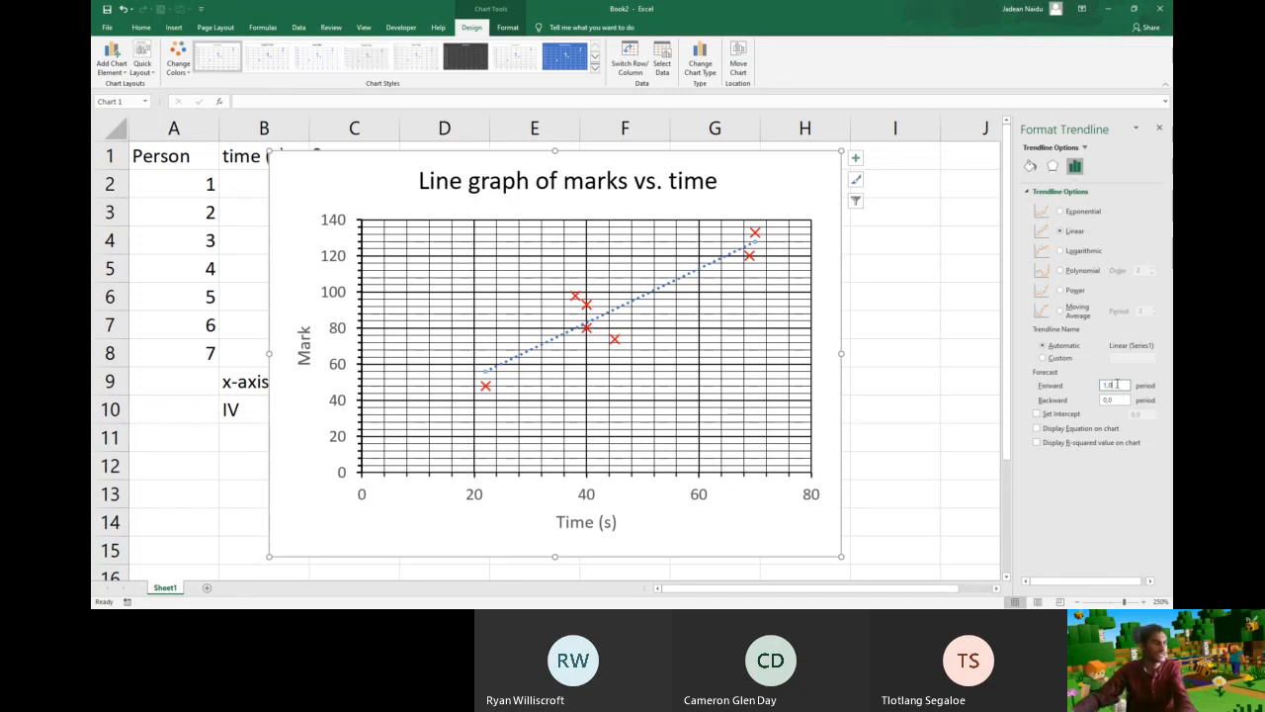
pyautogui.click(923, 324)
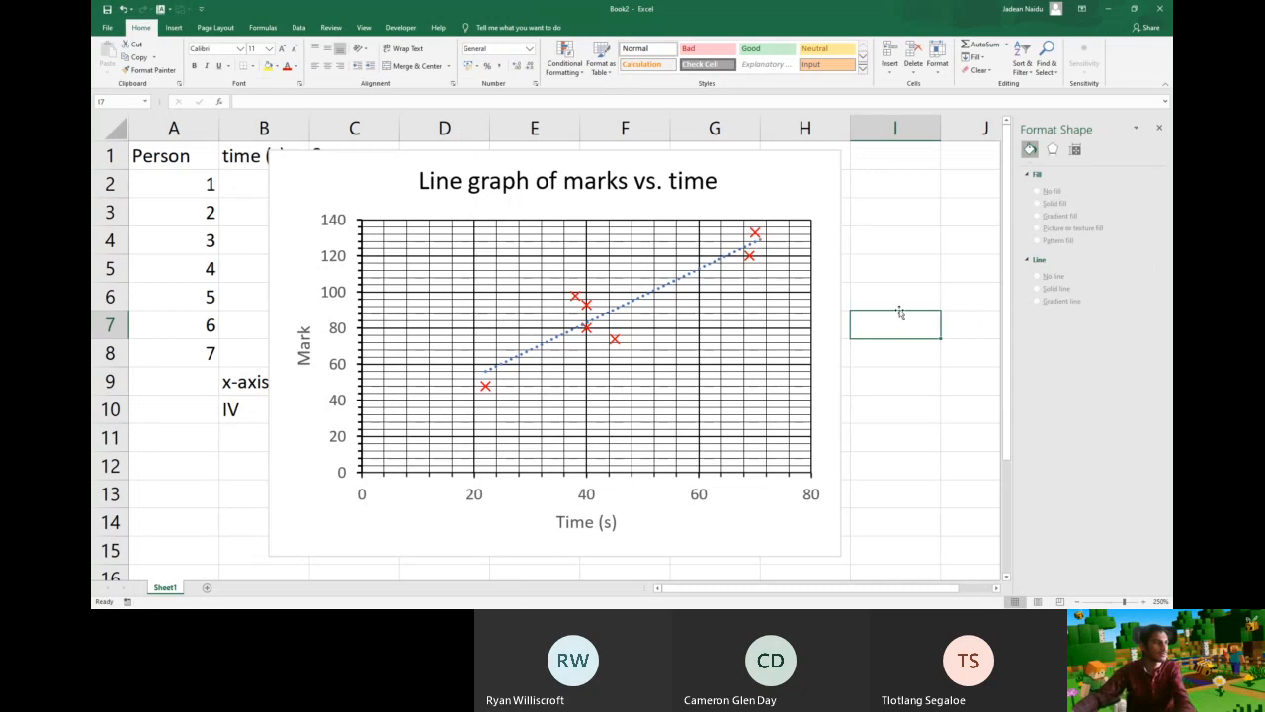
pyautogui.click(726, 263)
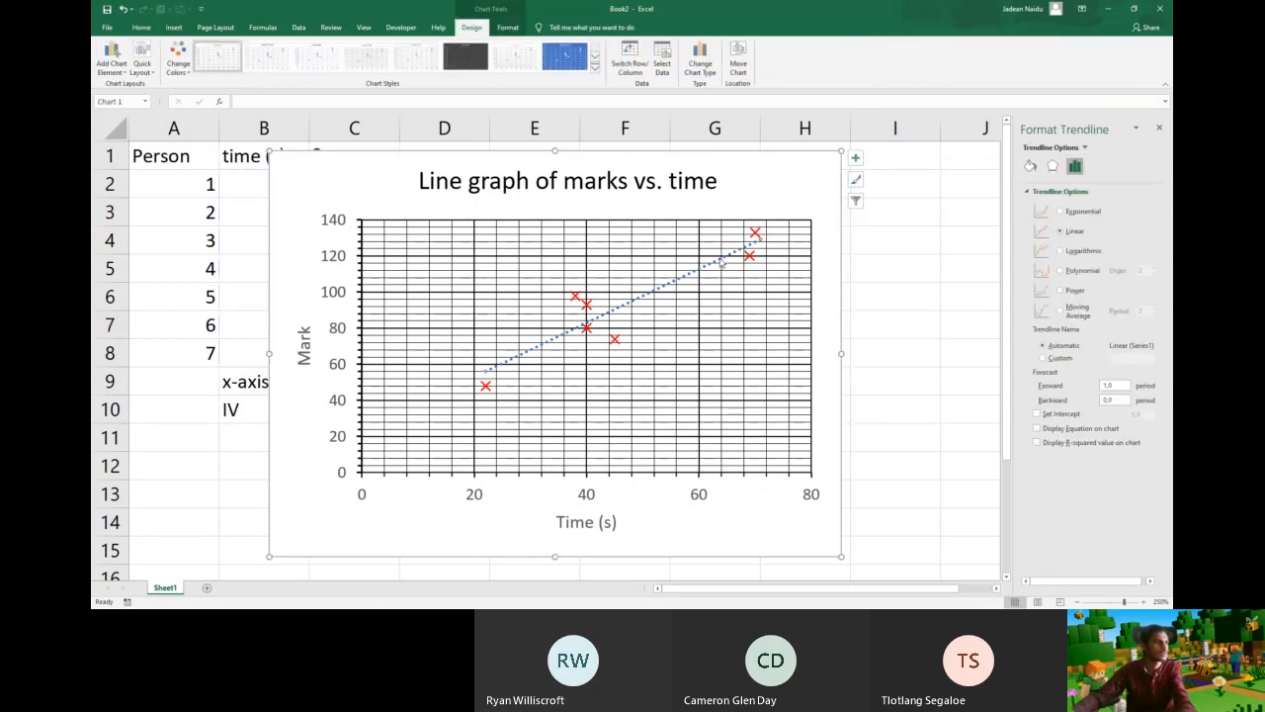
pyautogui.click(1110, 384)
pyautogui.write('1')
pyautogui.moveTo(1115, 384); pyautogui.dragTo(1085, 386)
pyautogui.write('20')
pyautogui.click(897, 345)
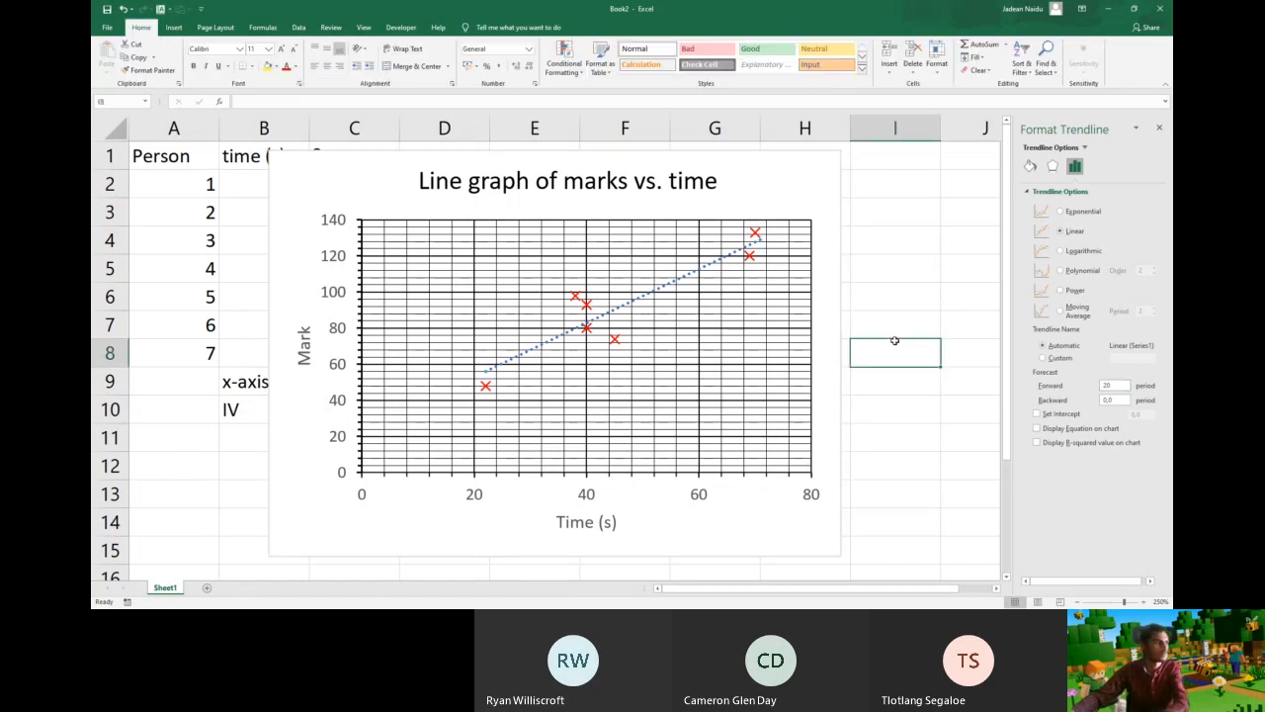
# Reset the linear trendline's forward forecast to 0 periods and set its backward forecast to 20 periods
pyautogui.click(717, 273)
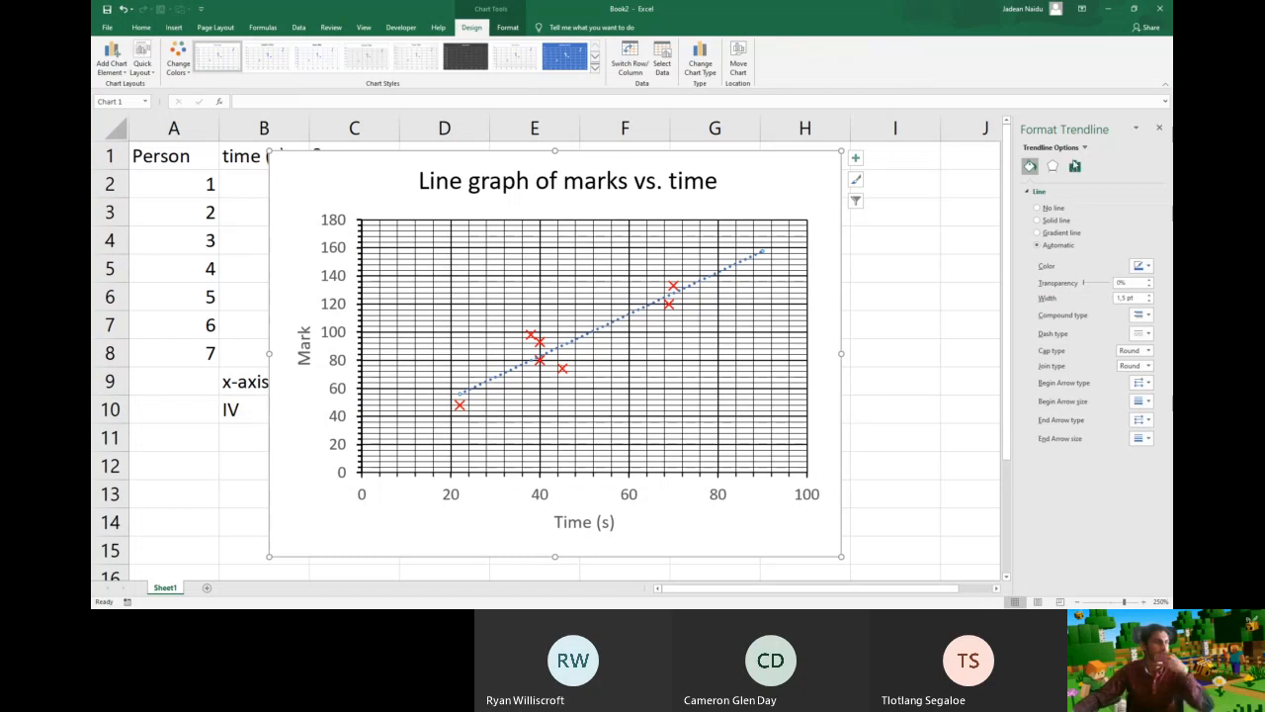
pyautogui.click(1076, 165)
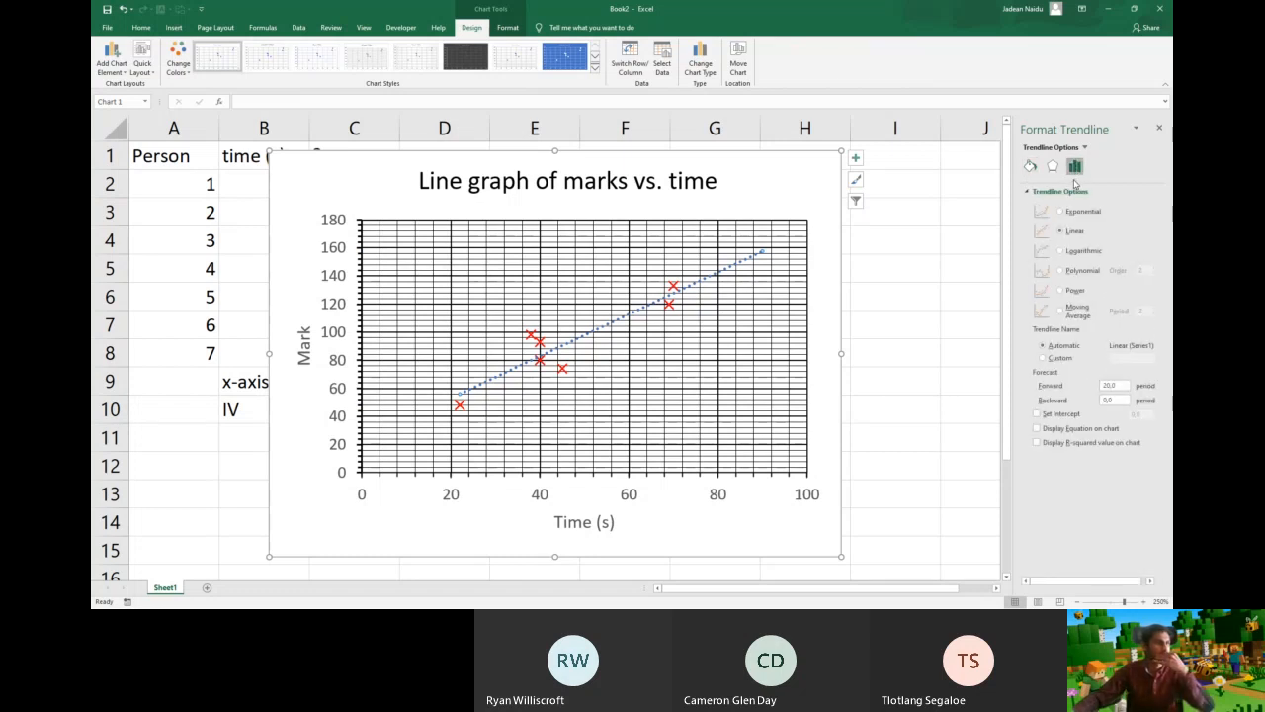
pyautogui.moveTo(1122, 386); pyautogui.dragTo(1049, 392)
pyautogui.write('0')
pyautogui.click(1119, 398)
pyautogui.moveTo(1127, 398); pyautogui.dragTo(1101, 395)
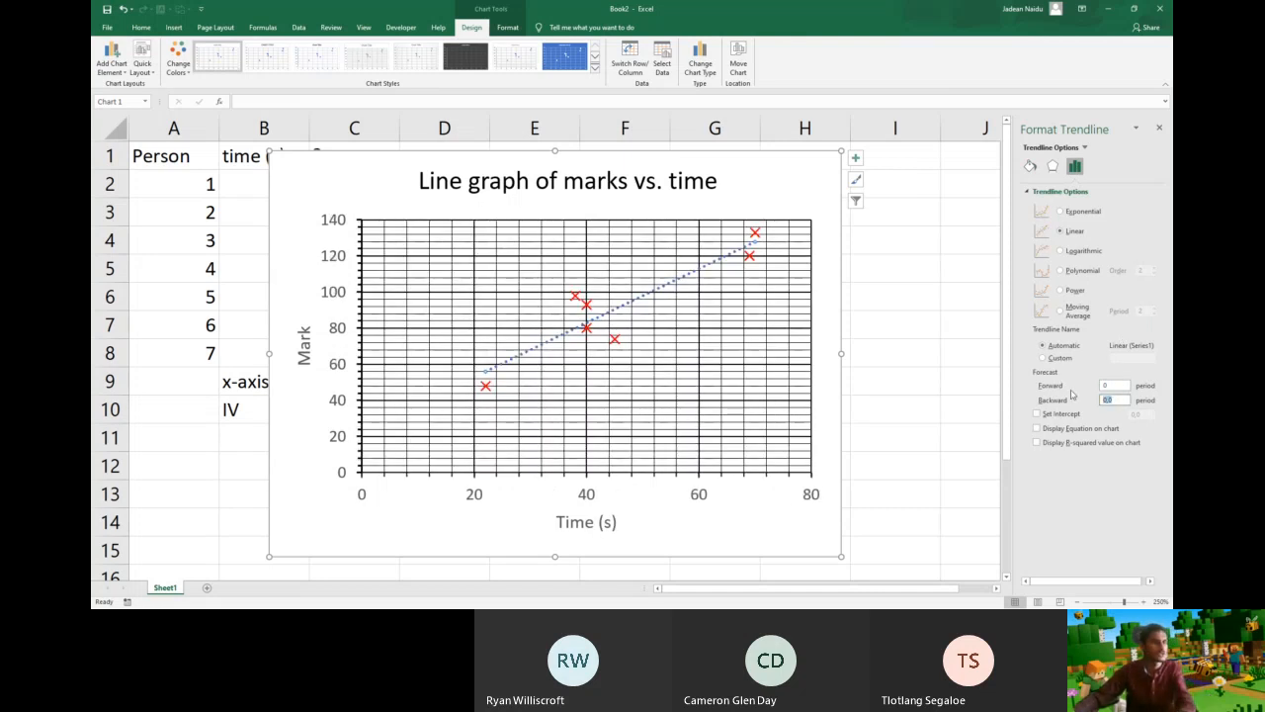
pyautogui.write('20')
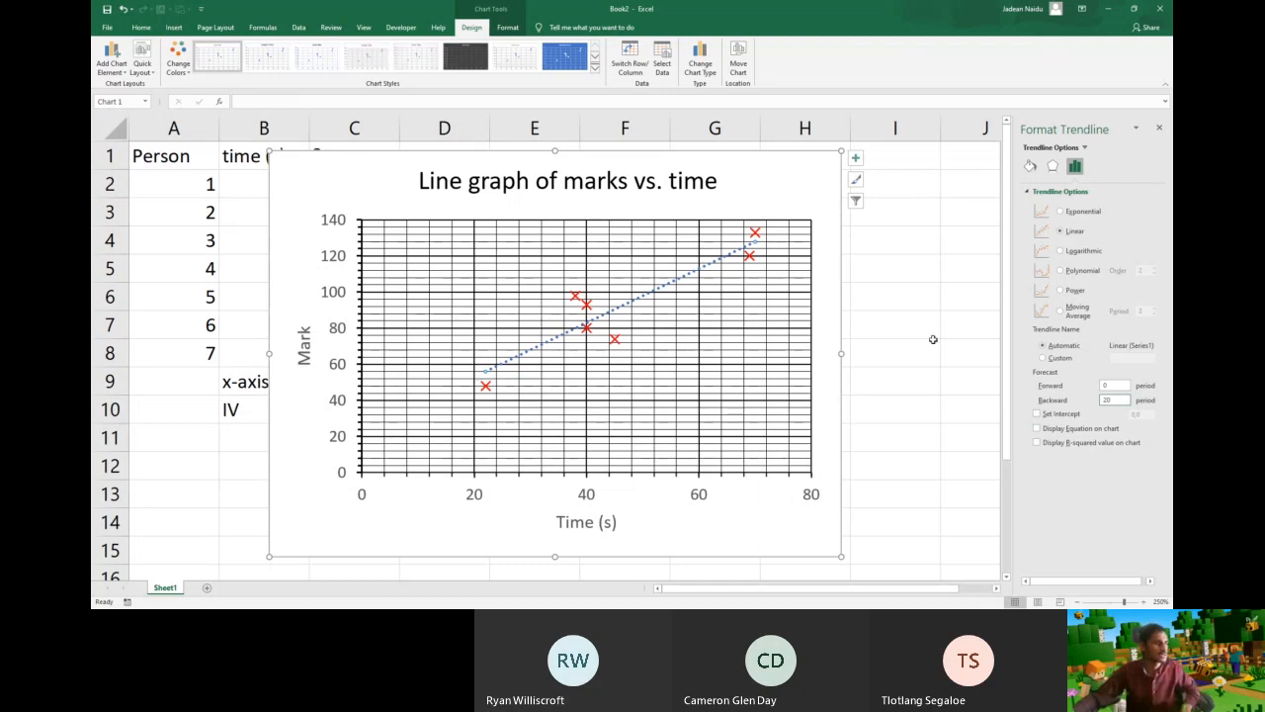
pyautogui.click(894, 295)
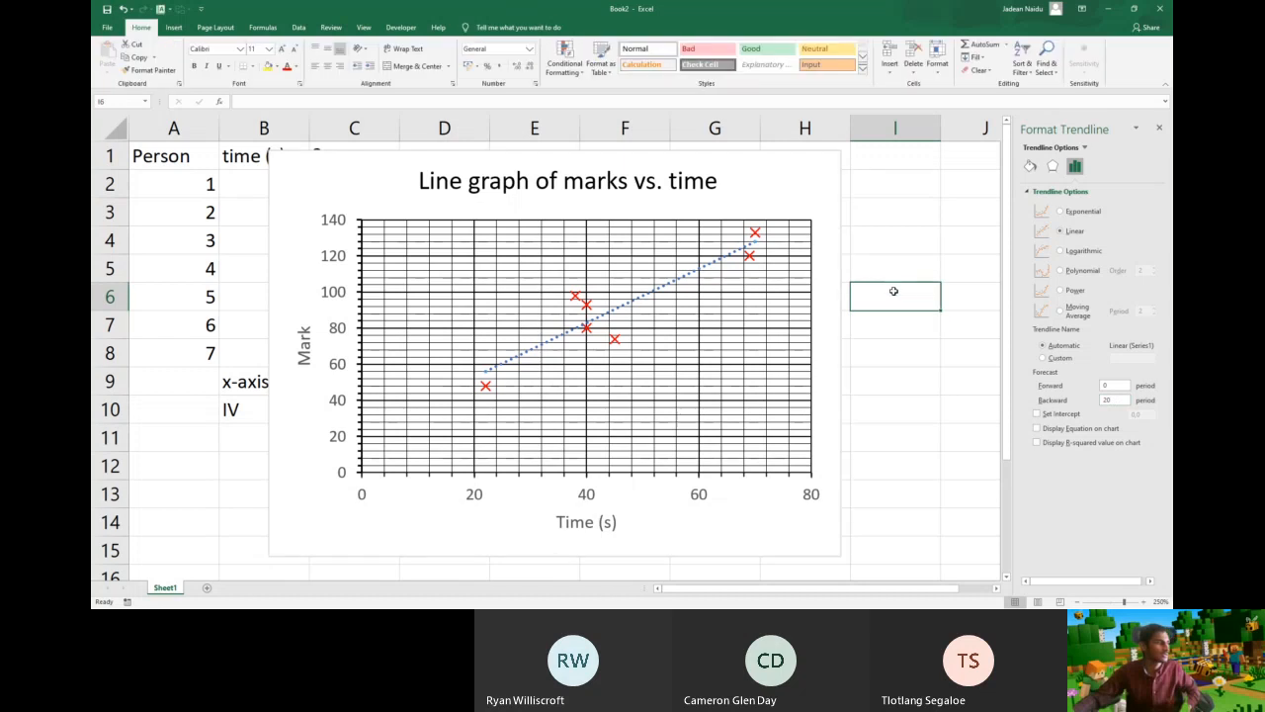
# Try extending the trendline's backward forecast to 24 periods, correcting the mistaken entry of 240
pyautogui.click(670, 285)
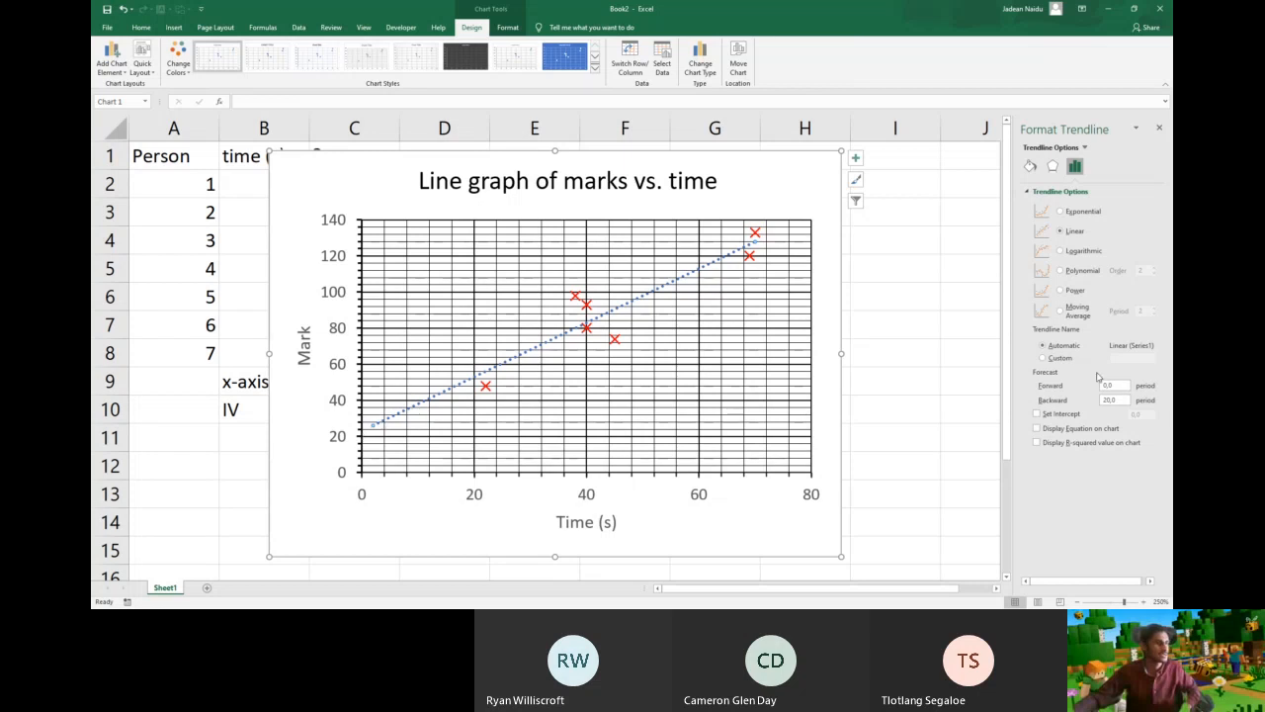
pyautogui.doubleClick(1109, 401)
pyautogui.write('24')
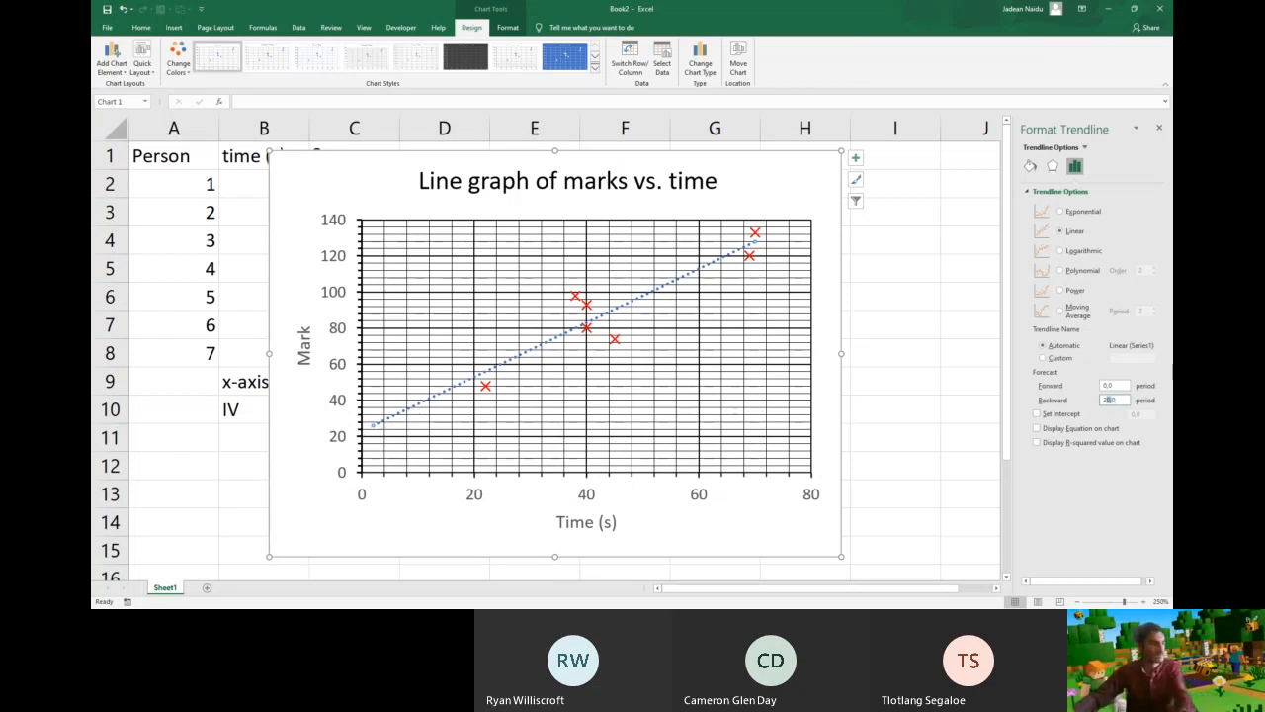
pyautogui.click(863, 280)
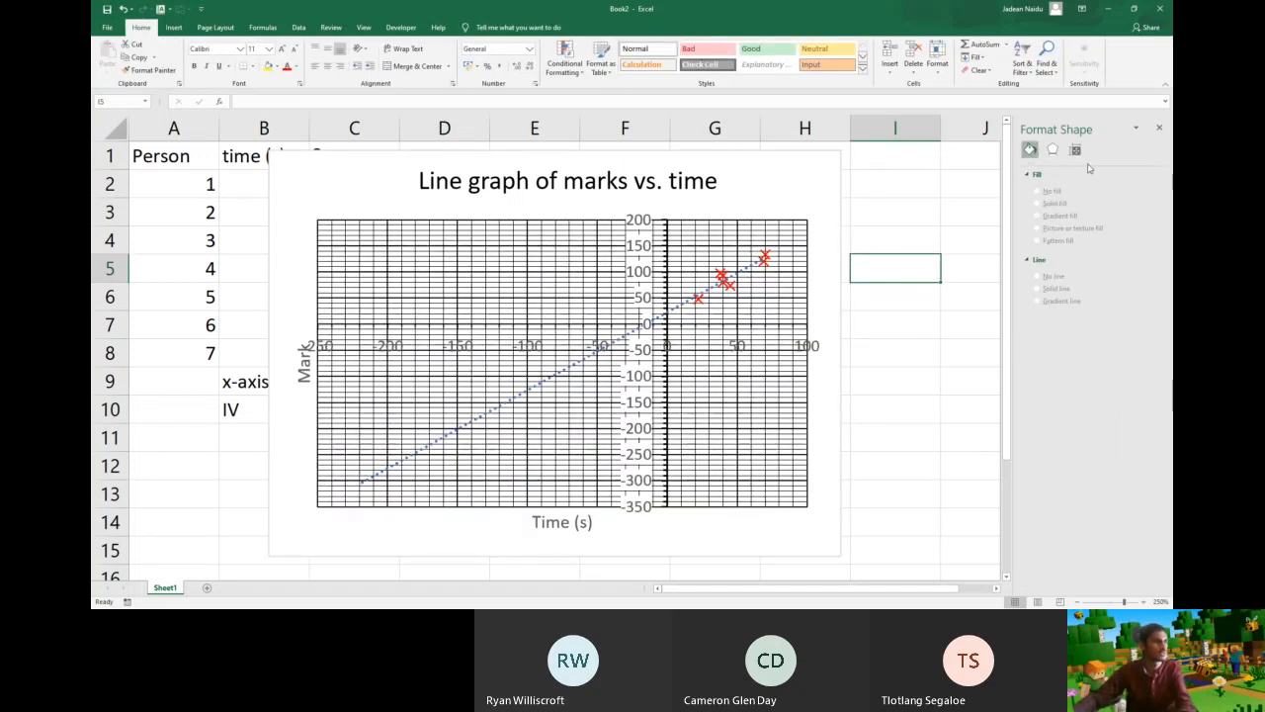
pyautogui.click(750, 273)
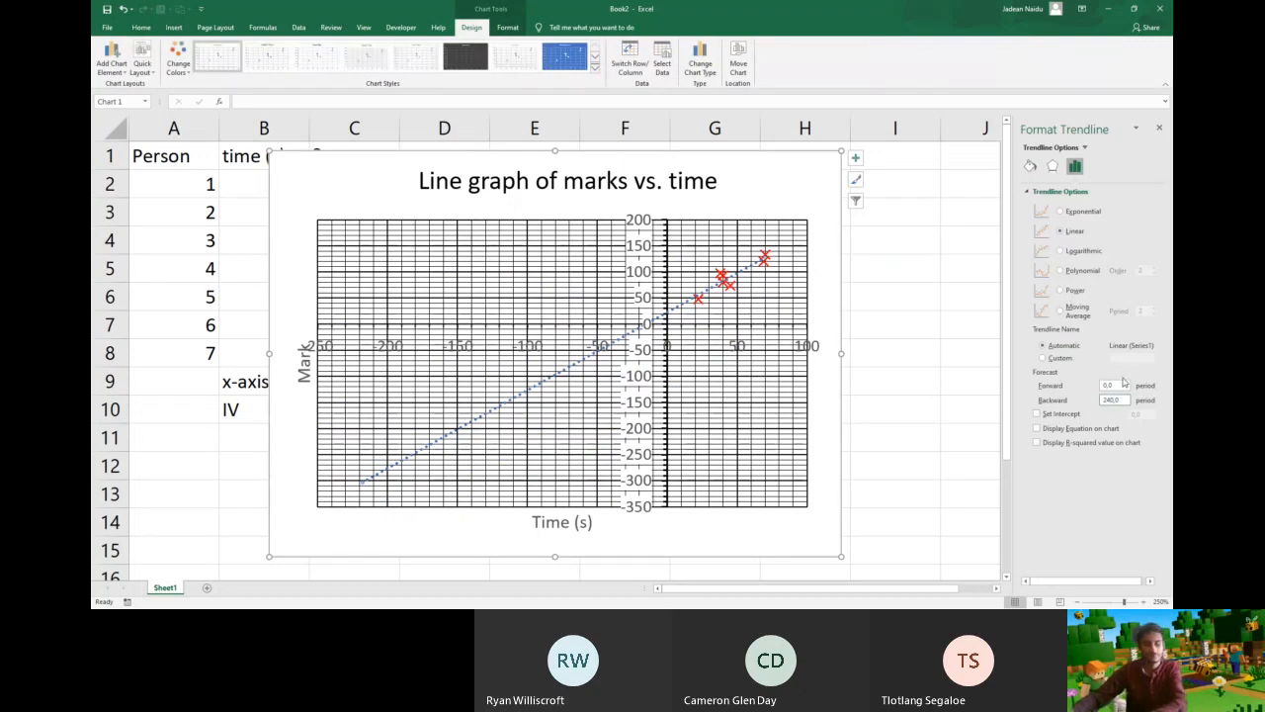
pyautogui.click(897, 310)
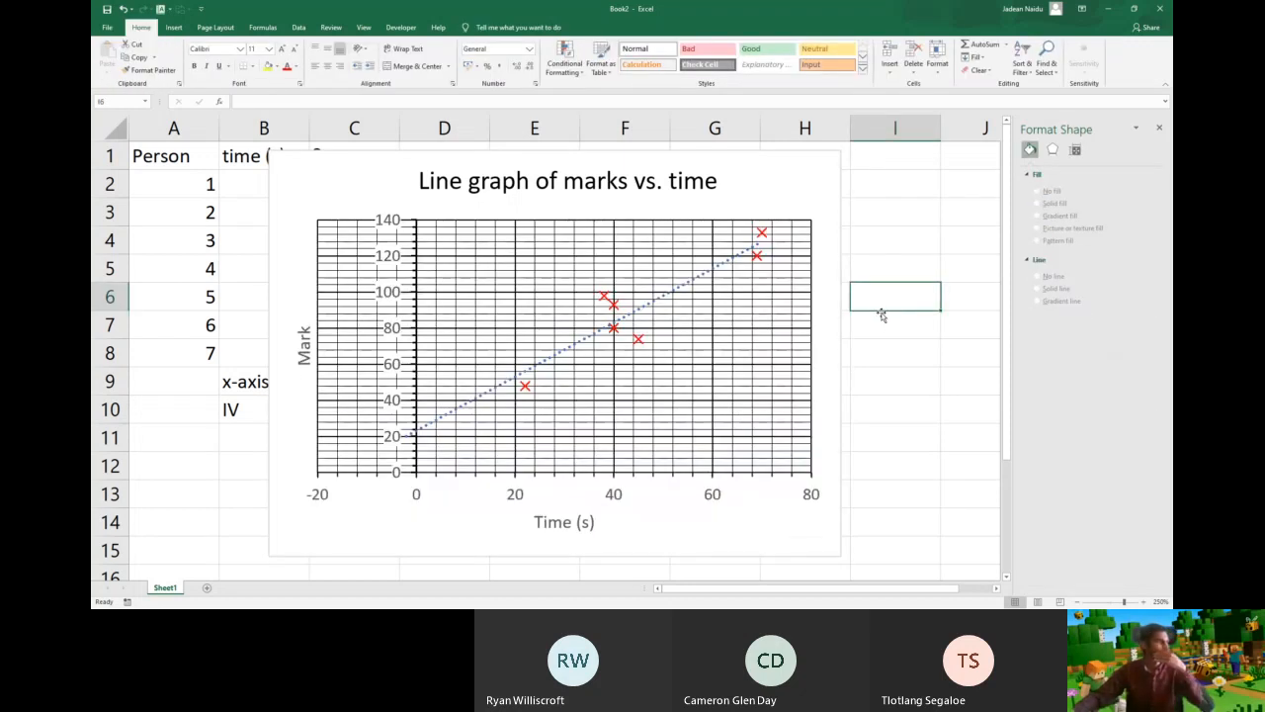
# Set the trendline's backward forecast to 22 periods and deselect the chart
pyautogui.click(732, 275)
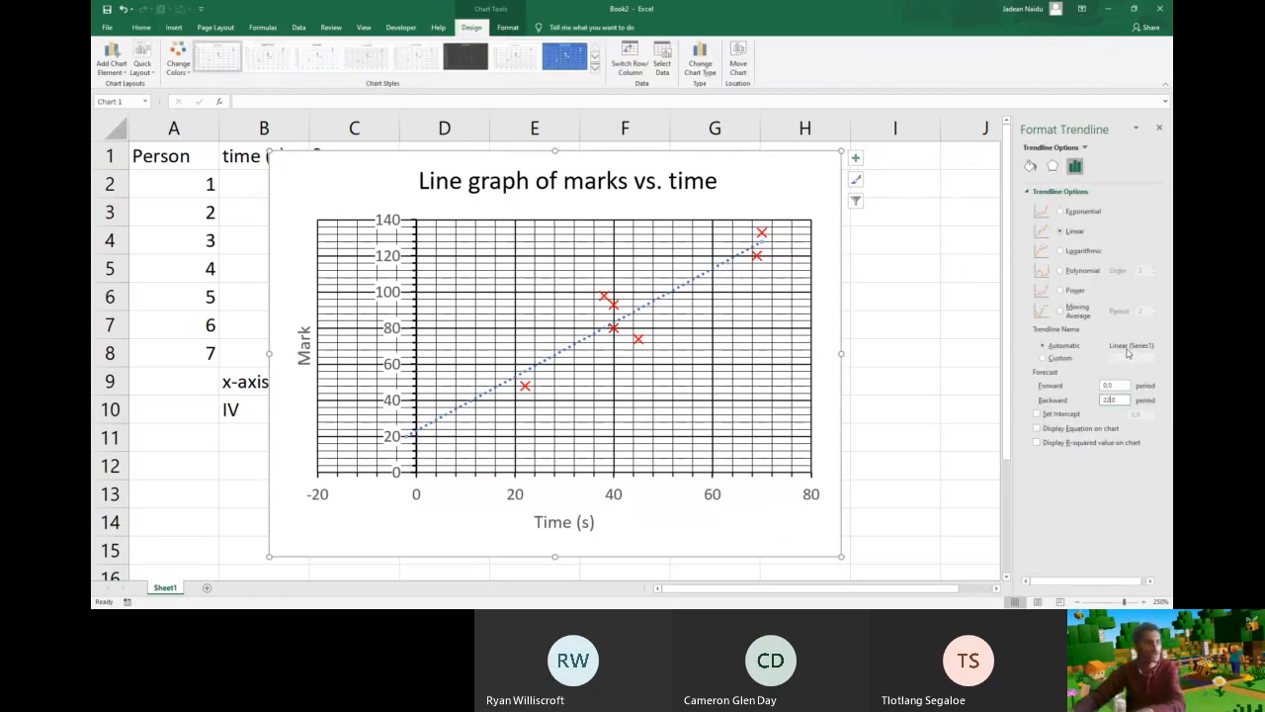
pyautogui.click(873, 294)
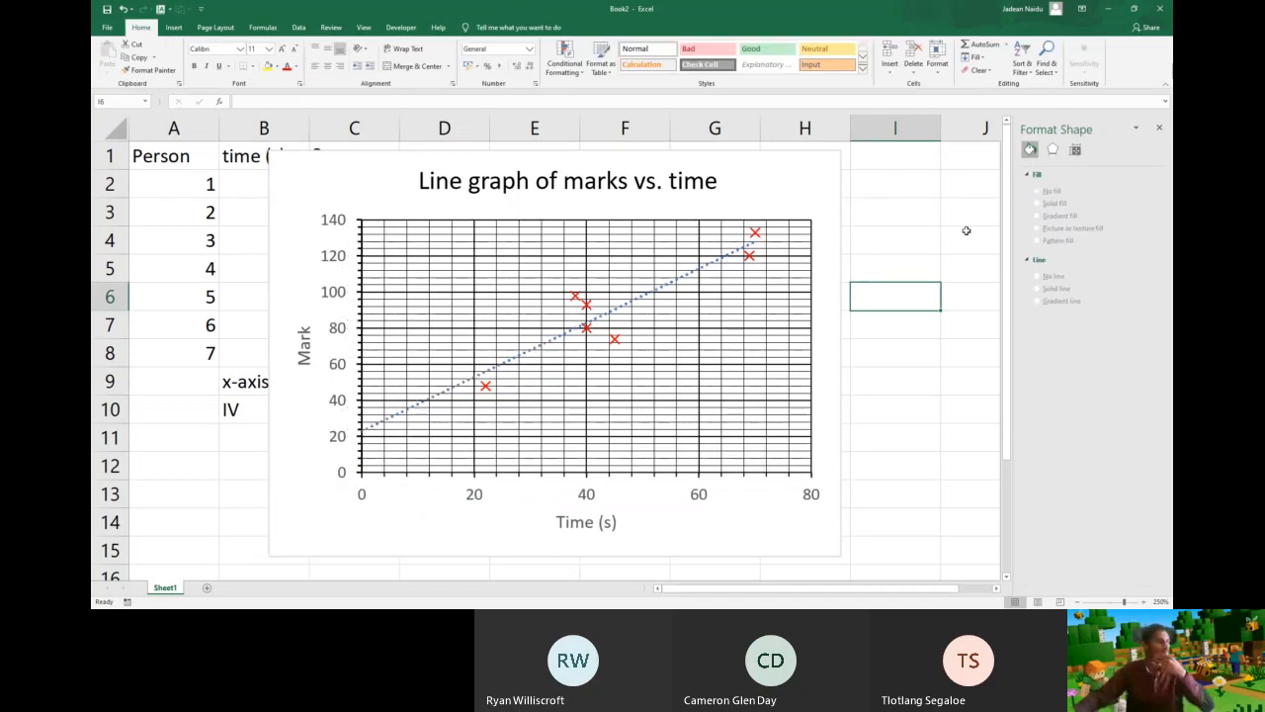
# Try forcing the trendline through an intercept of 0, and turn the set intercept off again
pyautogui.click(718, 261)
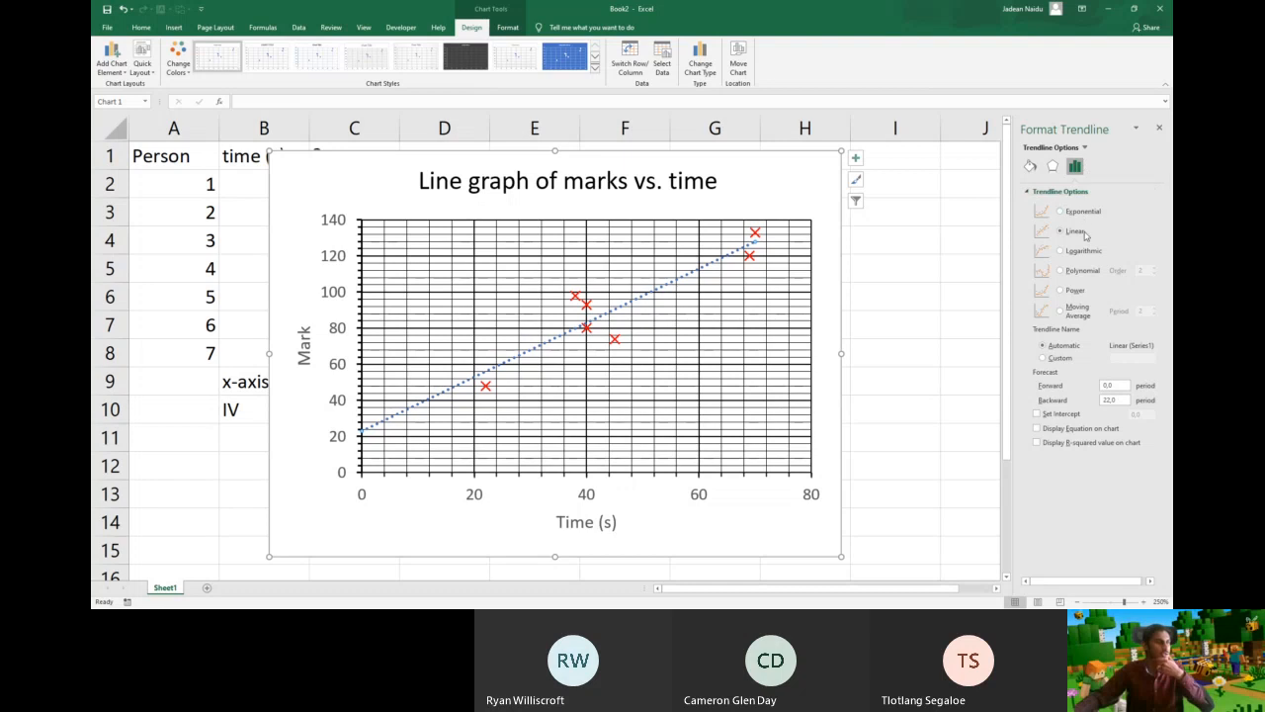
pyautogui.click(1065, 414)
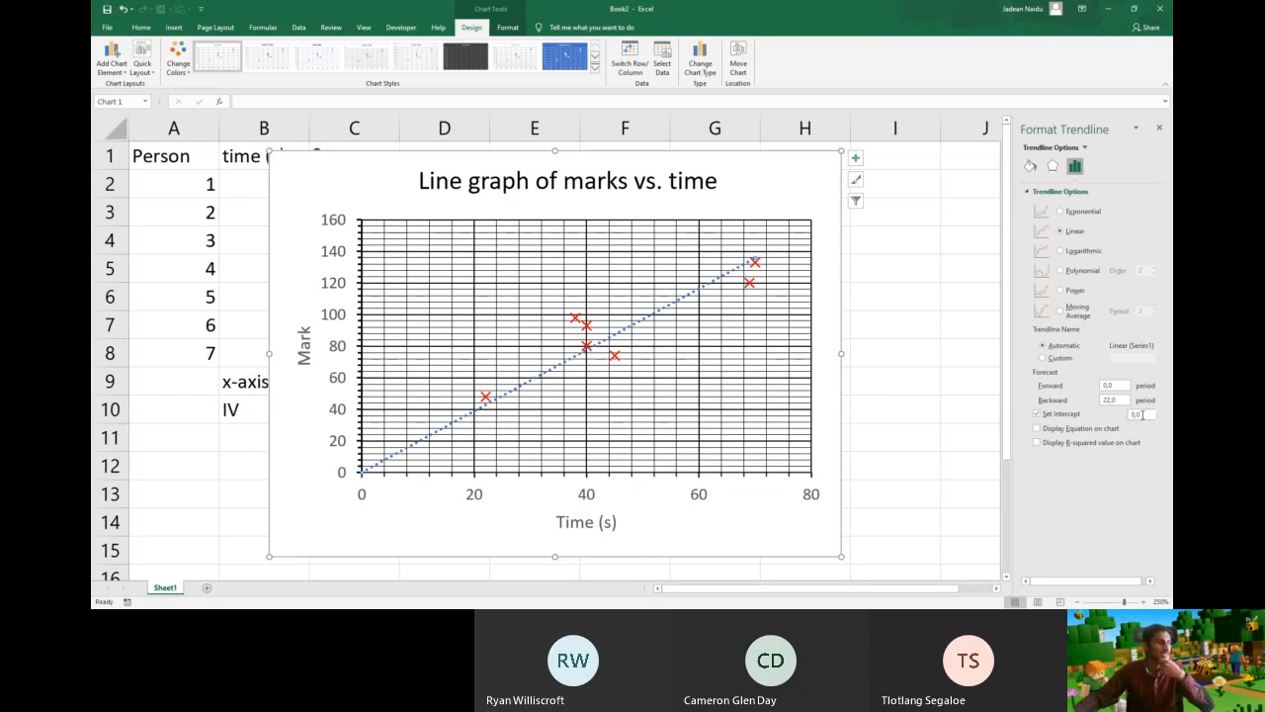
pyautogui.click(1070, 416)
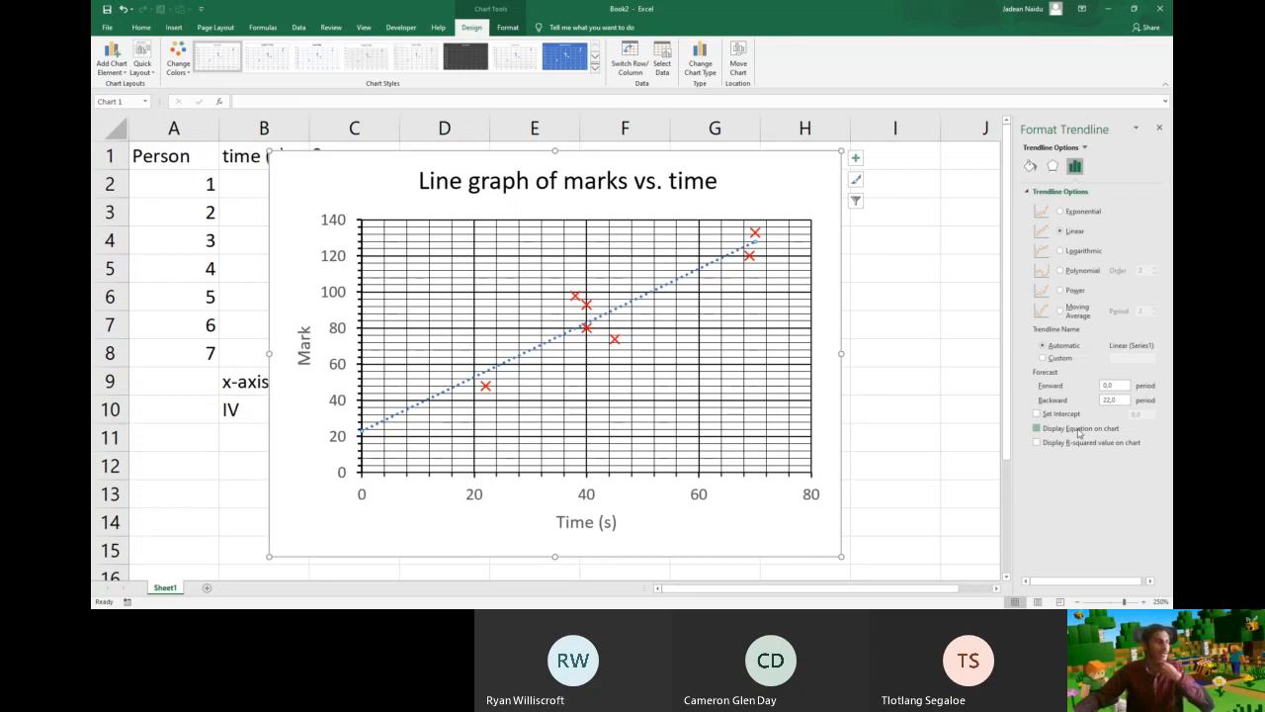
# Display the trendline equation on the chart and move its label just above the plot area
pyautogui.click(1079, 431)
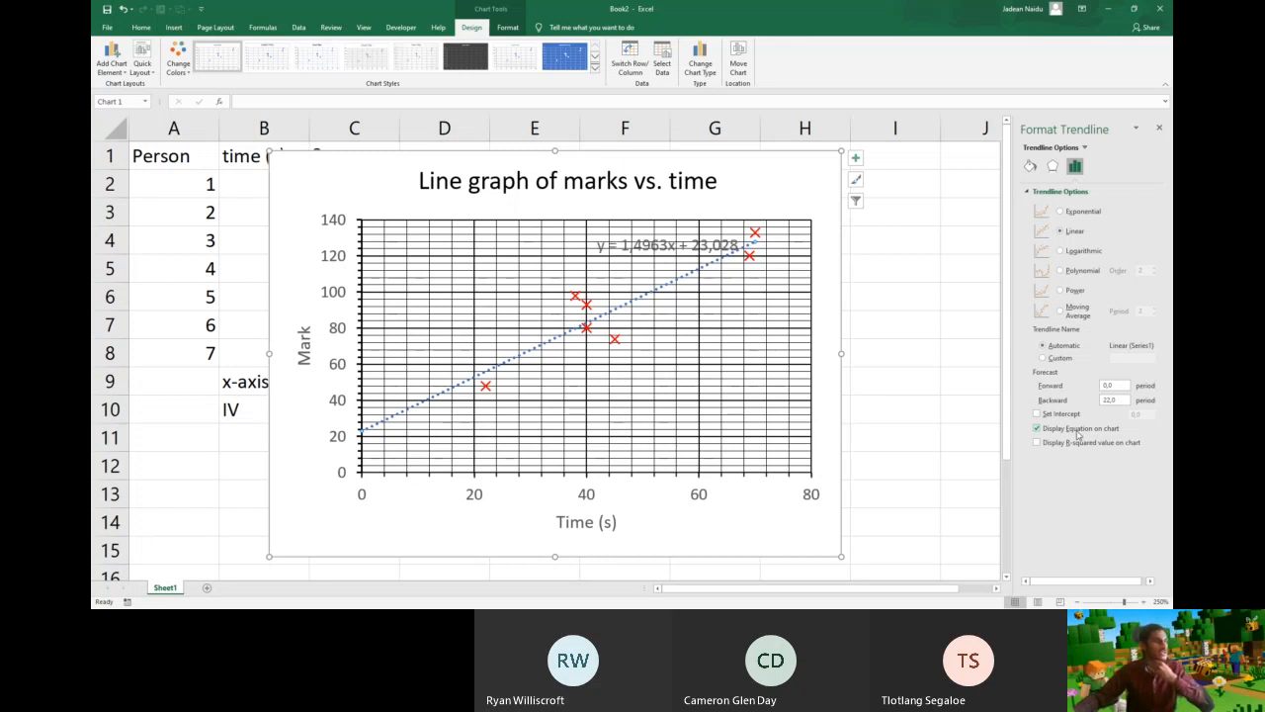
pyautogui.click(708, 239)
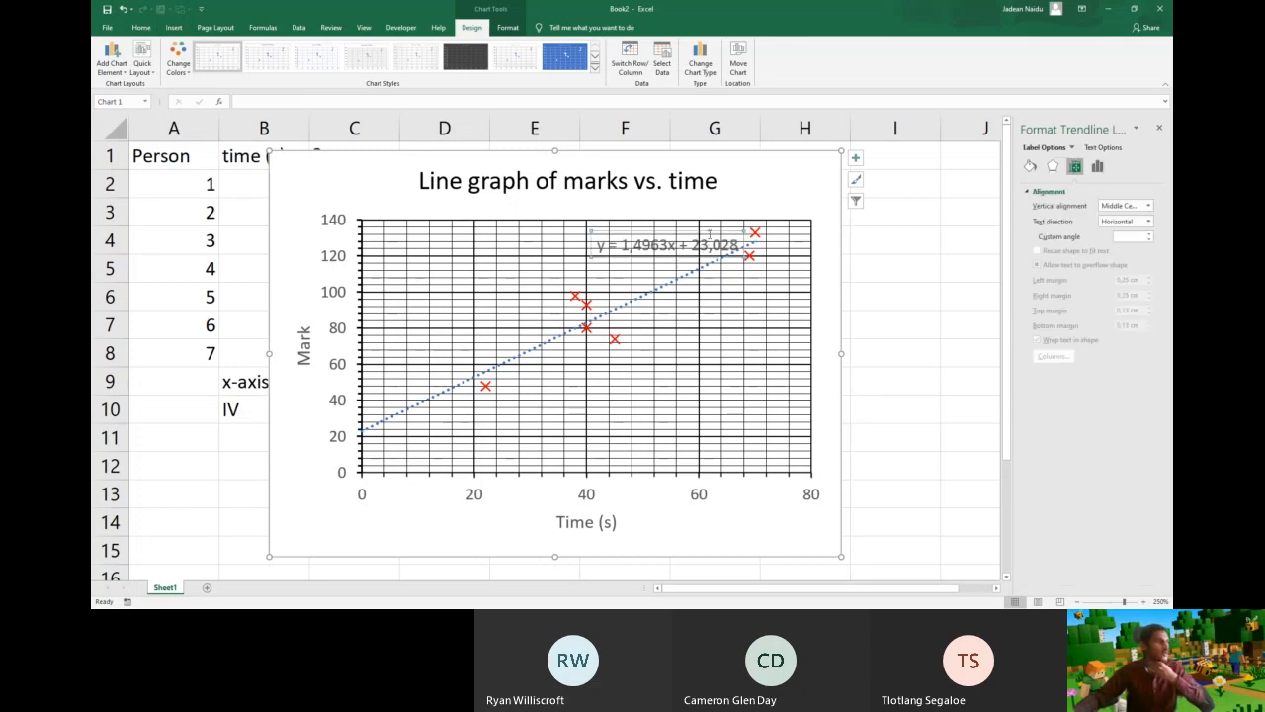
pyautogui.moveTo(707, 233); pyautogui.dragTo(693, 205)
pyautogui.click(711, 207)
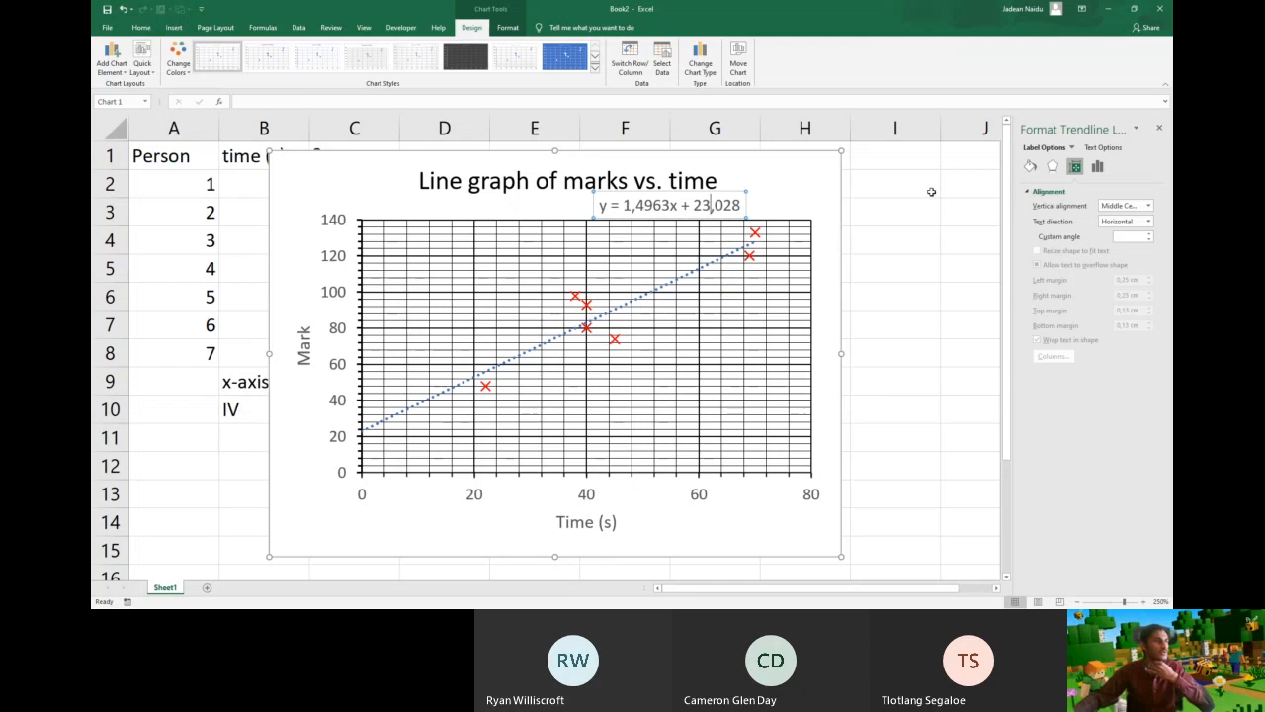
pyautogui.click(735, 192)
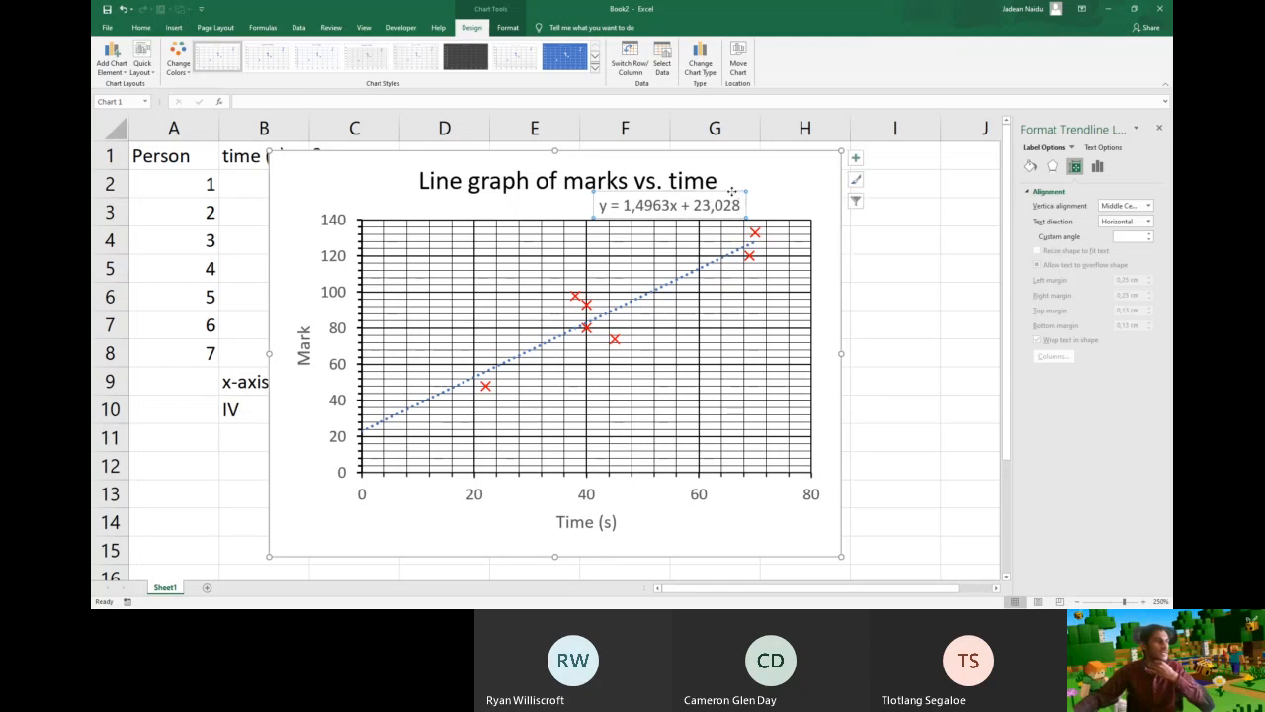
# Return to the trendline's options, try displaying the R-squared value, and remove both it and the equation from the chart
pyautogui.click(1097, 166)
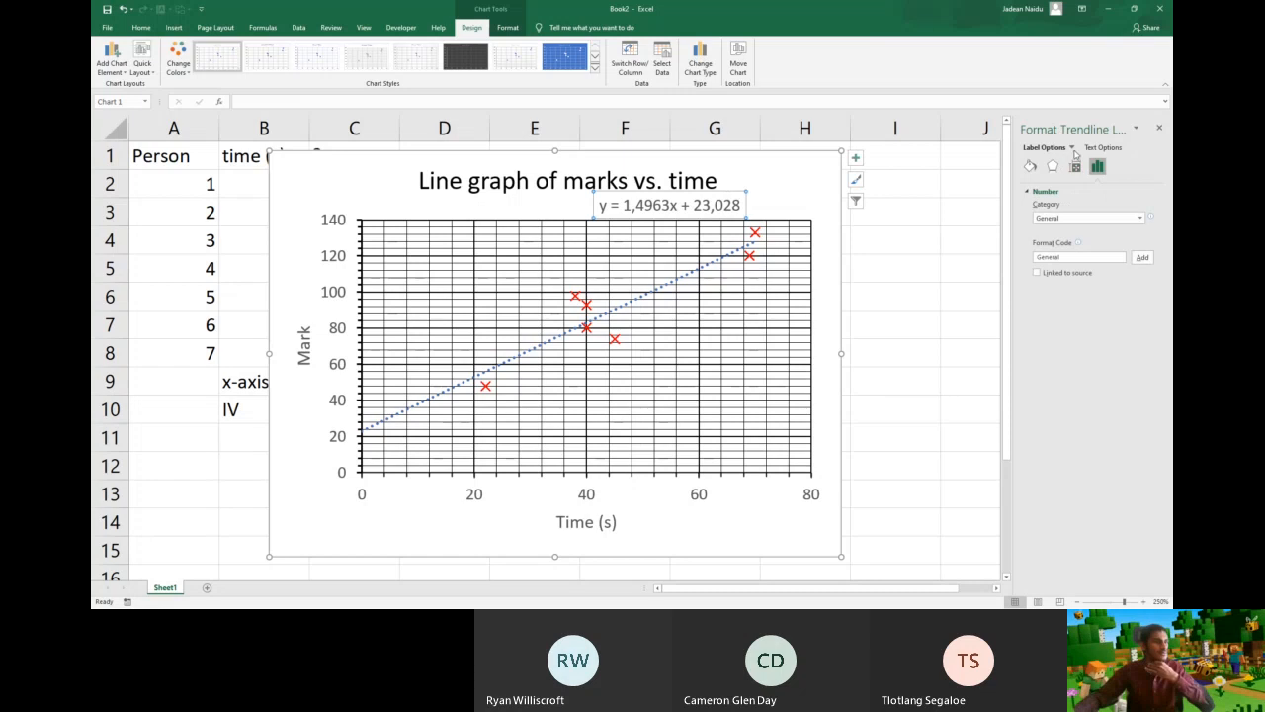
pyautogui.click(1074, 147)
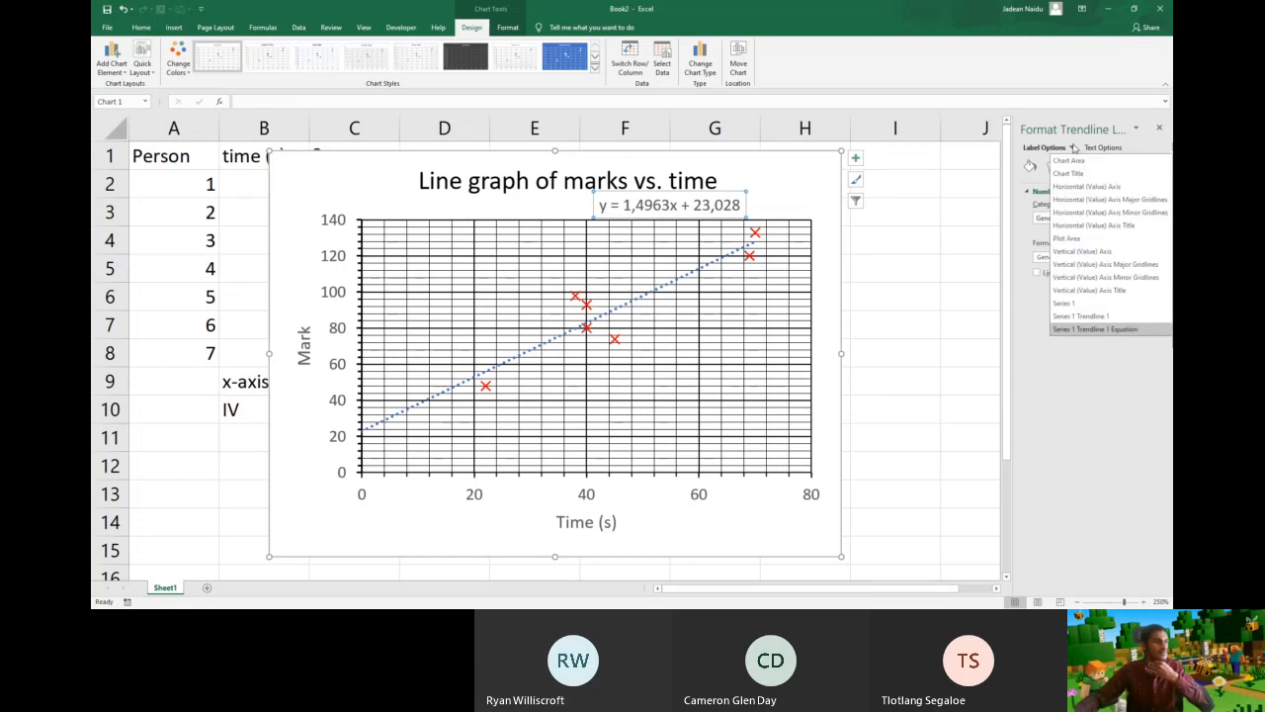
pyautogui.click(1106, 318)
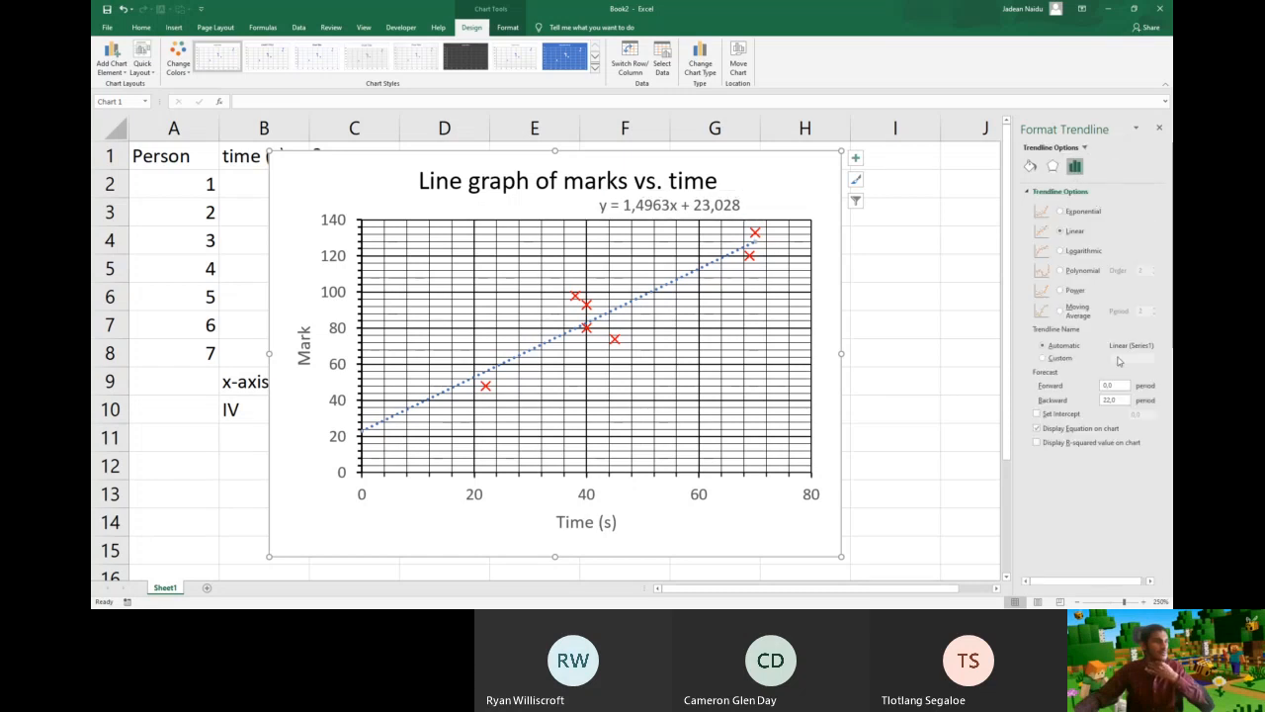
pyautogui.click(1058, 446)
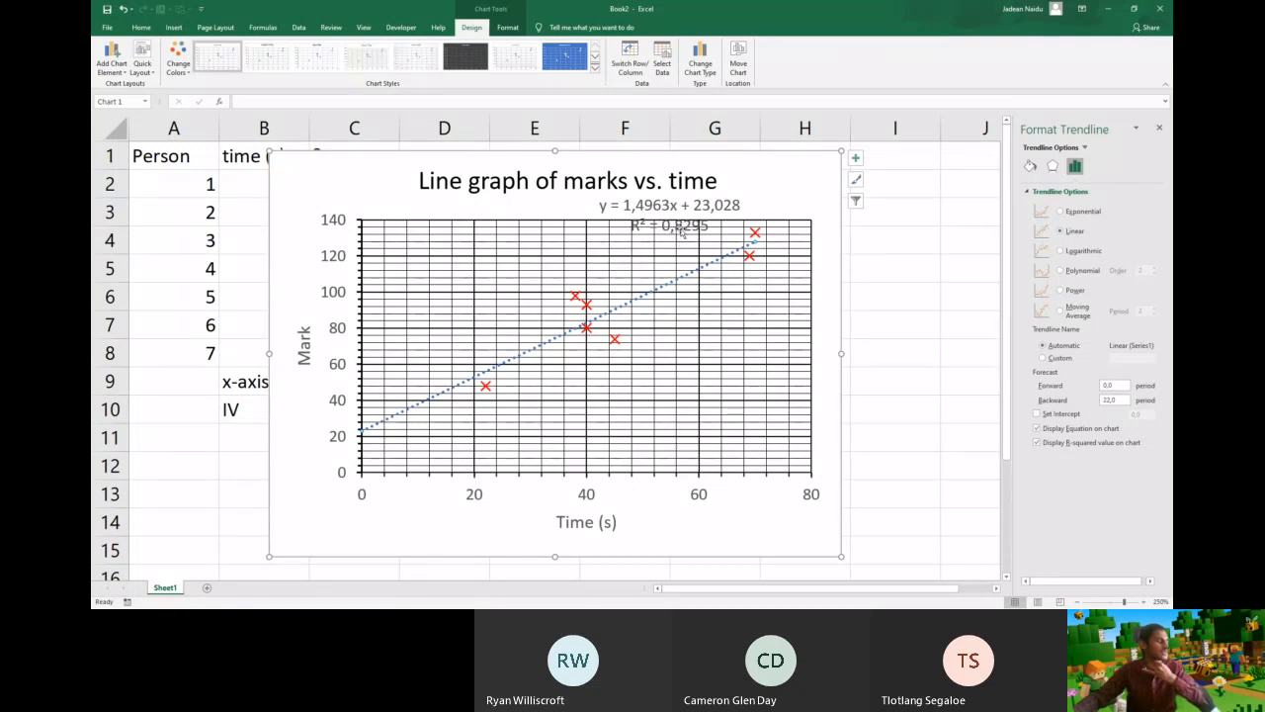
pyautogui.click(1068, 447)
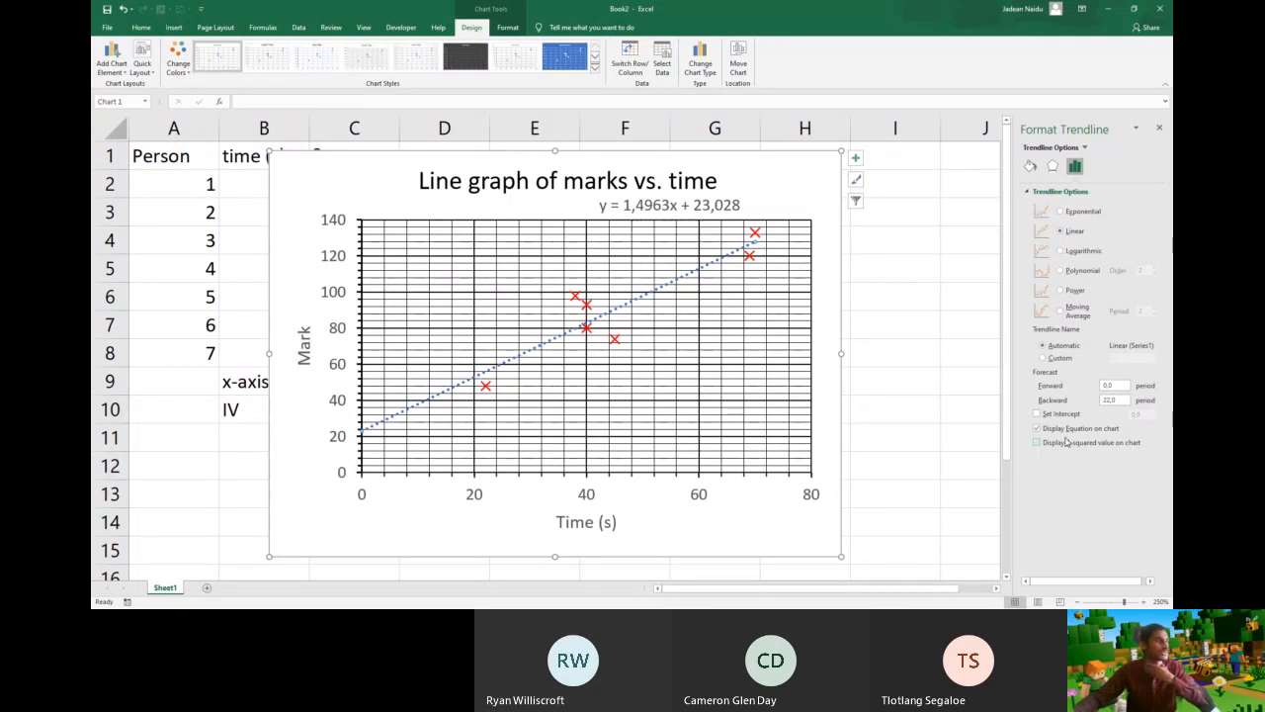
pyautogui.click(1067, 429)
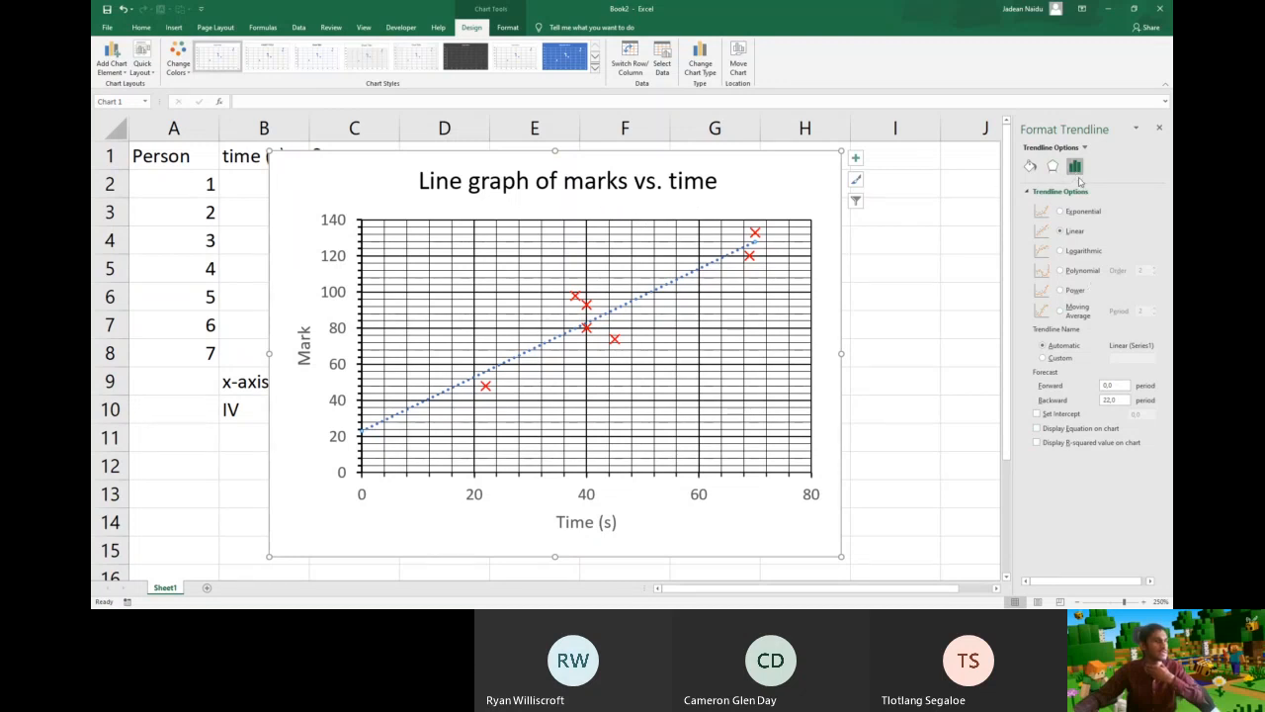
# Format the trendline with the solid line option and a green color
pyautogui.click(1031, 166)
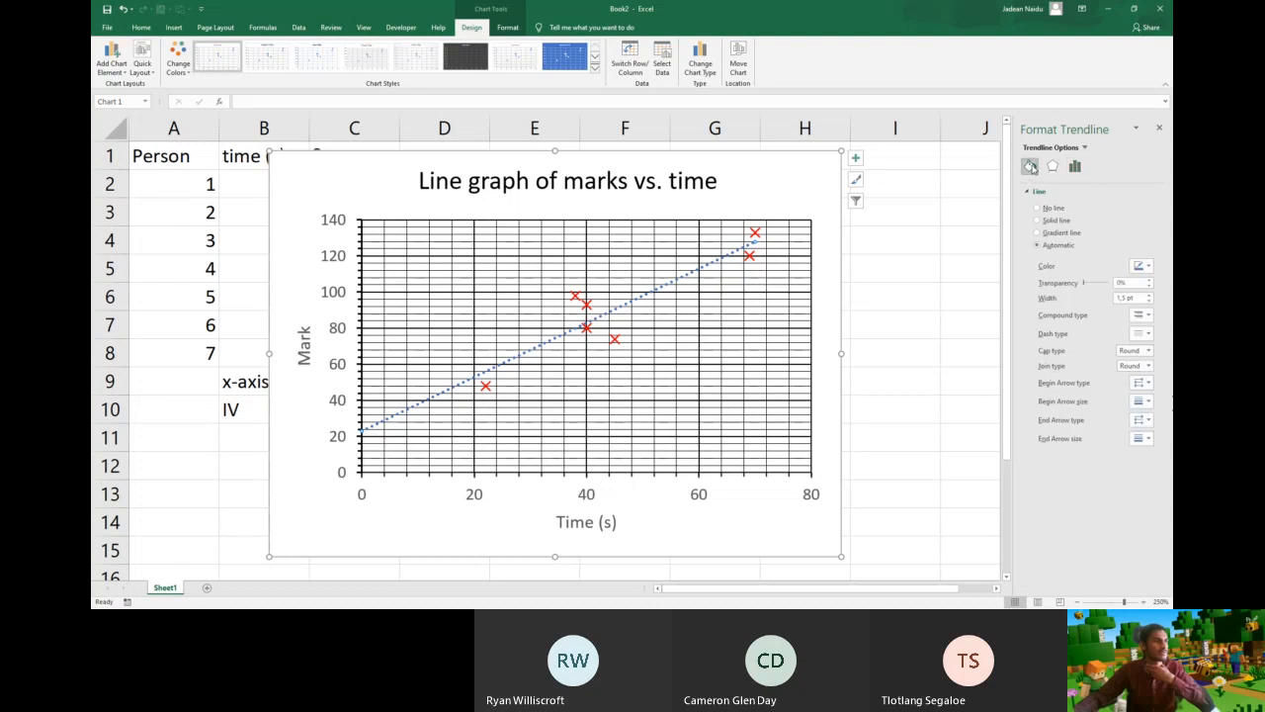
pyautogui.click(1057, 221)
pyautogui.click(1144, 269)
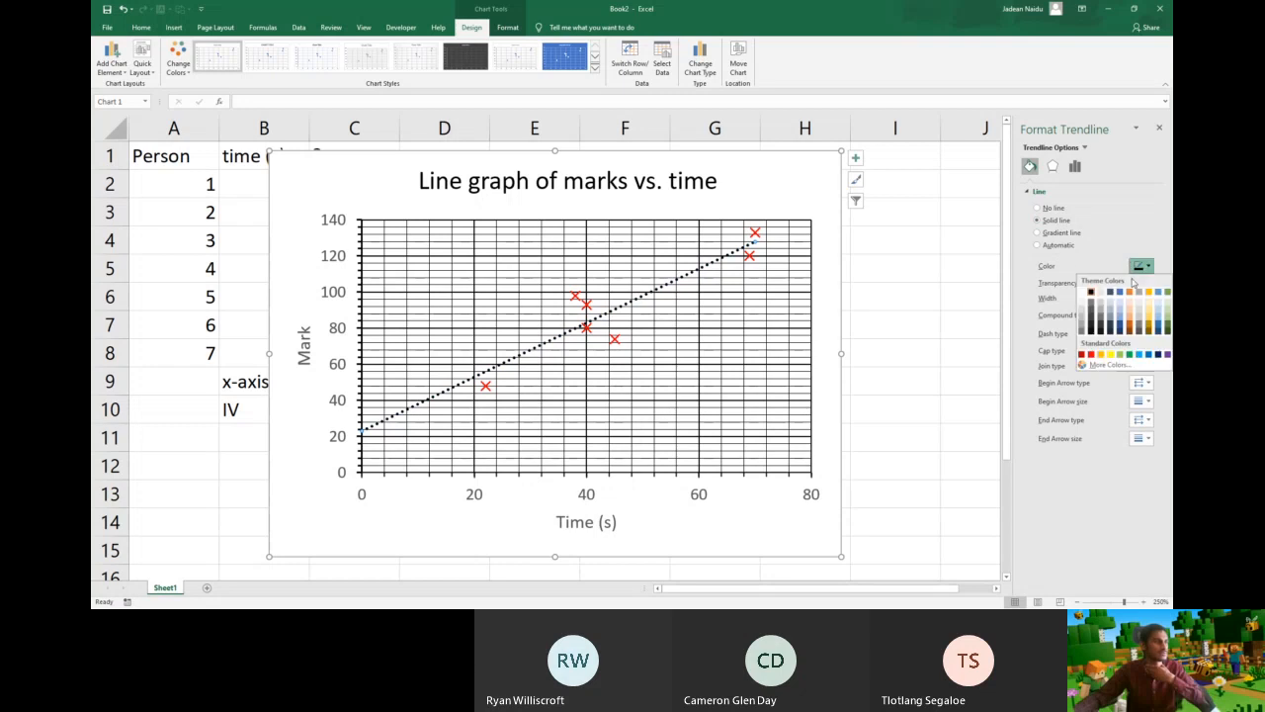
pyautogui.click(1130, 356)
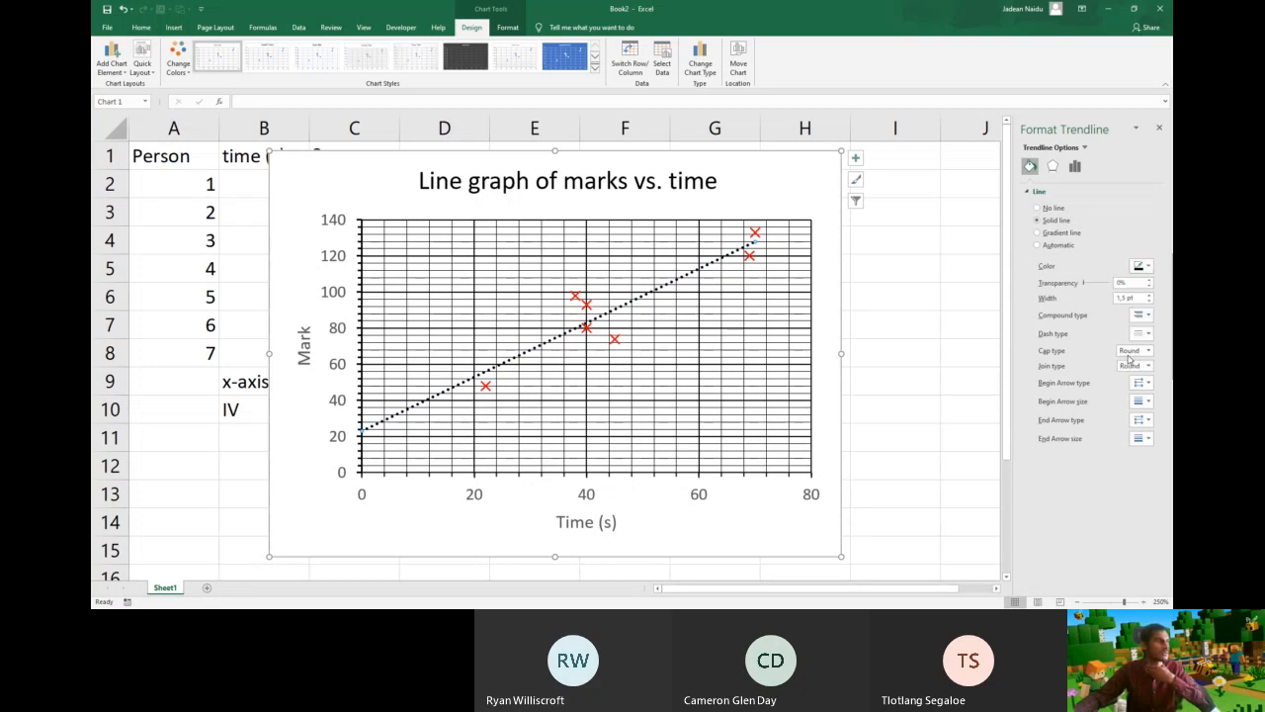
# Try thickening the trendline to 2.75 pt and bring its width back down to 1.75 pt
pyautogui.click(1150, 296)
pyautogui.click(1150, 295)
pyautogui.click(1150, 295)
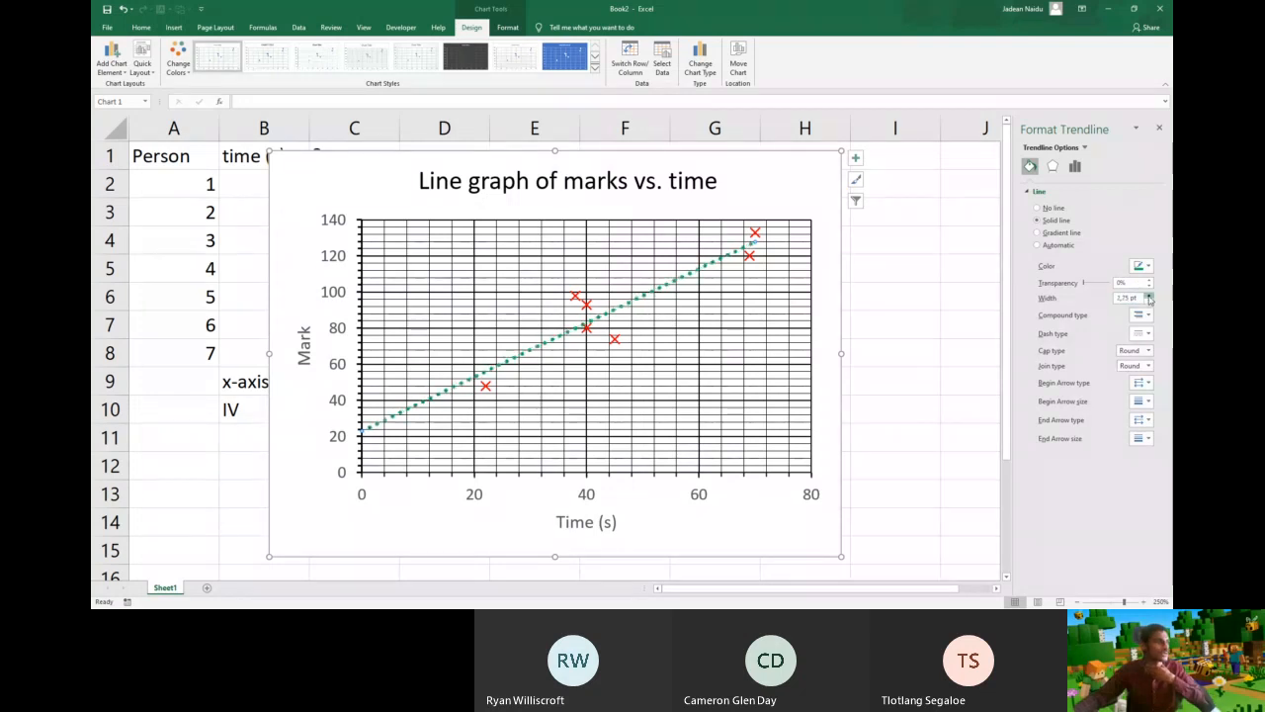
pyautogui.click(1150, 301)
pyautogui.click(1150, 300)
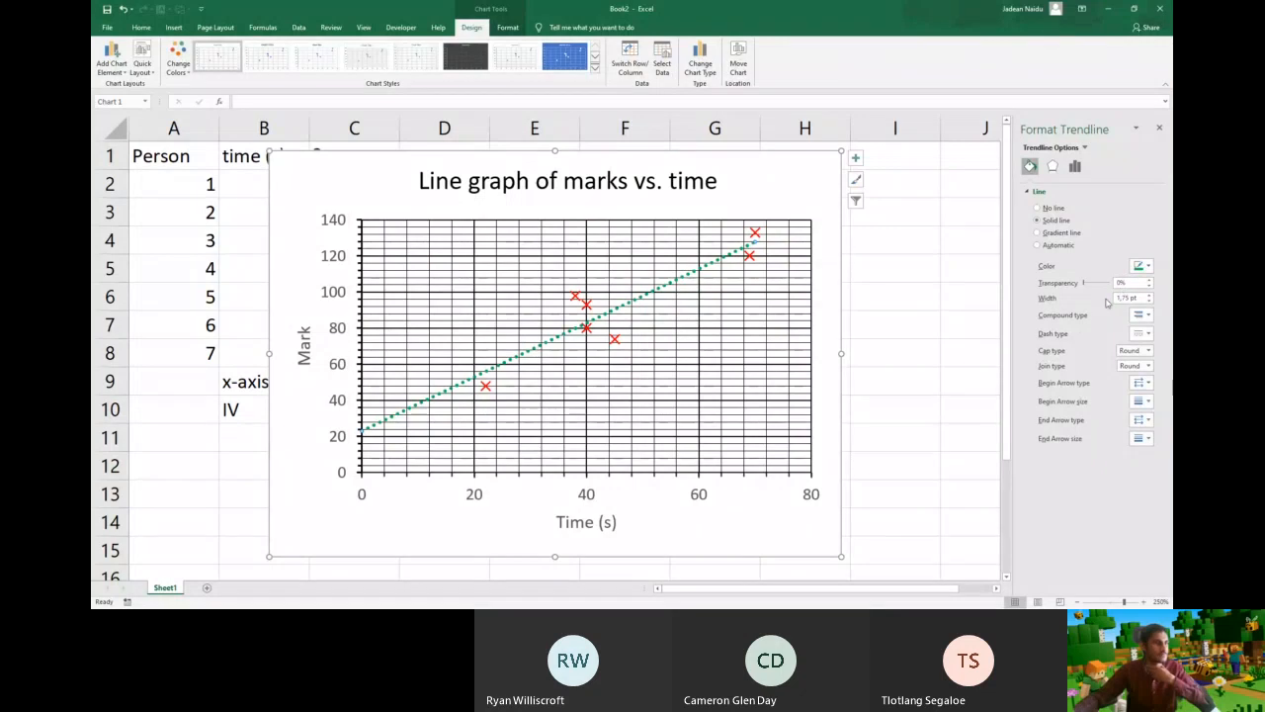
# Change the trendline's dash type to a continuous solid line and reduce its width to 1 pt
pyautogui.click(1146, 335)
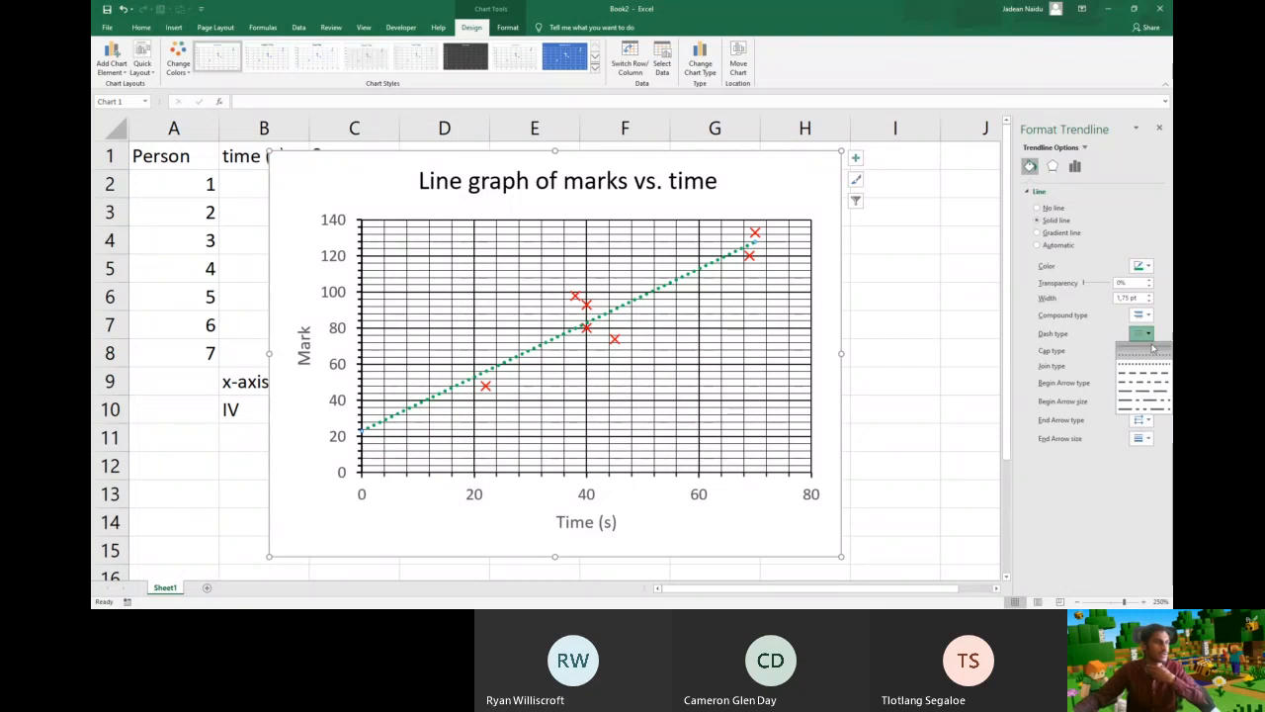
pyautogui.click(1148, 351)
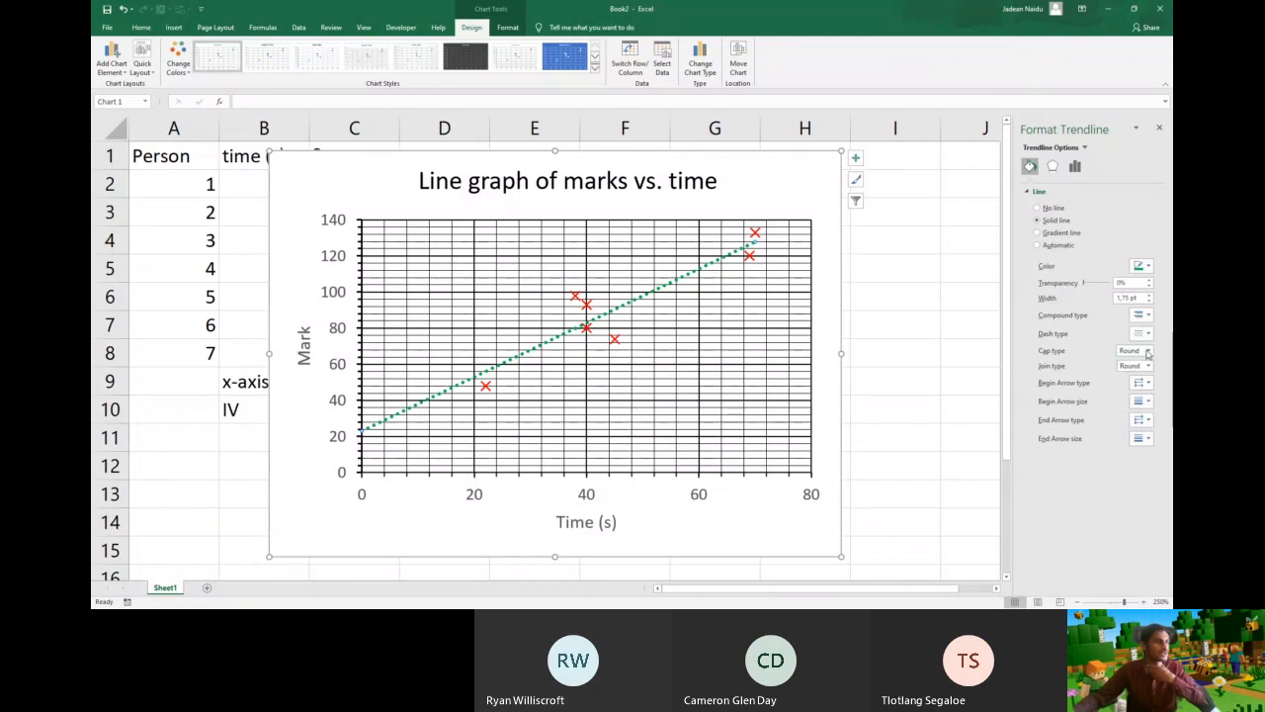
pyautogui.click(1150, 302)
pyautogui.click(1150, 301)
pyautogui.click(1150, 301)
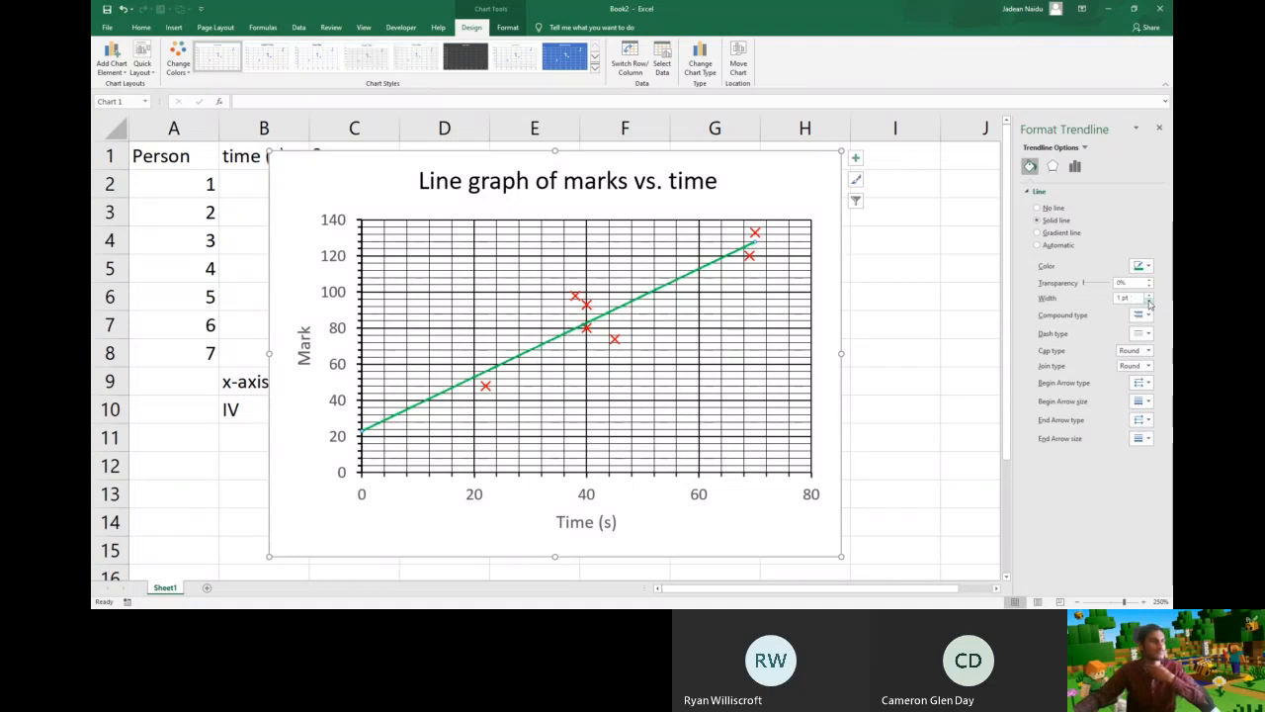